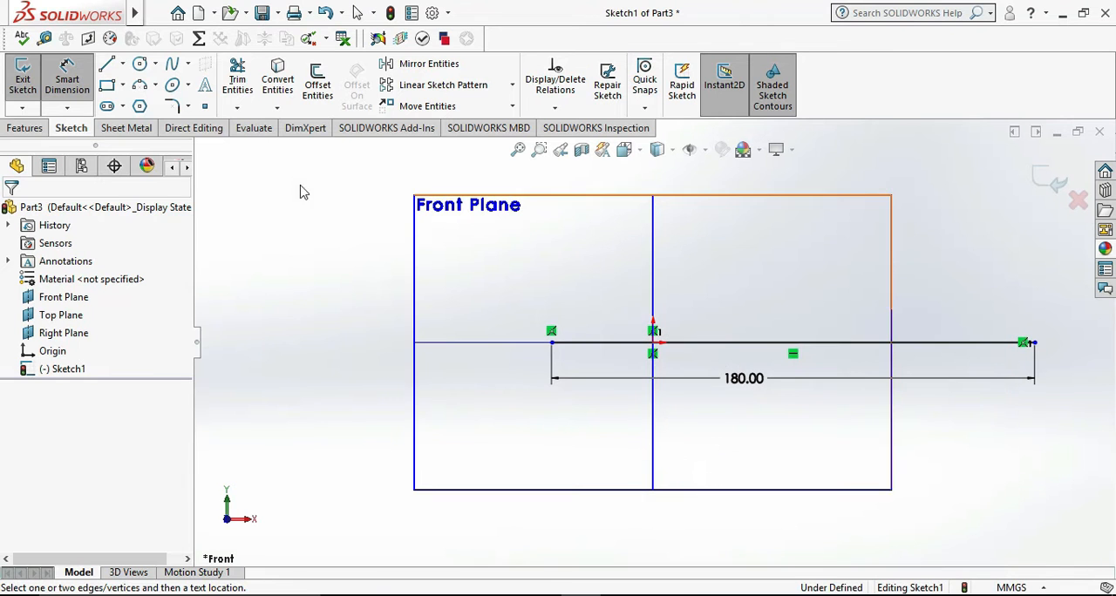
- Sketch connected lines from the base line's right end: up about 33 mm, left about 14 mm, and down about 13 mm
{"action": "left_click", "coordinate": [106, 63]}
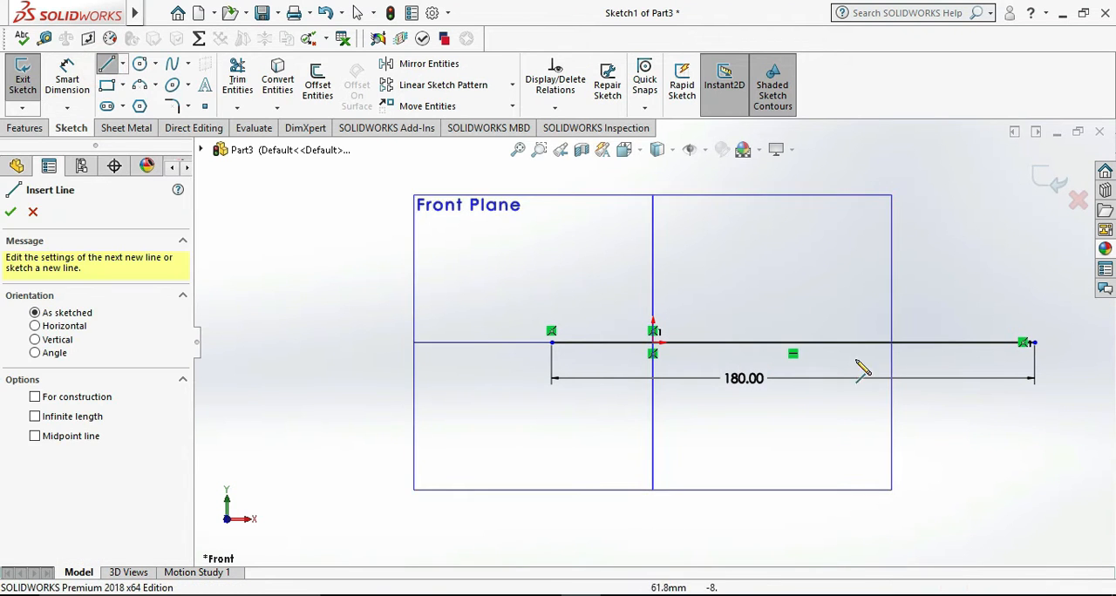
{"action": "left_click", "coordinate": [1033, 343]}
{"action": "left_click", "coordinate": [1033, 254]}
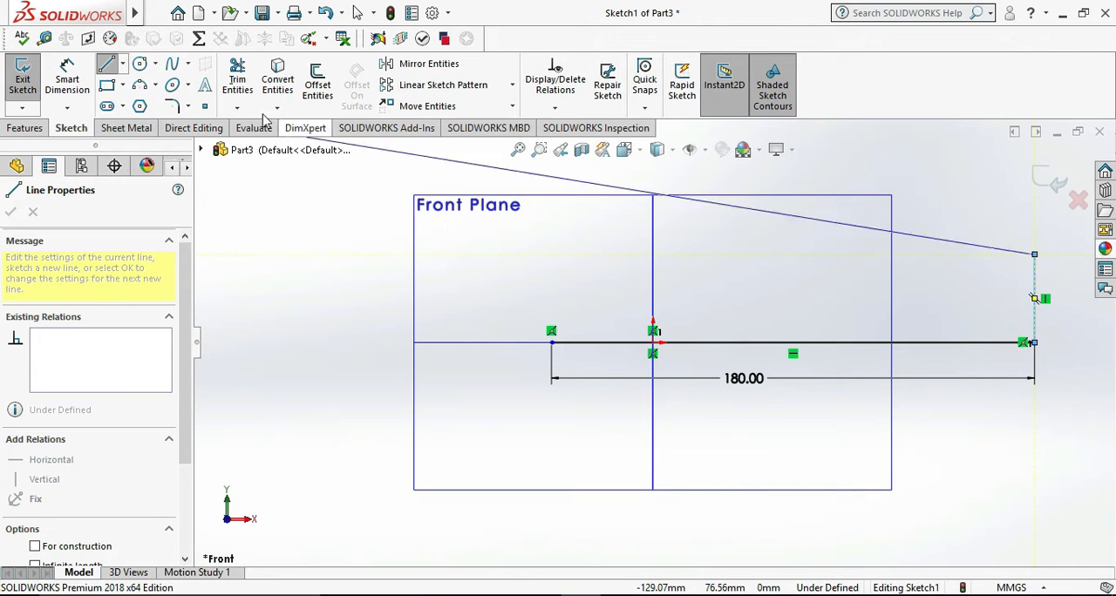
{"action": "left_click", "coordinate": [997, 253]}
{"action": "left_click", "coordinate": [997, 289]}
- Dimension the right-hand vertical line of the profile as 55 mm
{"action": "left_click", "coordinate": [67, 83]}
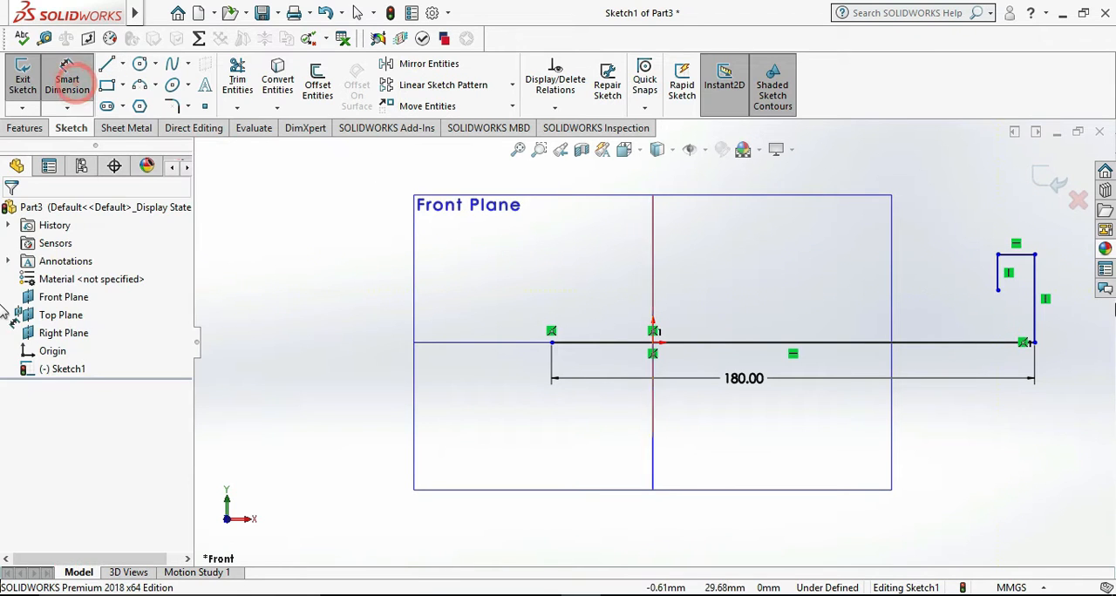
{"action": "left_click", "coordinate": [1033, 305]}
{"action": "left_click", "coordinate": [1079, 307]}
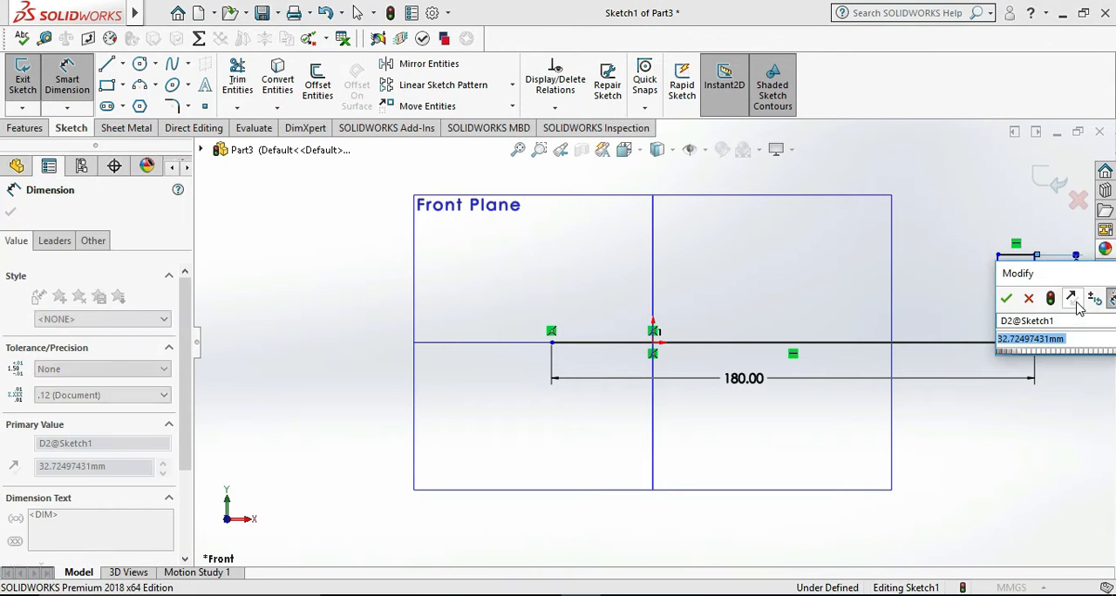
{"action": "type", "text": "55"}
{"action": "key", "text": "Return"}
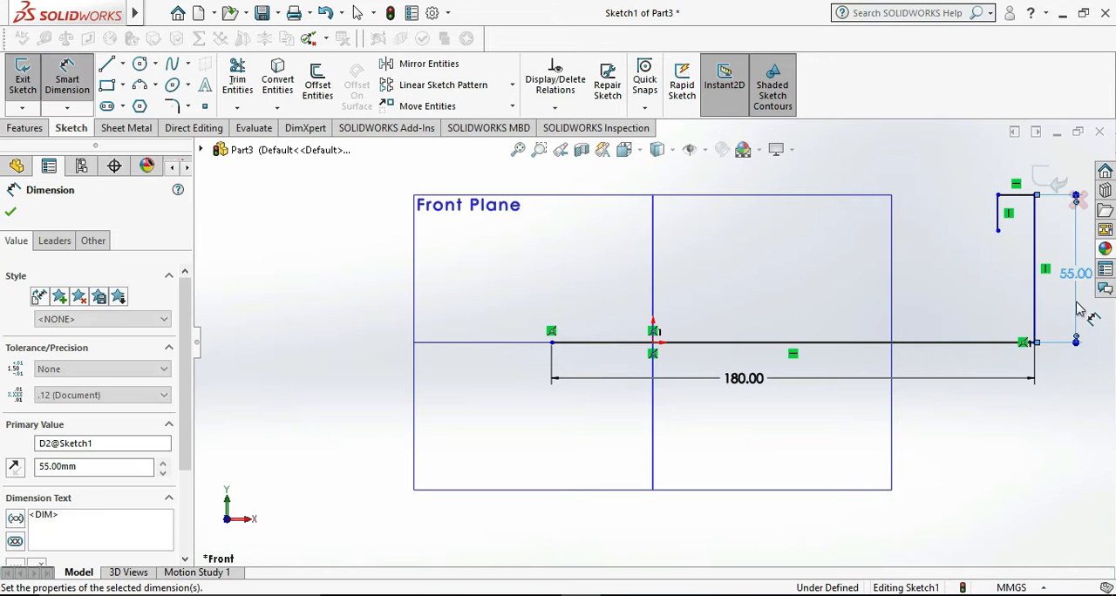
- Check the reference drawing images(15).jpg and dimension the upper horizontal line of the right-hand block as 30 mm
{"action": "left_click", "coordinate": [661, 594]}
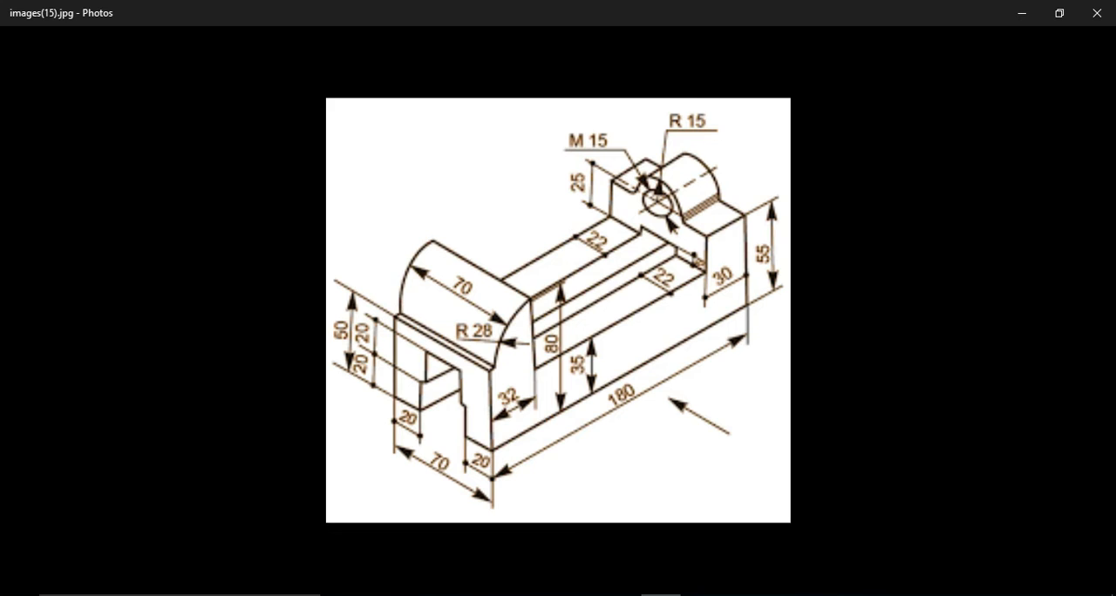
{"action": "left_click", "coordinate": [660, 594]}
{"action": "left_click", "coordinate": [1017, 196]}
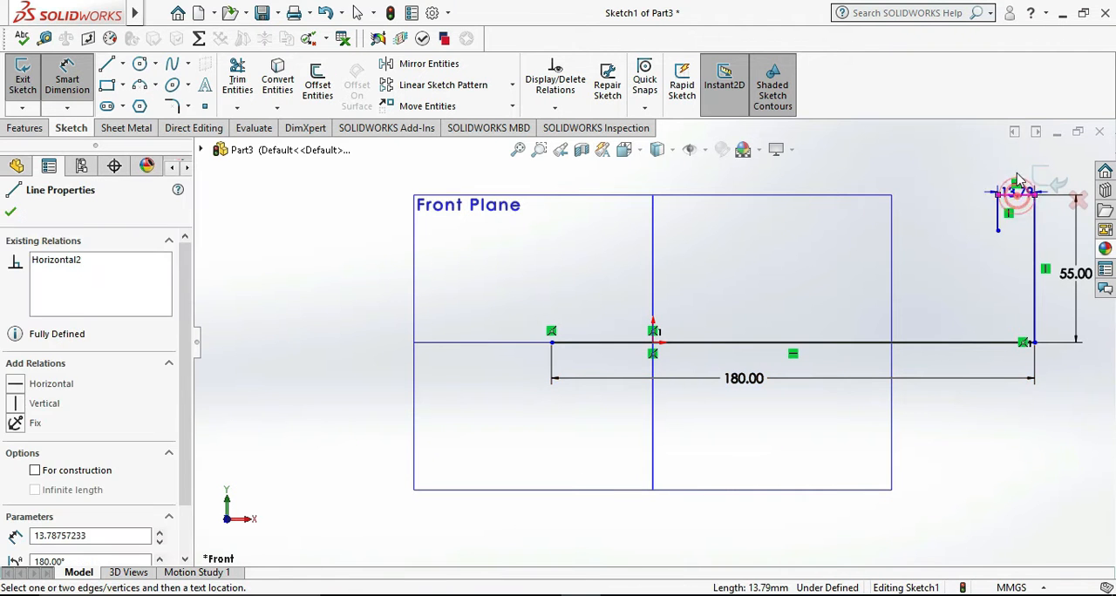
{"action": "left_click", "coordinate": [1017, 173]}
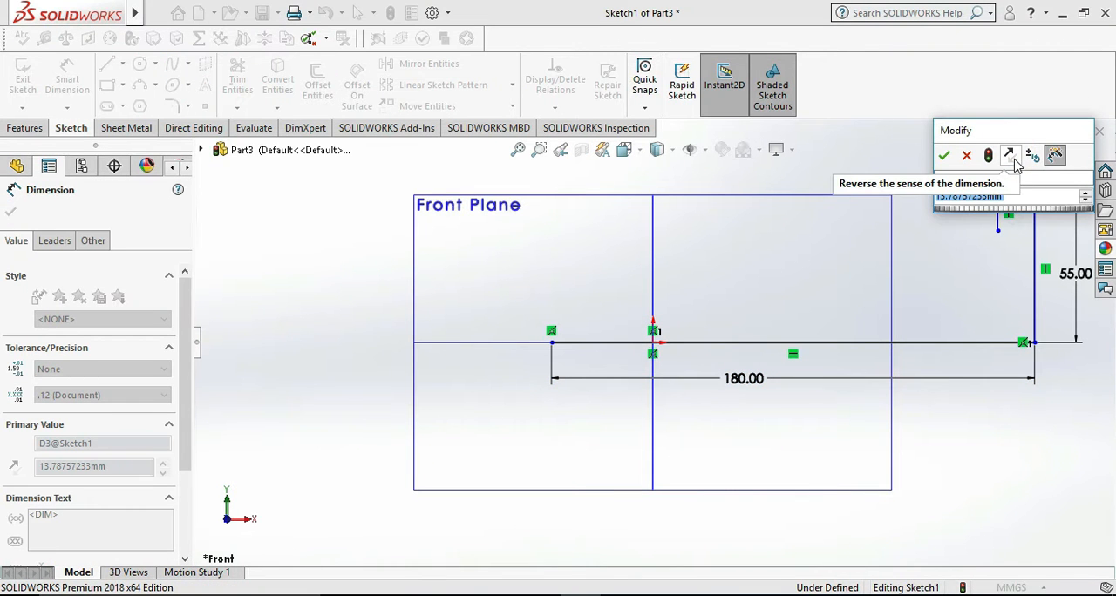
{"action": "type", "text": "30"}
{"action": "key", "text": "Return"}
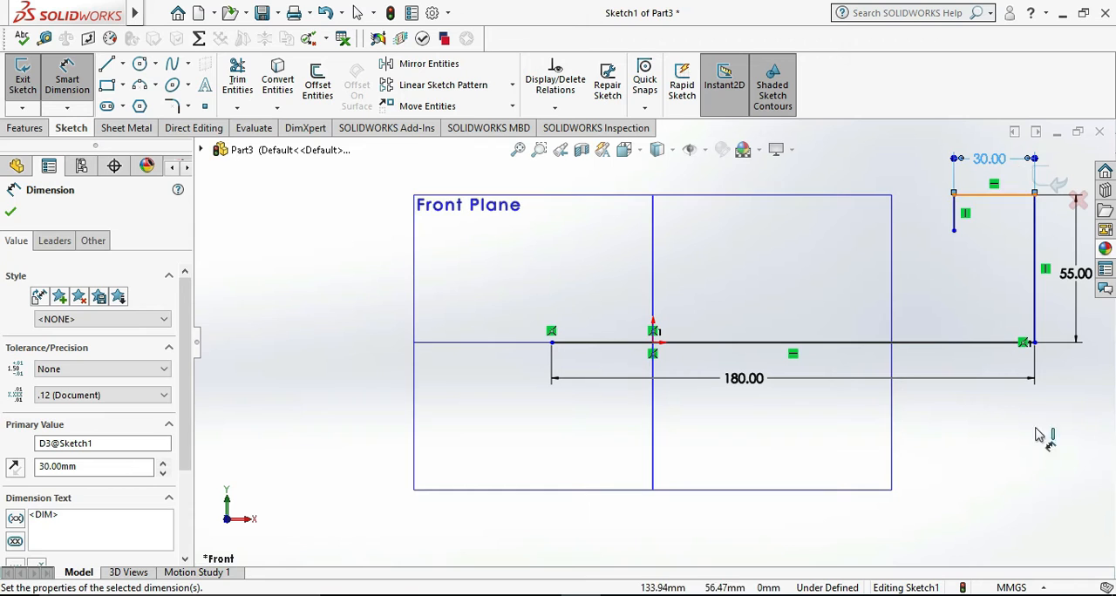
{"action": "left_click", "coordinate": [1037, 440]}
- Dimension the inner vertical line's free end 35 mm above the base line, and place the dimension inside the profile
{"action": "scroll", "coordinate": [1002, 279], "scroll_direction": "up", "scroll_amount": 3}
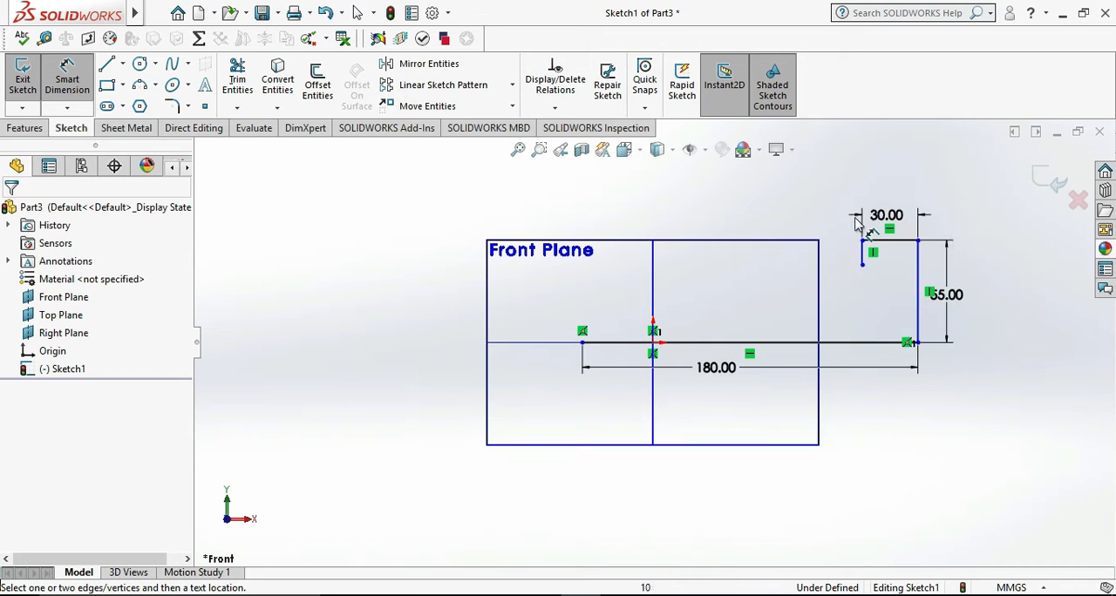
{"action": "scroll", "coordinate": [880, 261], "scroll_direction": "down", "scroll_amount": 2}
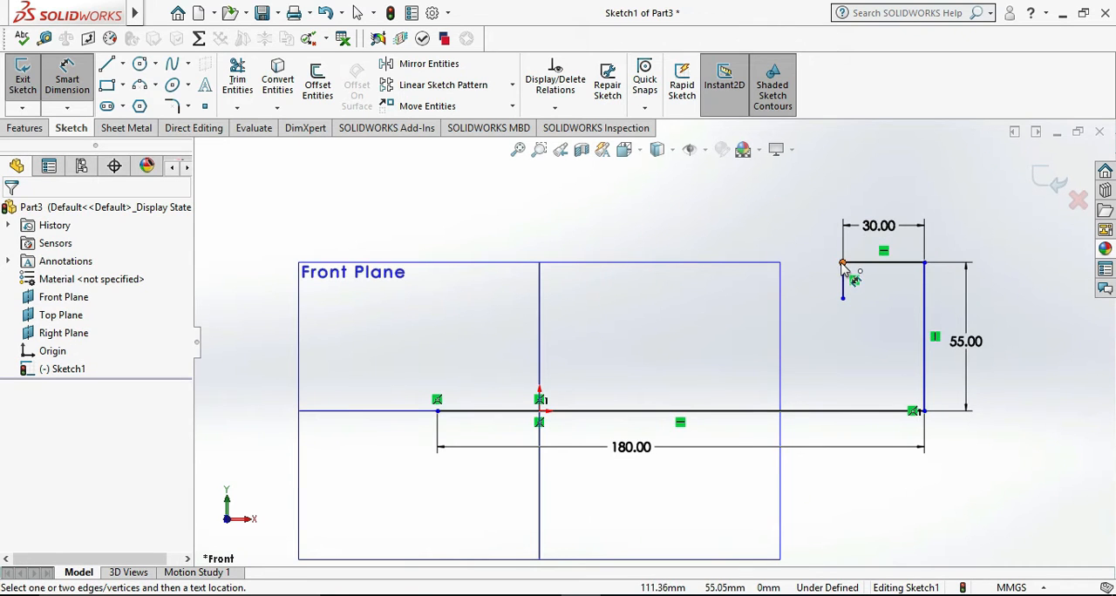
{"action": "left_click", "coordinate": [819, 413]}
{"action": "left_click", "coordinate": [842, 298]}
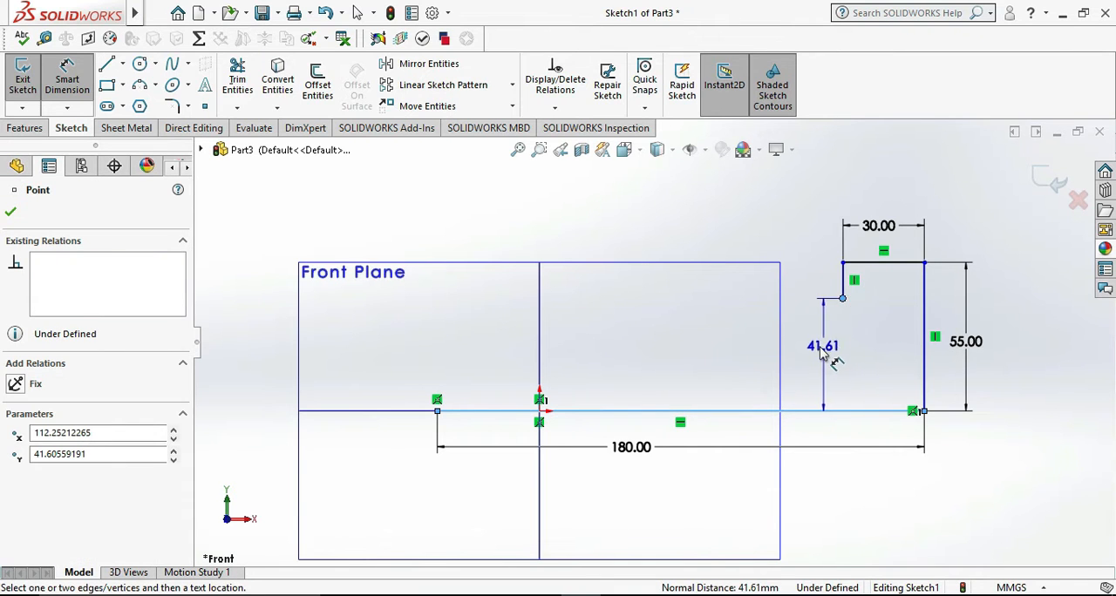
{"action": "left_click", "coordinate": [818, 347]}
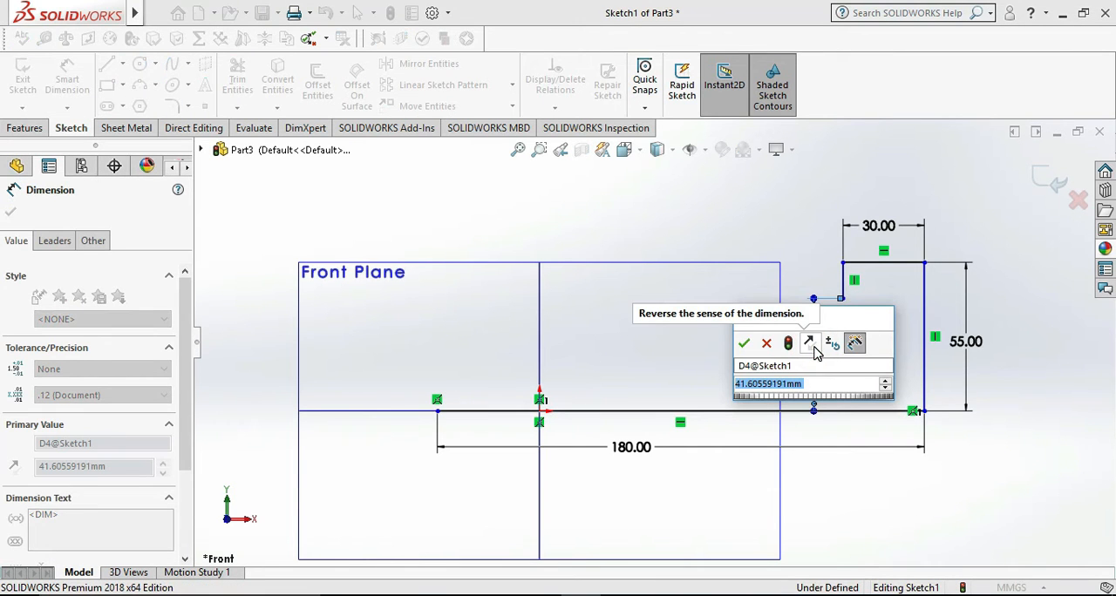
{"action": "type", "text": "35"}
{"action": "key", "text": "Return"}
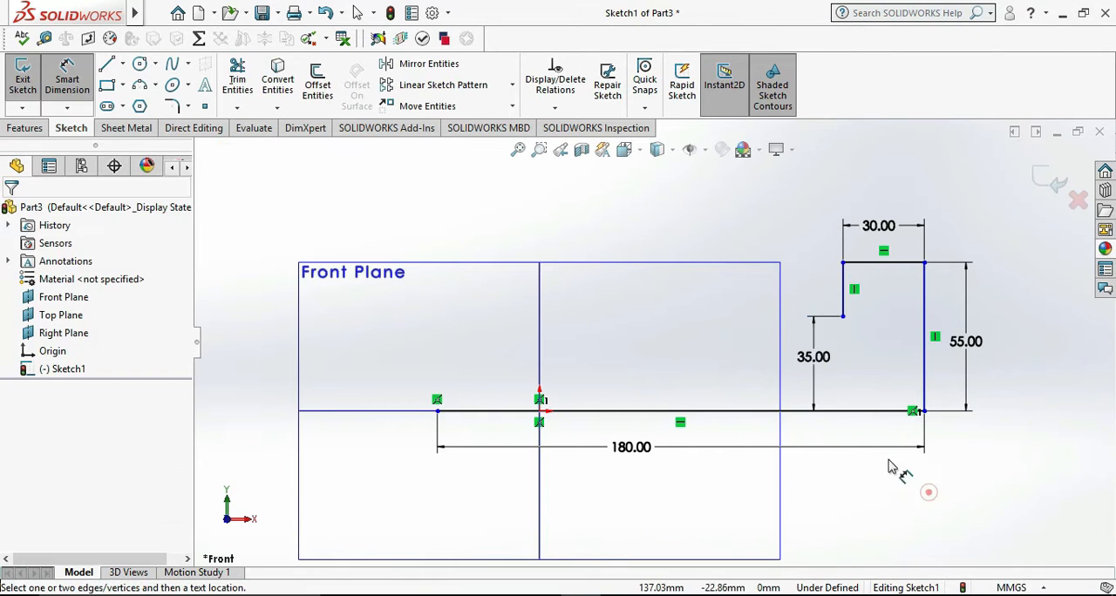
{"action": "left_click_drag", "start_coordinate": [817, 357], "coordinate": [887, 358]}
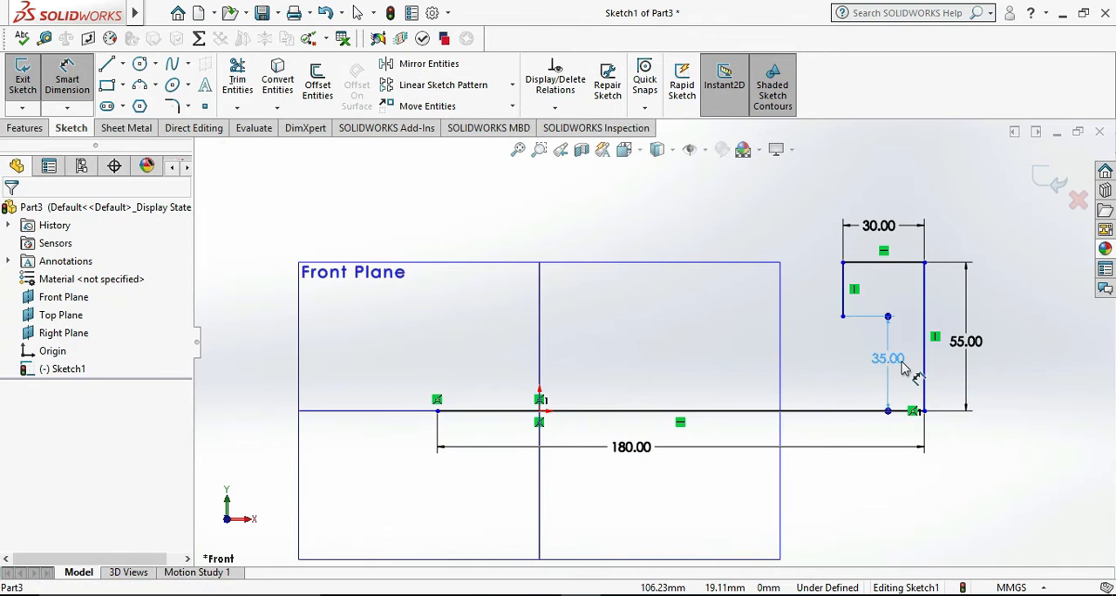
{"action": "left_click", "coordinate": [974, 490]}
- Check the reference drawing and sketch a horizontal line about 98 mm leftward from the inner vertical line's lower end
{"action": "left_click", "coordinate": [659, 595]}
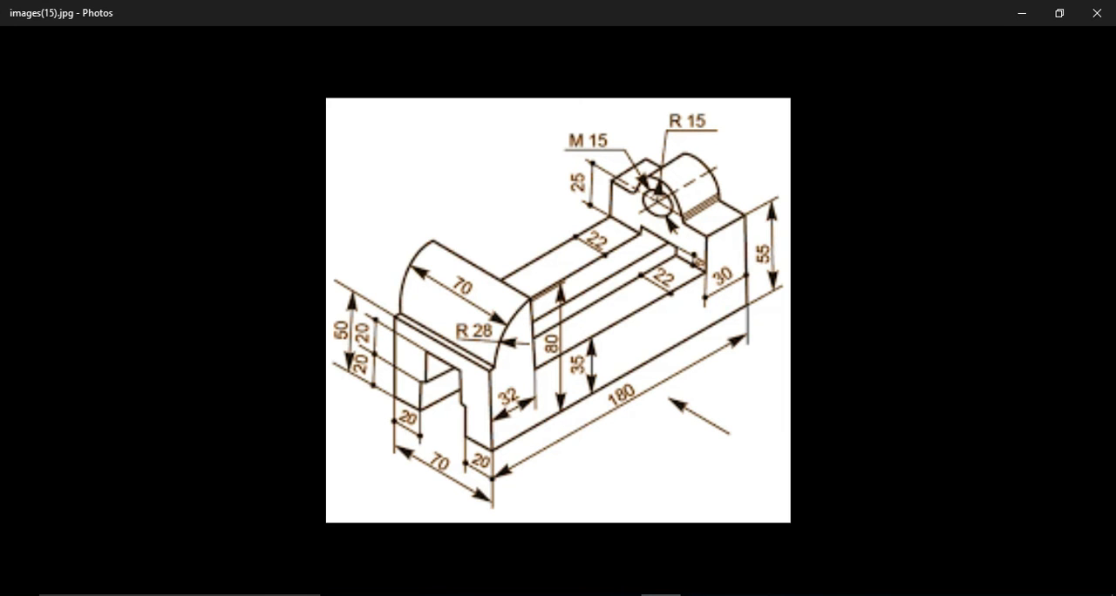
{"action": "left_click", "coordinate": [660, 595]}
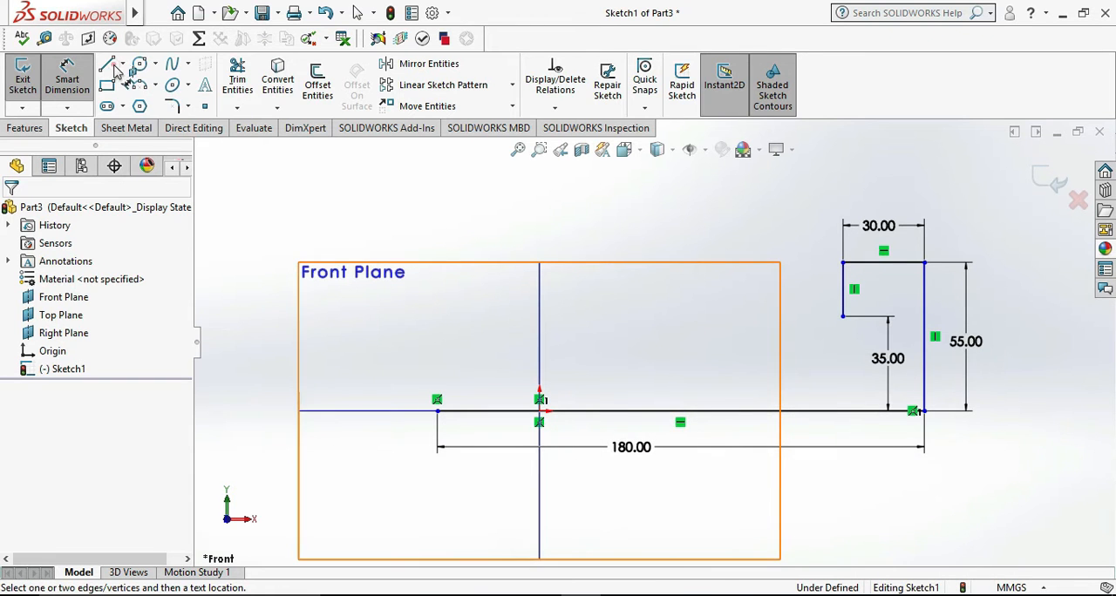
{"action": "left_click", "coordinate": [109, 66]}
{"action": "left_click", "coordinate": [842, 316]}
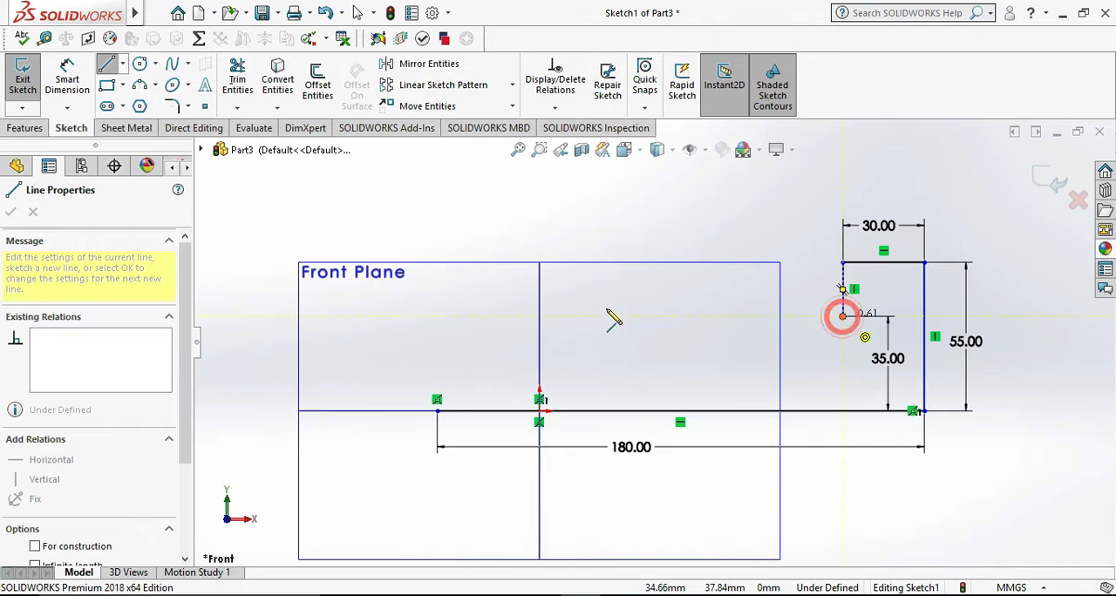
{"action": "left_click", "coordinate": [578, 316]}
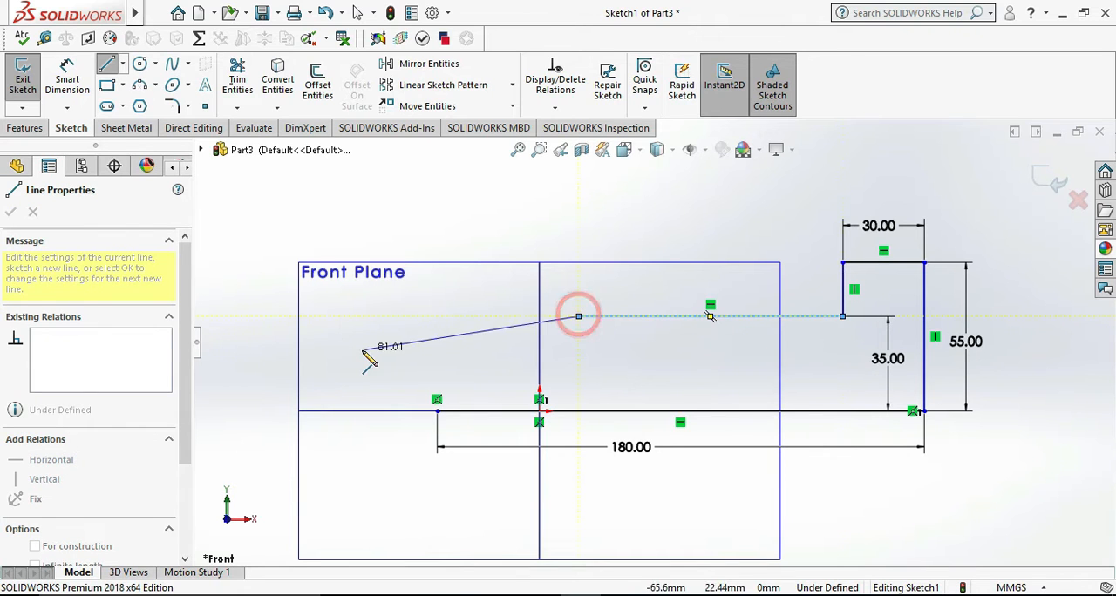
- Dimension the horizontal distance between the new line's left end and the base line's left end as 32 mm
{"action": "left_click", "coordinate": [70, 71]}
{"action": "left_click", "coordinate": [579, 315]}
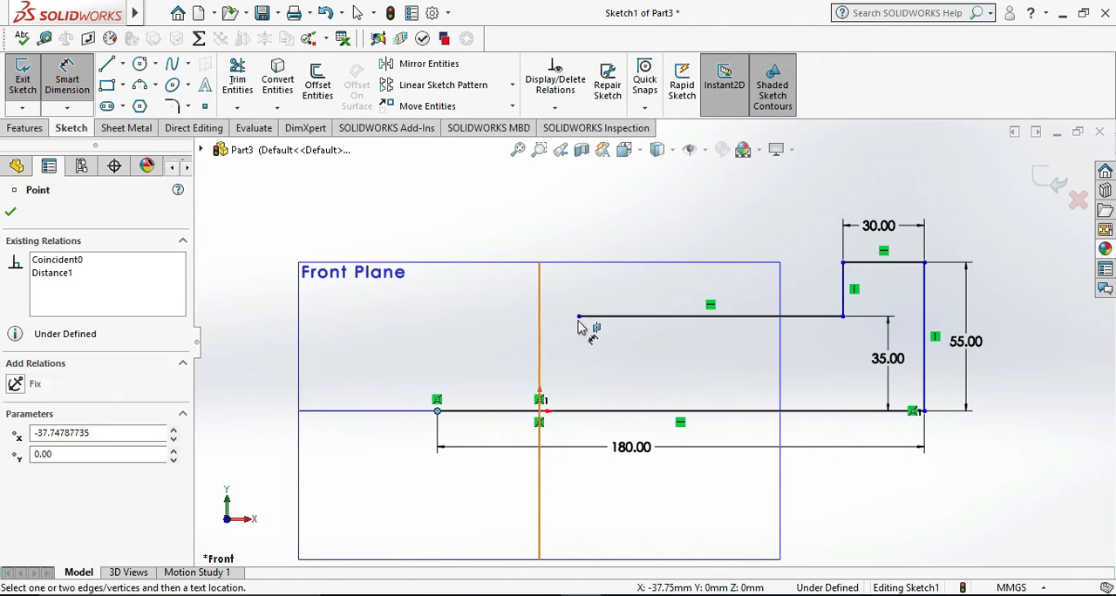
{"action": "left_click", "coordinate": [437, 410]}
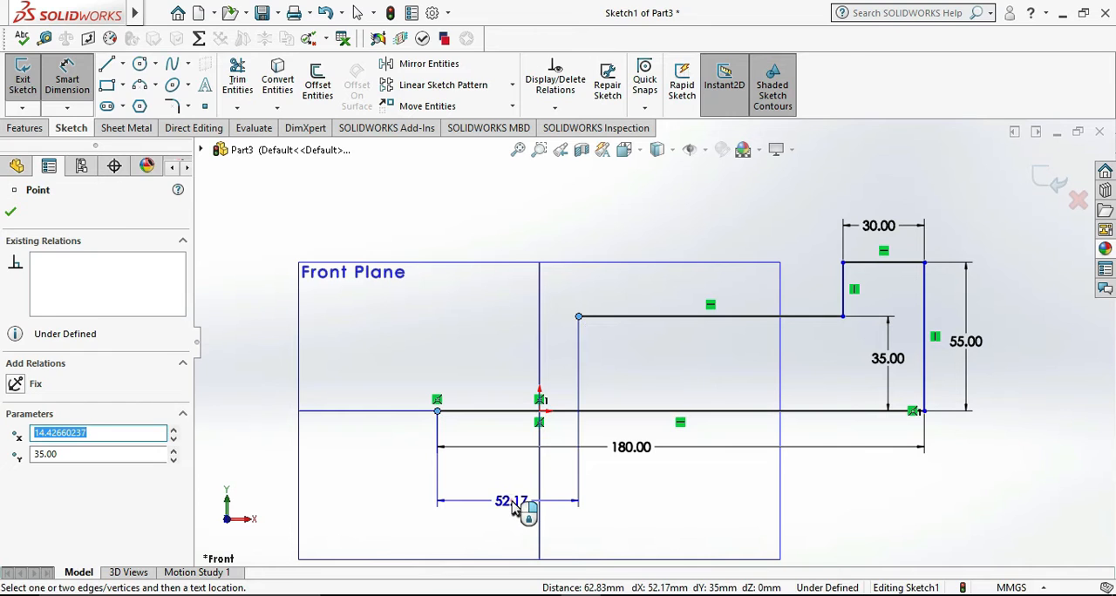
{"action": "left_click", "coordinate": [514, 507]}
{"action": "type", "text": "32"}
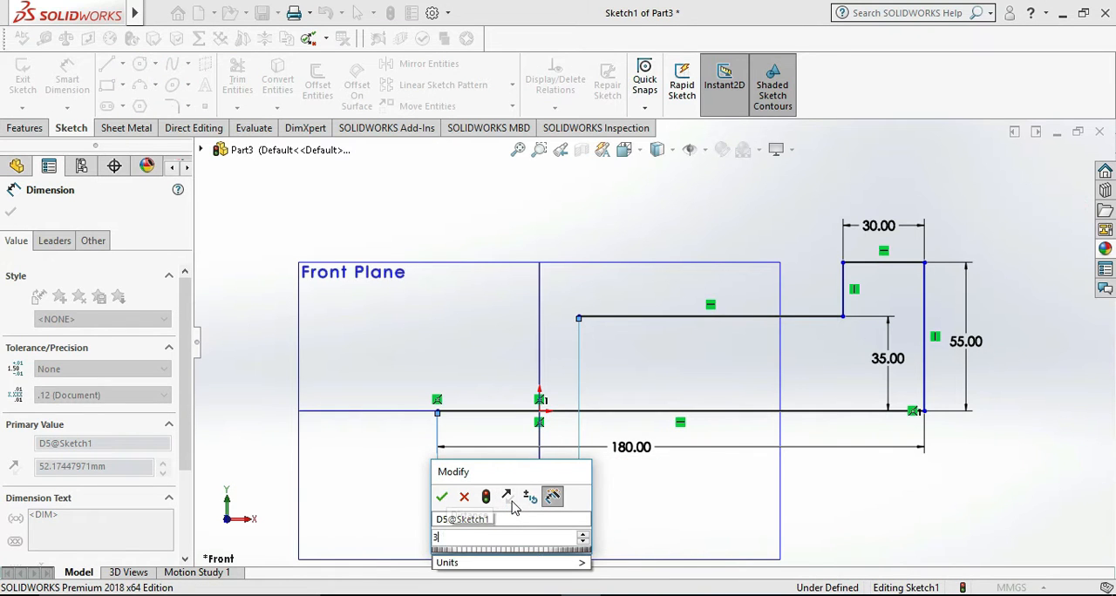
{"action": "key", "text": "Return"}
{"action": "left_click", "coordinate": [982, 470]}
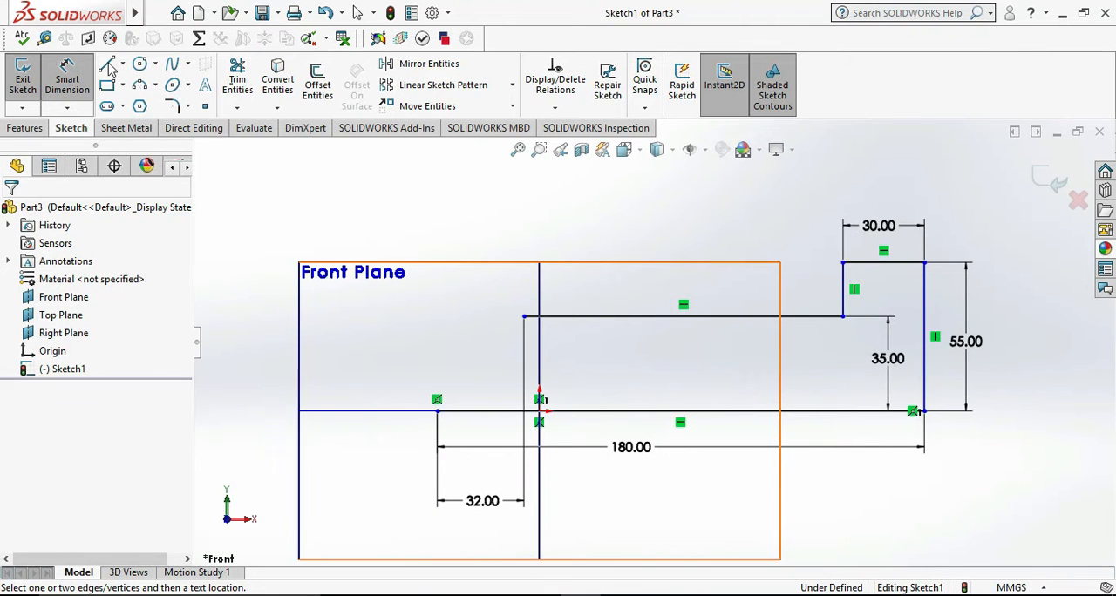
- Sketch a vertical line about 29 mm up from the base line's left end, continuing rightward with a horizontal line about 3 mm long
{"action": "left_click", "coordinate": [106, 62]}
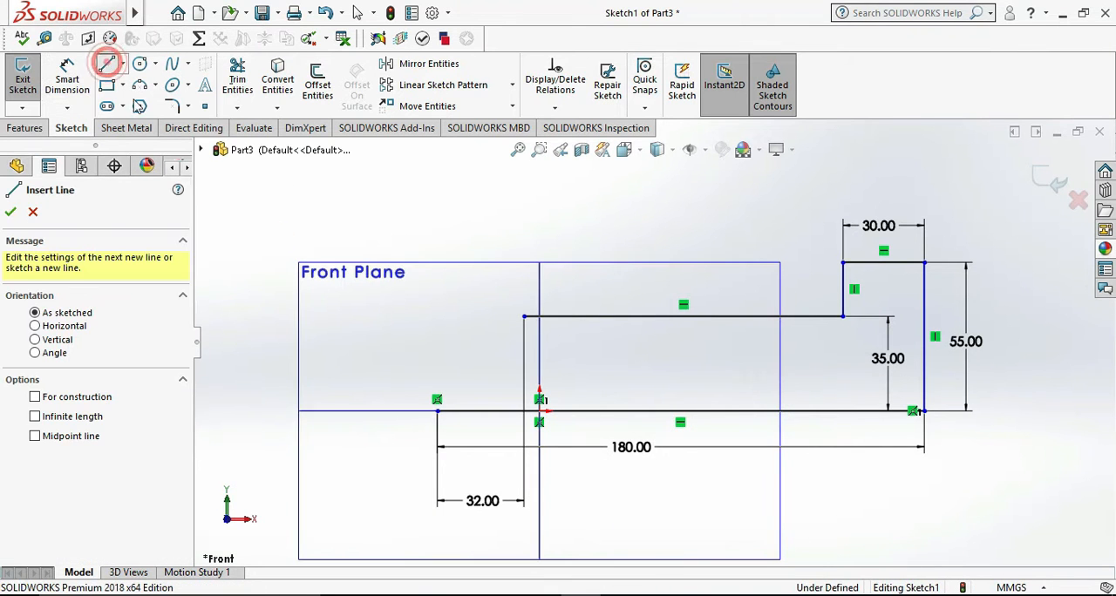
{"action": "left_click", "coordinate": [437, 399]}
{"action": "left_click", "coordinate": [436, 334]}
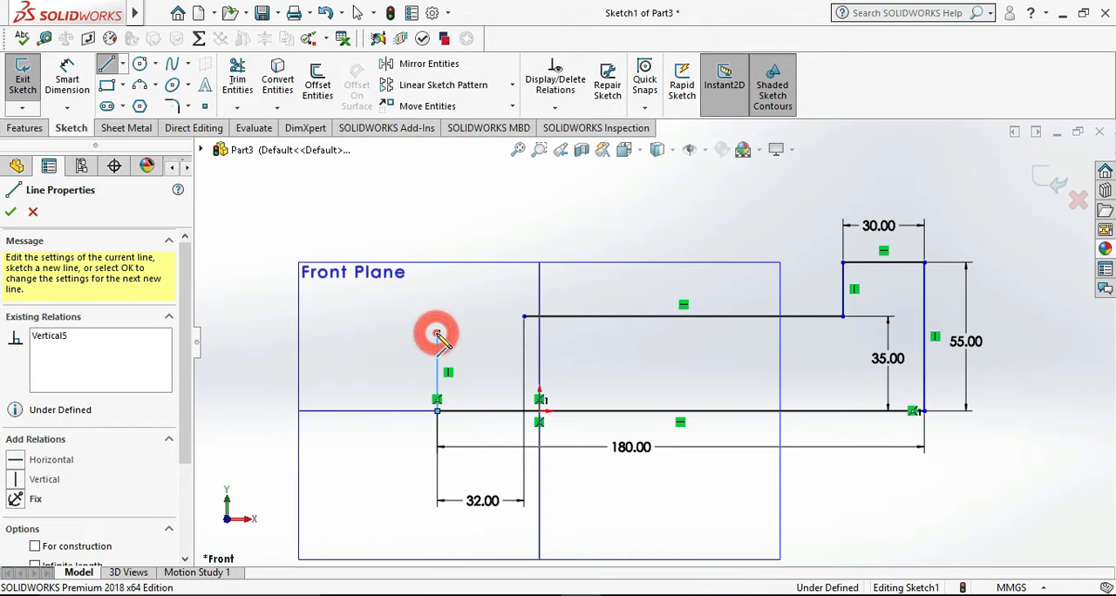
- Dimension the left-hand vertical line of the profile as 50 mm
{"action": "left_click", "coordinate": [66, 59]}
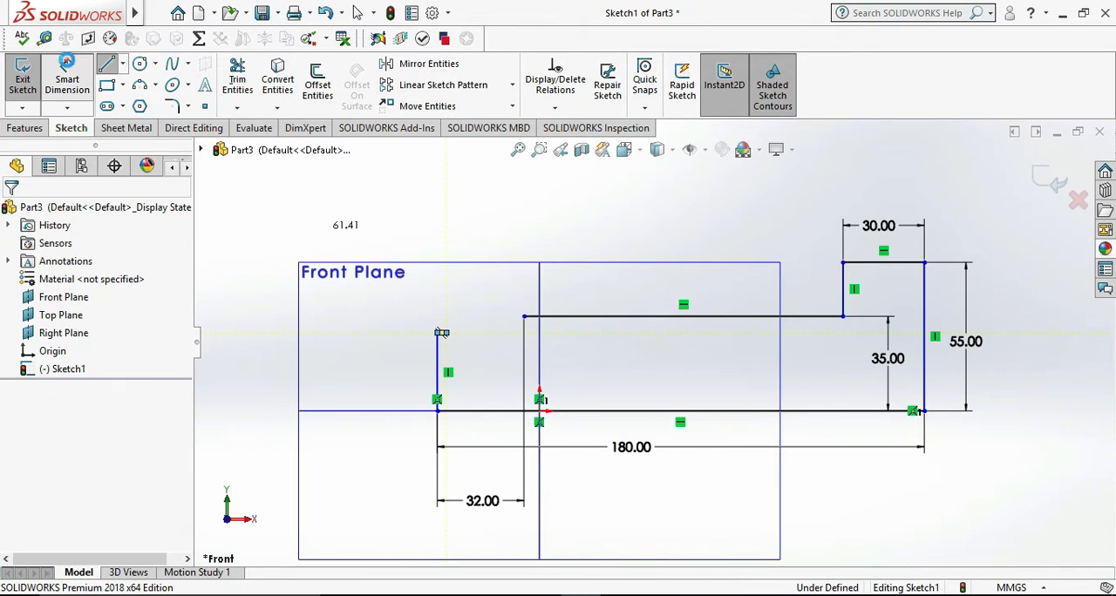
{"action": "left_click", "coordinate": [438, 373]}
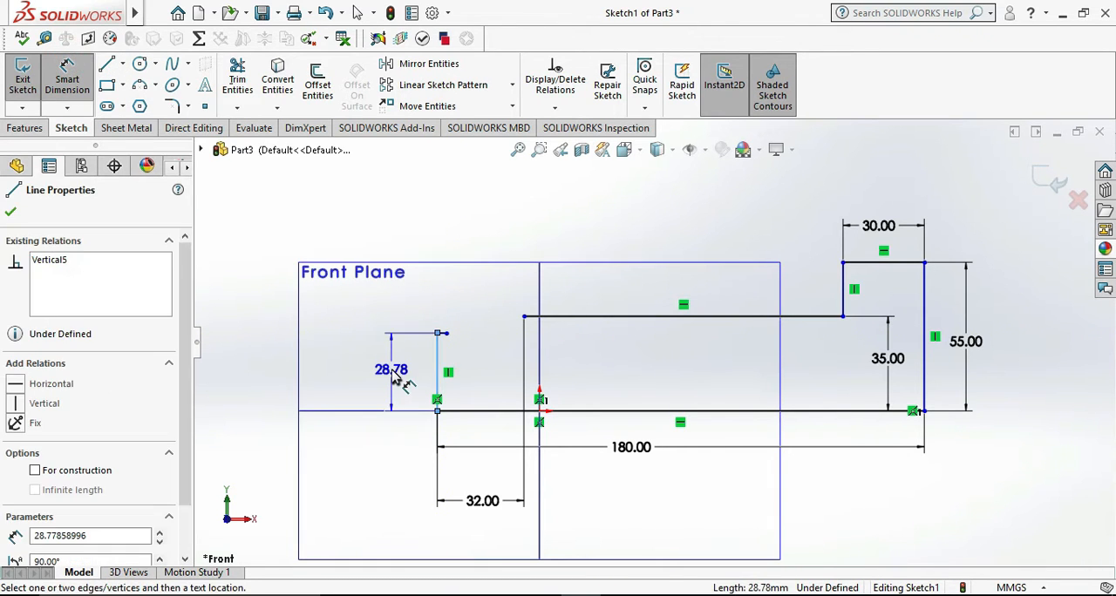
{"action": "left_click", "coordinate": [393, 372]}
{"action": "type", "text": "5"}
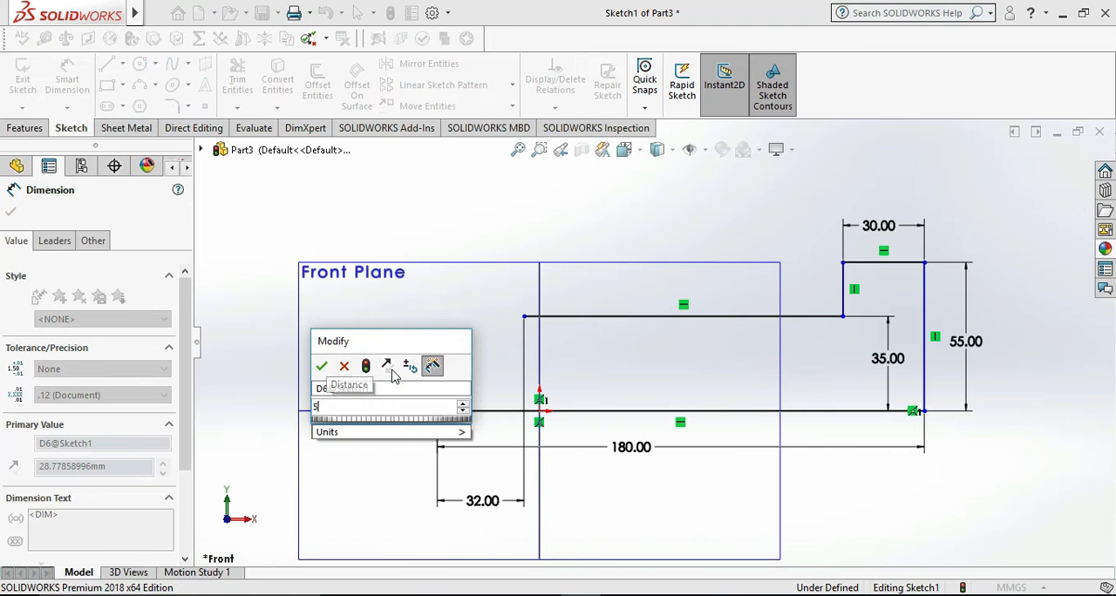
{"action": "type", "text": "0"}
{"action": "key", "text": "Return"}
{"action": "left_click", "coordinate": [466, 247]}
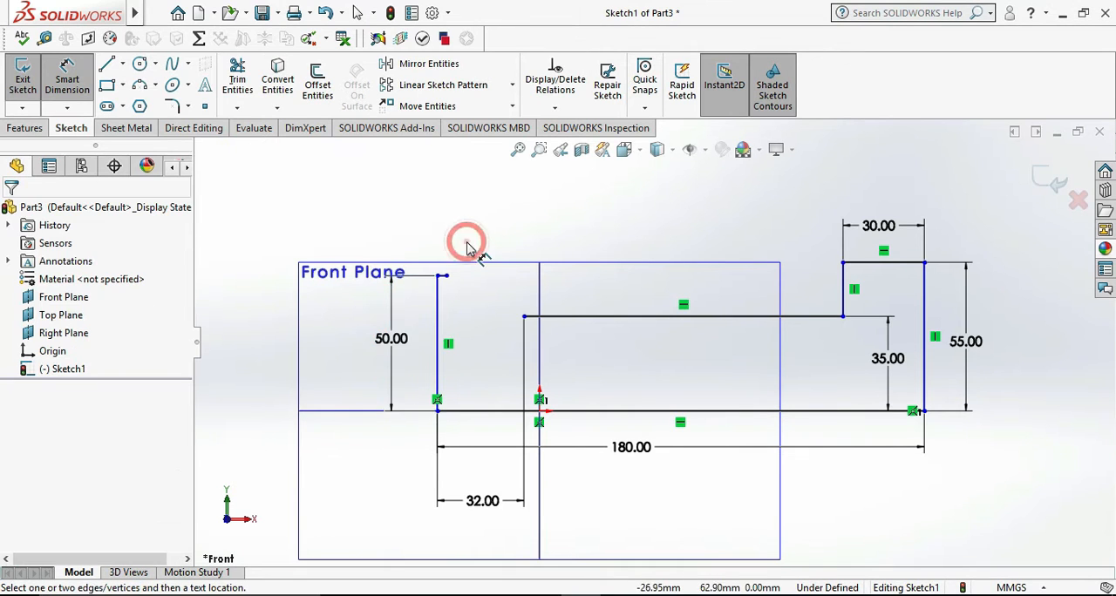
{"action": "scroll", "coordinate": [467, 247], "scroll_direction": "down", "scroll_amount": 3}
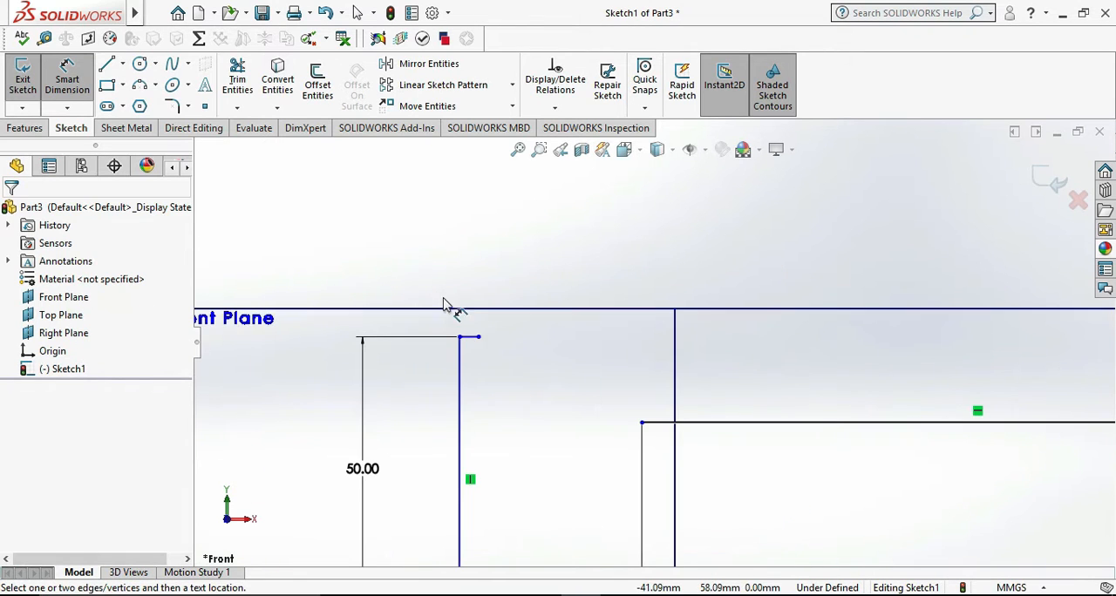
{"action": "left_click", "coordinate": [471, 338]}
{"action": "scroll", "coordinate": [481, 323], "scroll_direction": "down", "scroll_amount": 2}
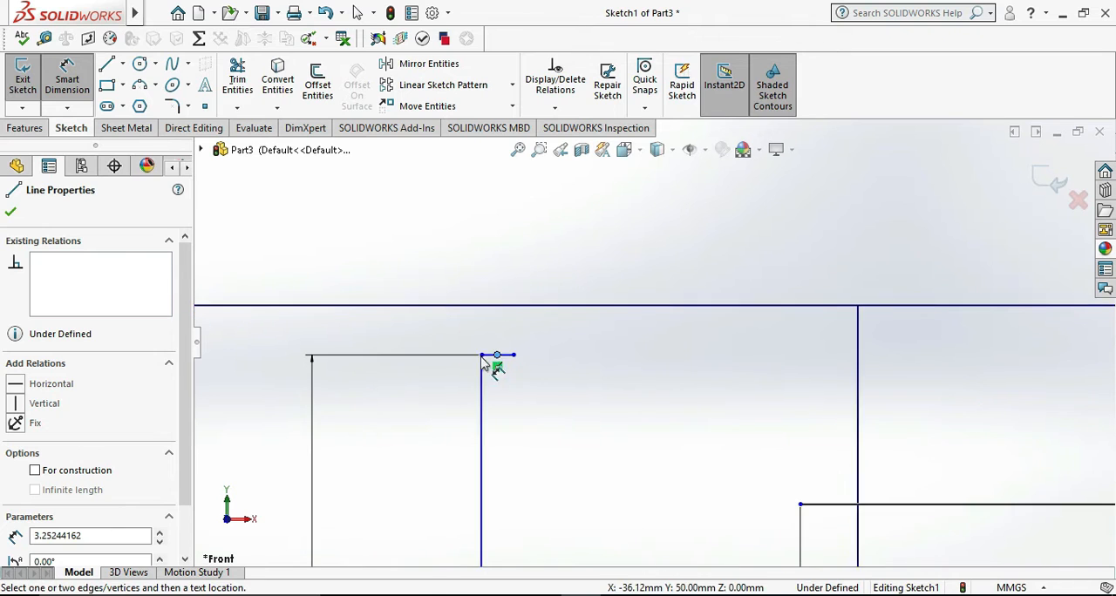
{"action": "left_click", "coordinate": [498, 356]}
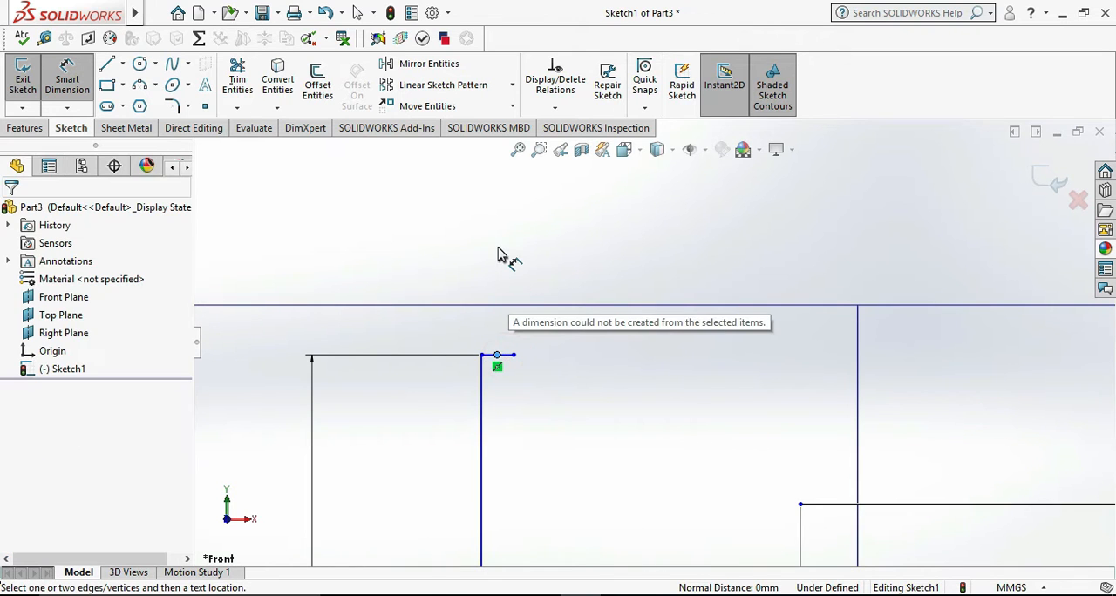
{"action": "left_click", "coordinate": [499, 252]}
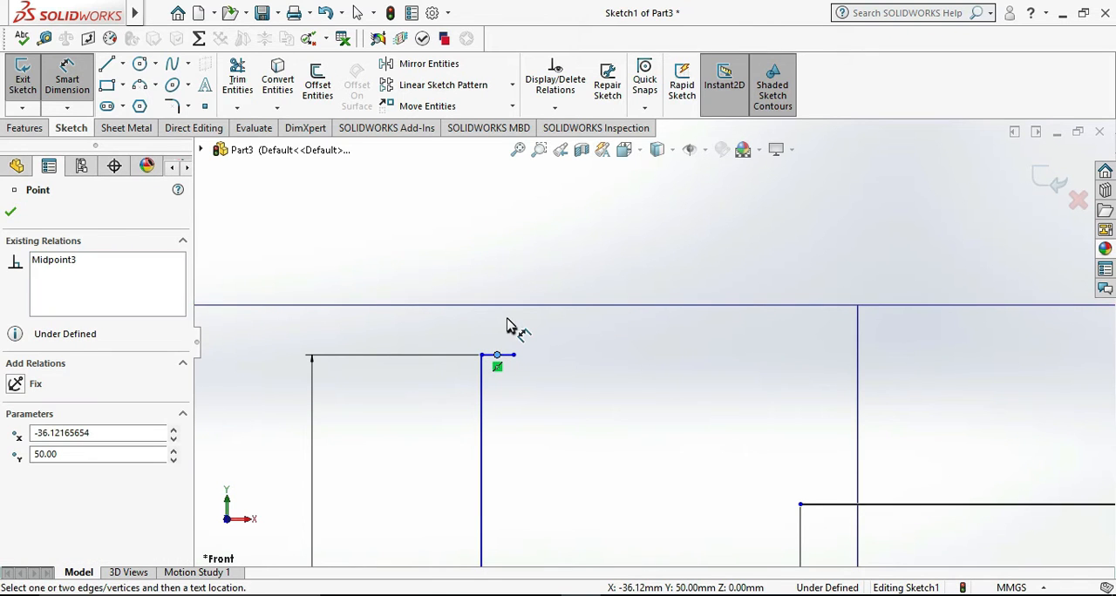
{"action": "left_click", "coordinate": [507, 319]}
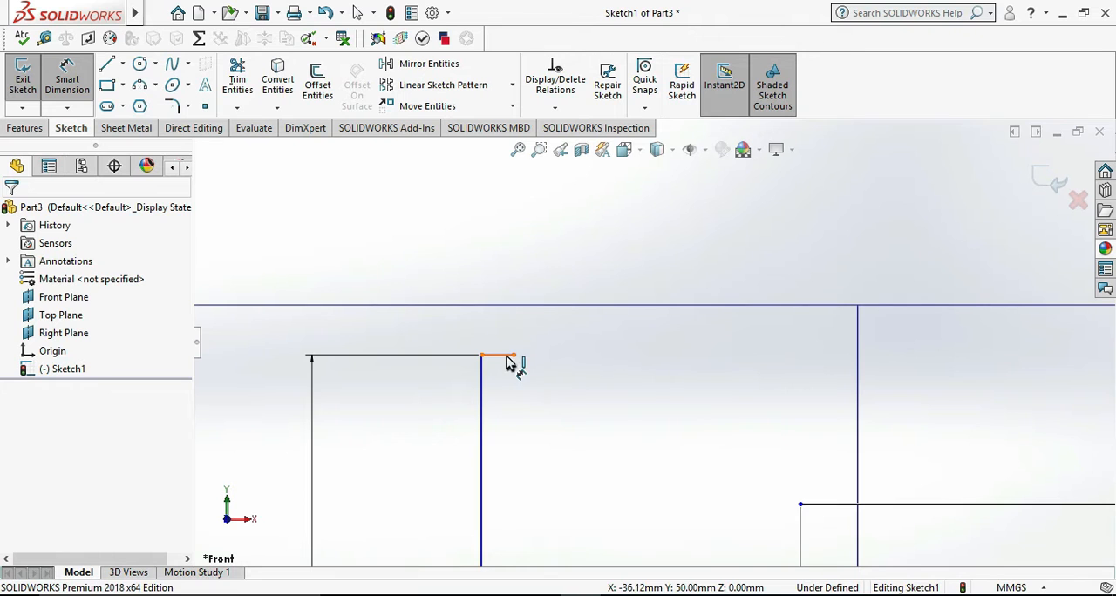
- Dimension the short horizontal line atop the profile's left-hand vertical line as 4 mm
{"action": "left_click", "coordinate": [508, 357]}
{"action": "left_click", "coordinate": [511, 253]}
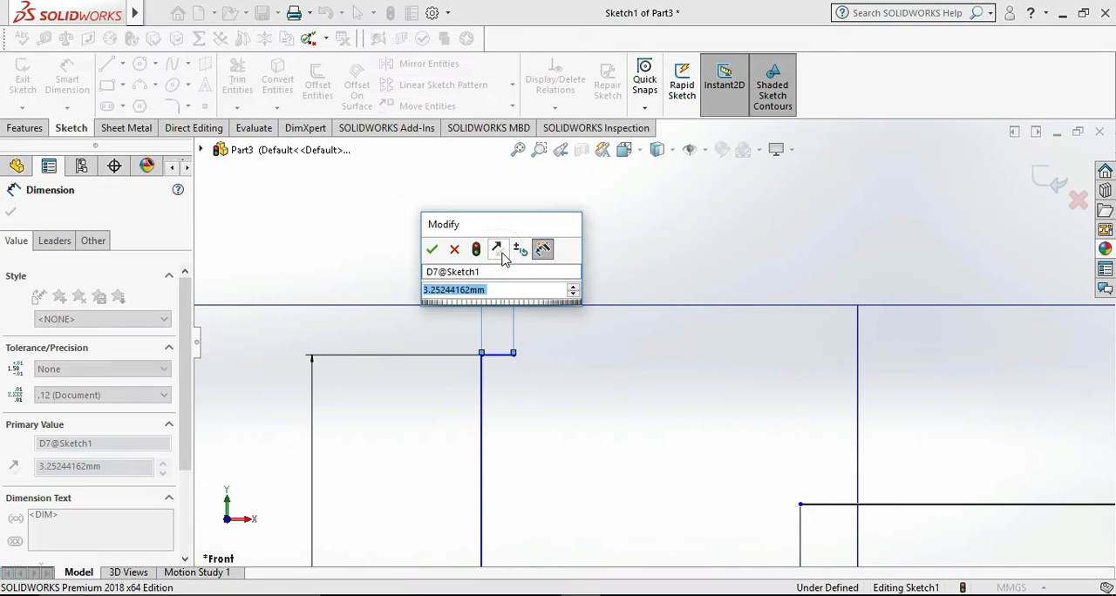
{"action": "type", "text": "4"}
{"action": "key", "text": "Return"}
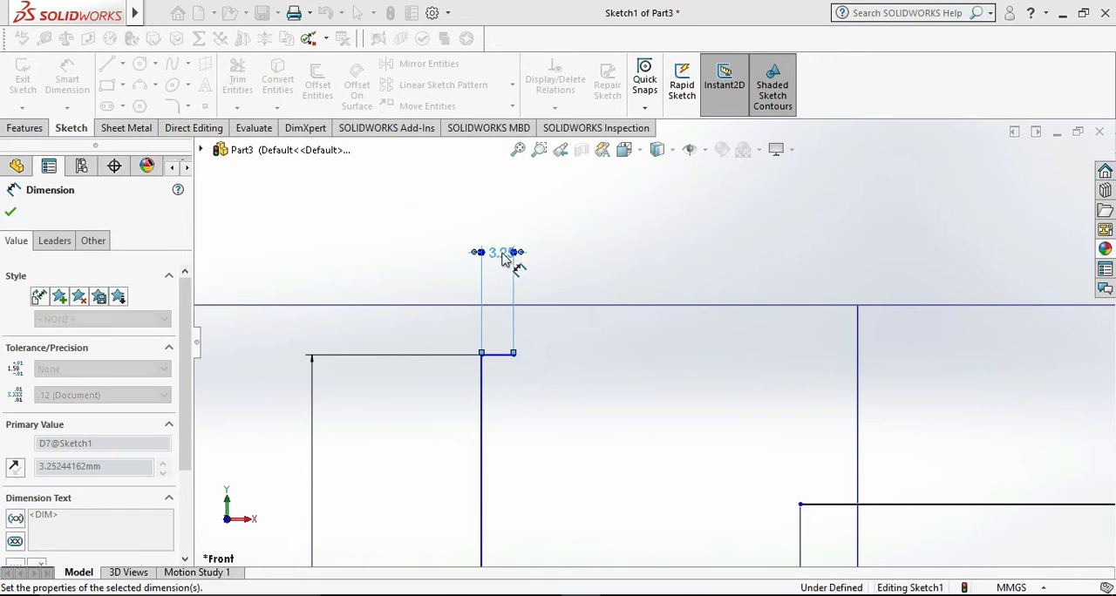
{"action": "left_click", "coordinate": [398, 225]}
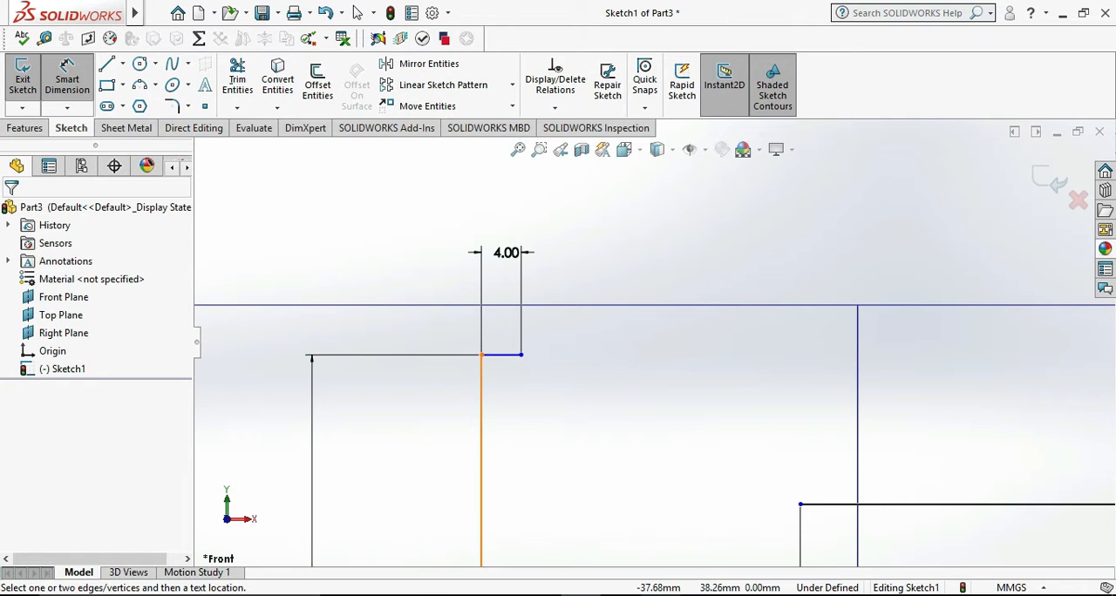
- Check the reference drawing and sketch a vertical line about 26 mm up from the left end of the middle horizontal line
{"action": "left_click", "coordinate": [660, 595]}
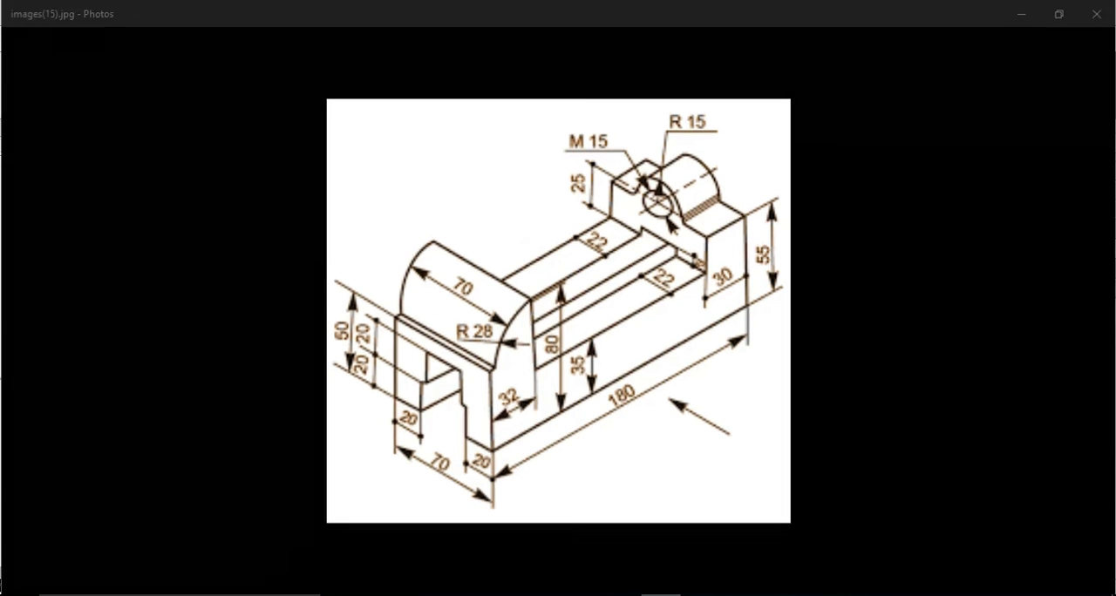
{"action": "left_click", "coordinate": [660, 595]}
{"action": "left_click", "coordinate": [108, 64]}
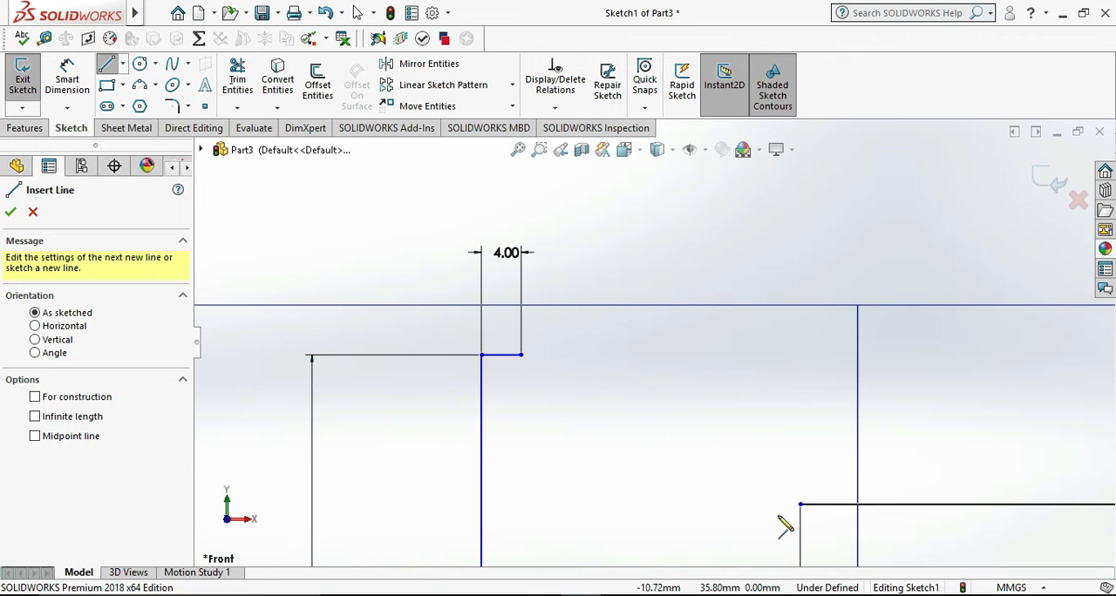
{"action": "left_click", "coordinate": [800, 504]}
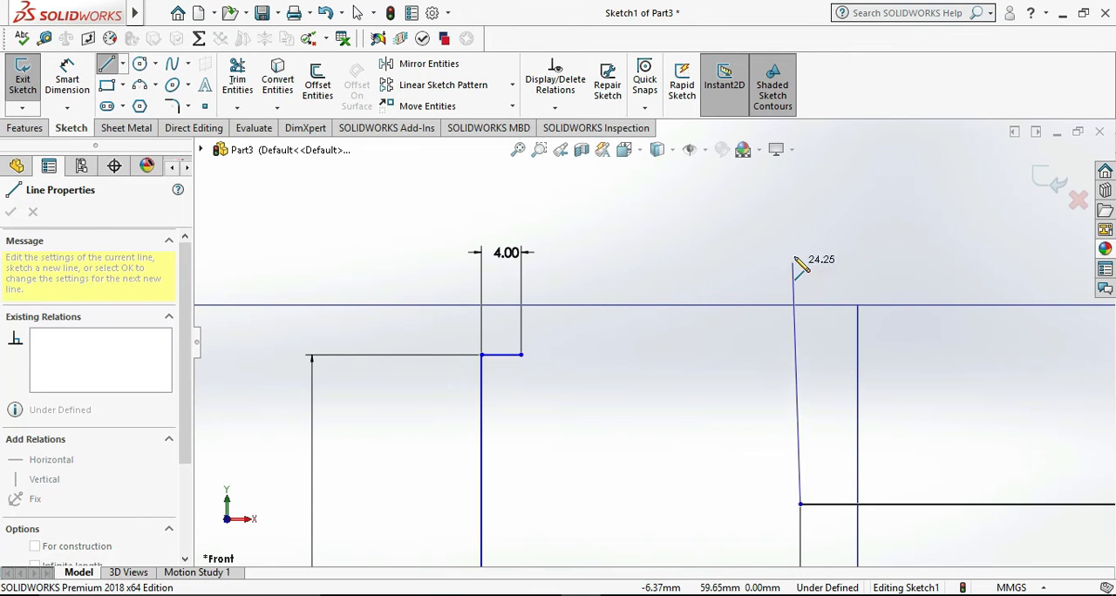
{"action": "left_click", "coordinate": [798, 249]}
- Dimension the height from the base line to the new vertical line's upper end as 80 mm
{"action": "left_click", "coordinate": [68, 73]}
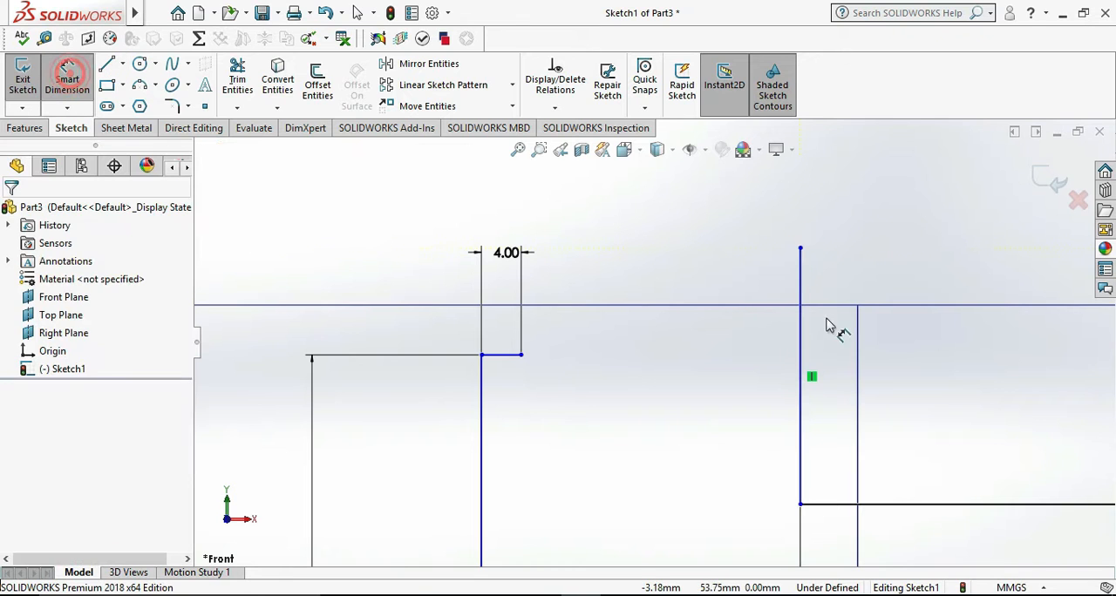
{"action": "left_click", "coordinate": [800, 280]}
{"action": "left_click", "coordinate": [848, 282]}
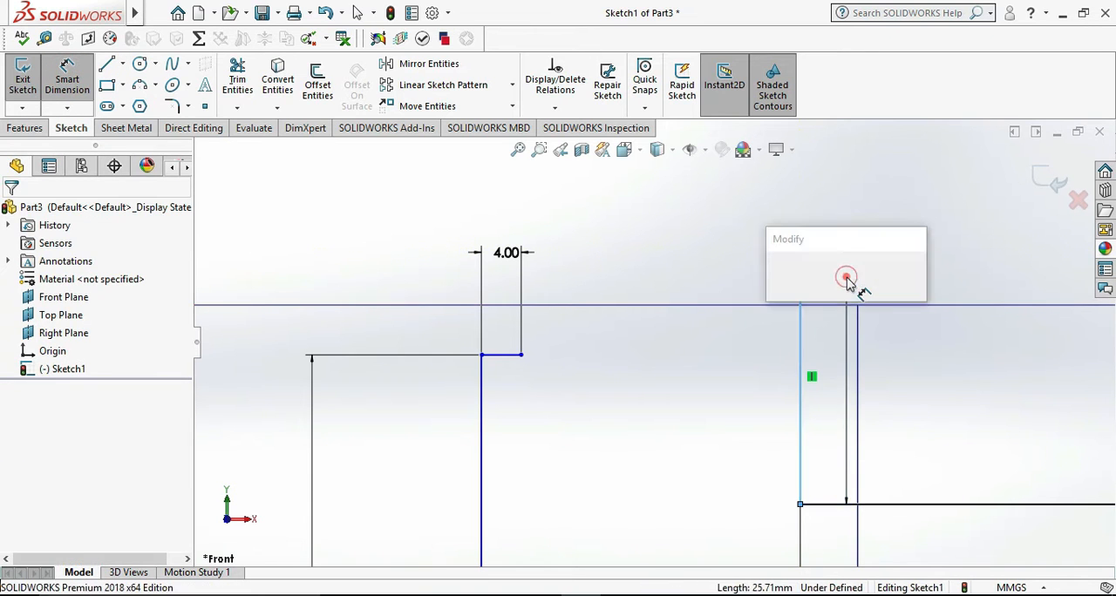
{"action": "type", "text": "8"}
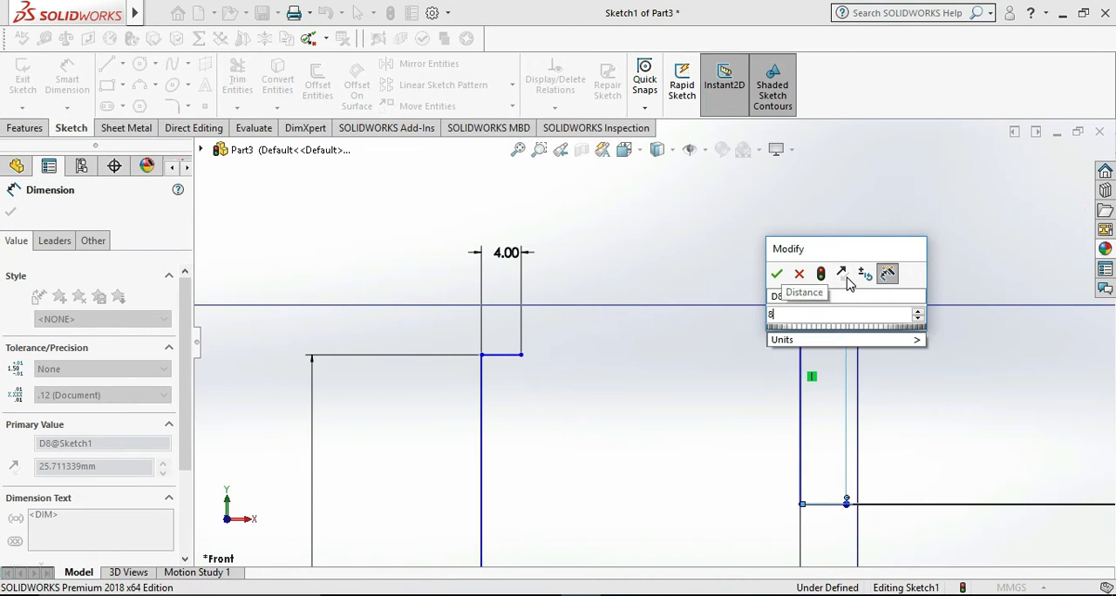
{"action": "key", "text": "Return"}
{"action": "key", "text": "Escape"}
{"action": "scroll", "coordinate": [438, 227], "scroll_direction": "up", "scroll_amount": 7}
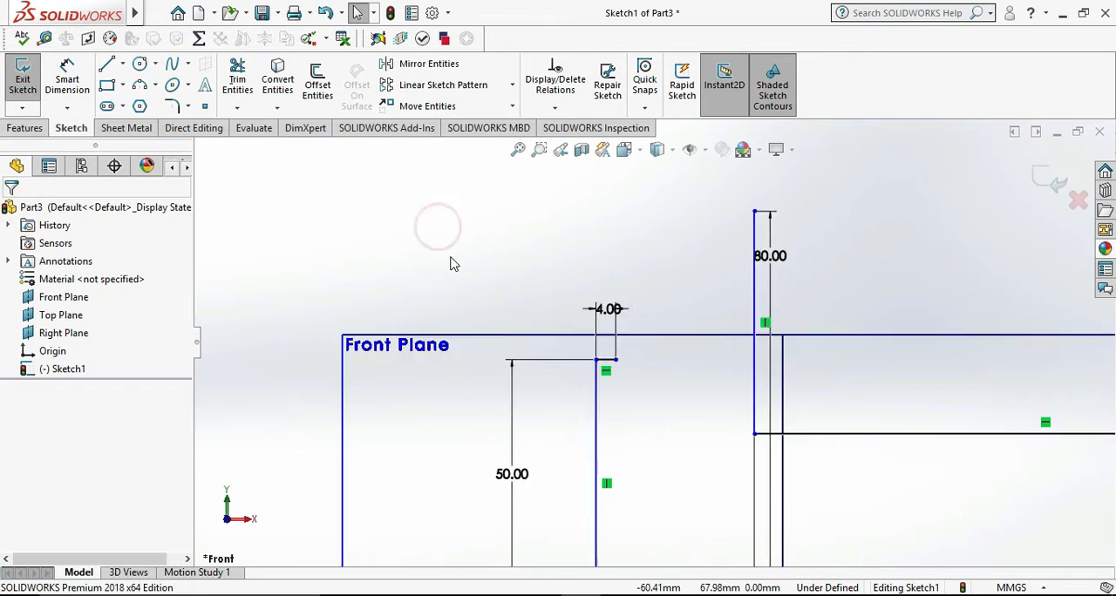
- Sketch a 3 Point Arc about 60 mm in radius, bulging outward from the 4 mm line's free end to the tall vertical line's upper end
{"action": "left_click", "coordinate": [156, 90]}
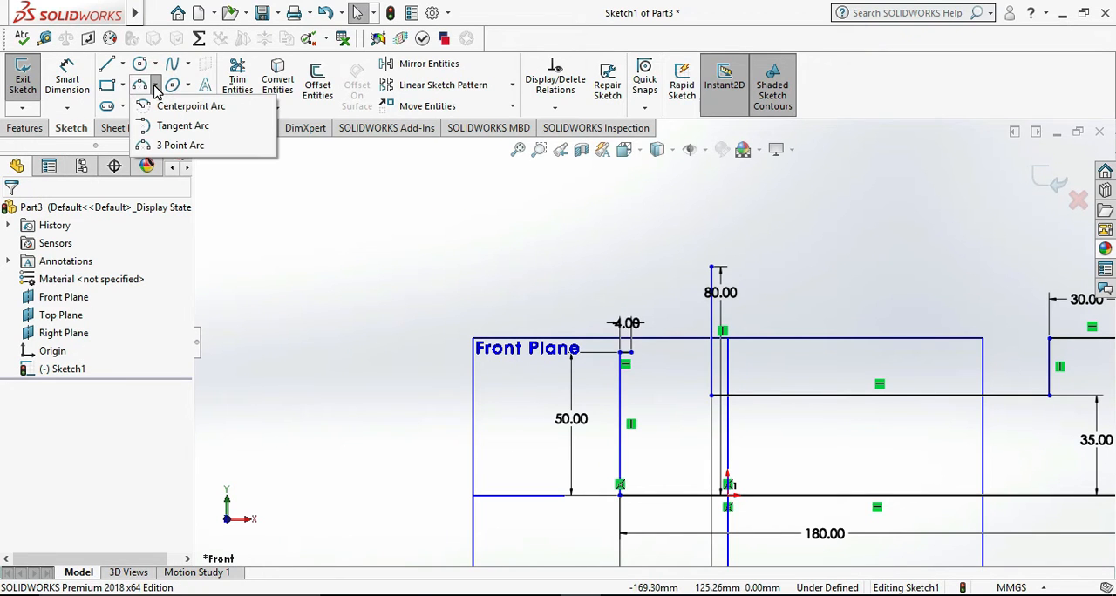
{"action": "left_click", "coordinate": [180, 145]}
{"action": "scroll", "coordinate": [655, 351], "scroll_direction": "down", "scroll_amount": 2}
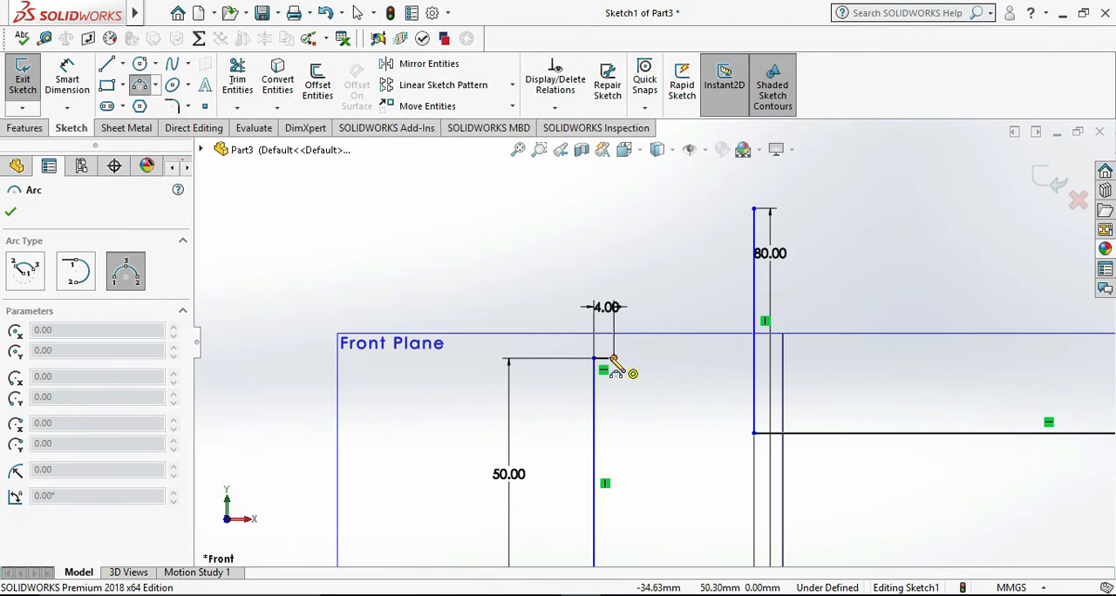
{"action": "left_click", "coordinate": [615, 358]}
{"action": "left_click", "coordinate": [753, 209]}
{"action": "left_click", "coordinate": [683, 258]}
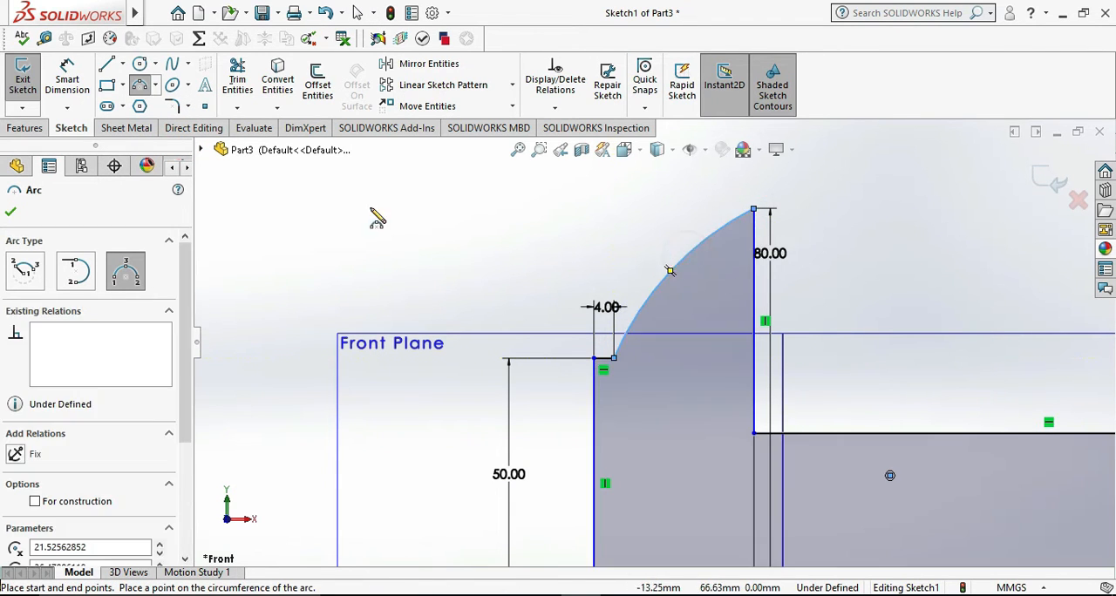
- Dimension the arc's radius as 28 mm
{"action": "left_click", "coordinate": [70, 77]}
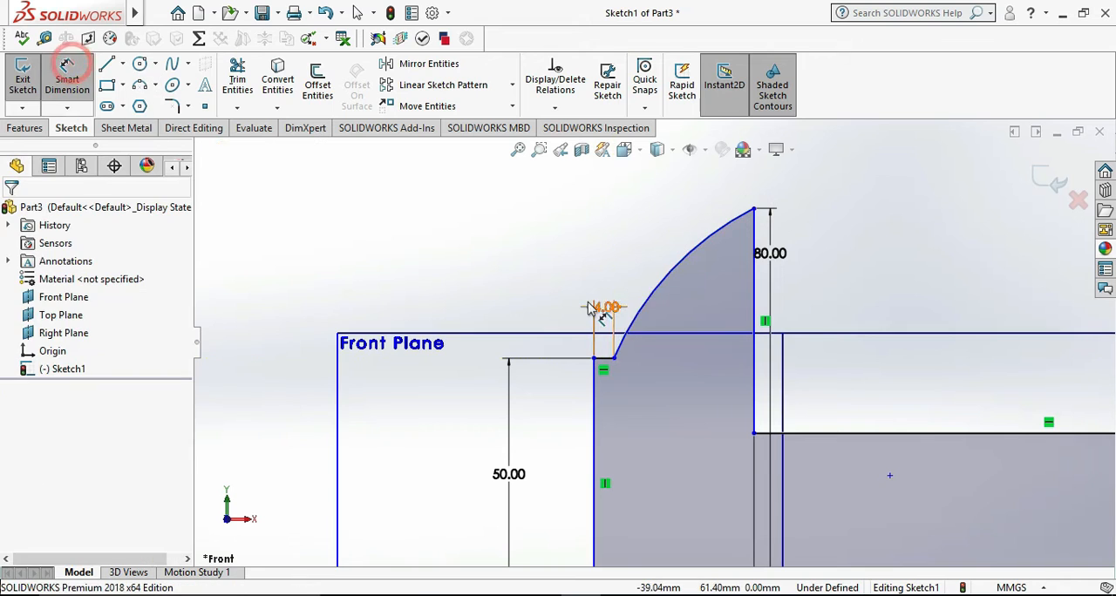
{"action": "left_click", "coordinate": [663, 274]}
{"action": "left_click", "coordinate": [586, 236]}
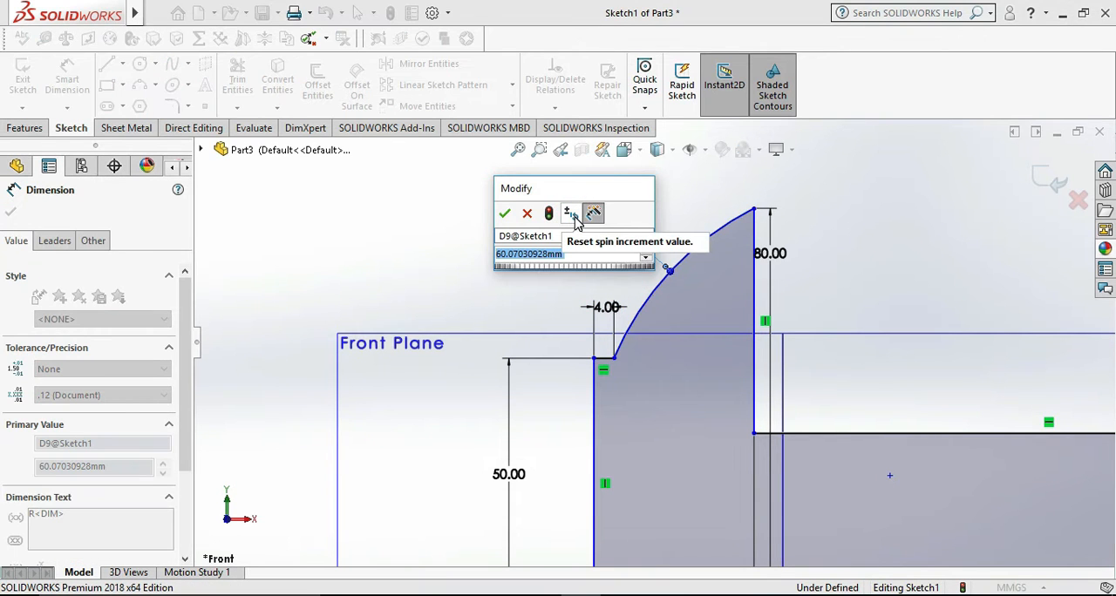
{"action": "type", "text": "2"}
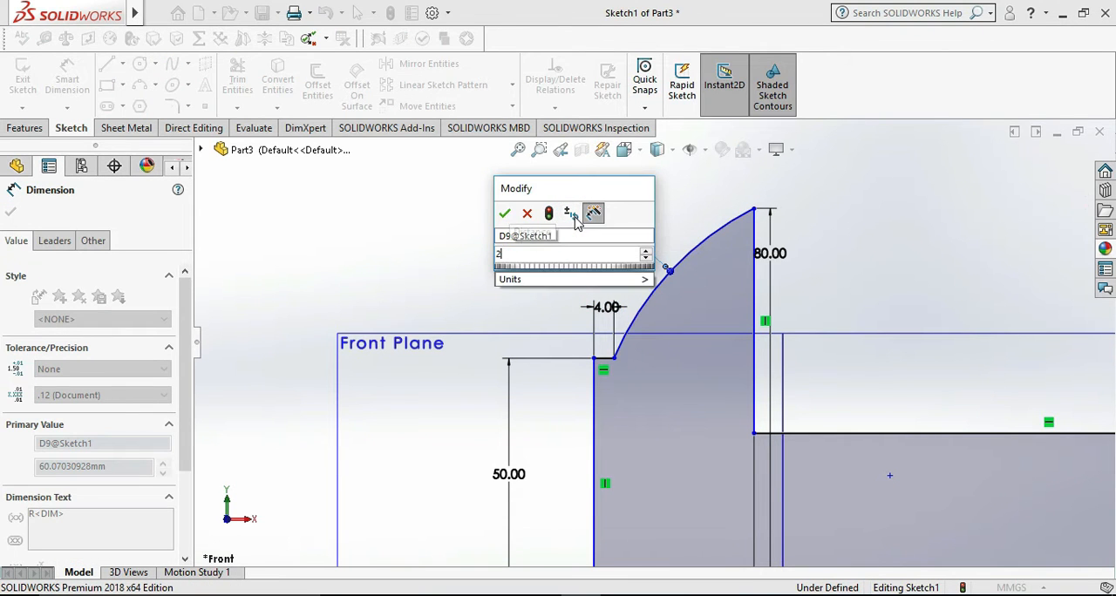
{"action": "type", "text": "8"}
{"action": "key", "text": "Return"}
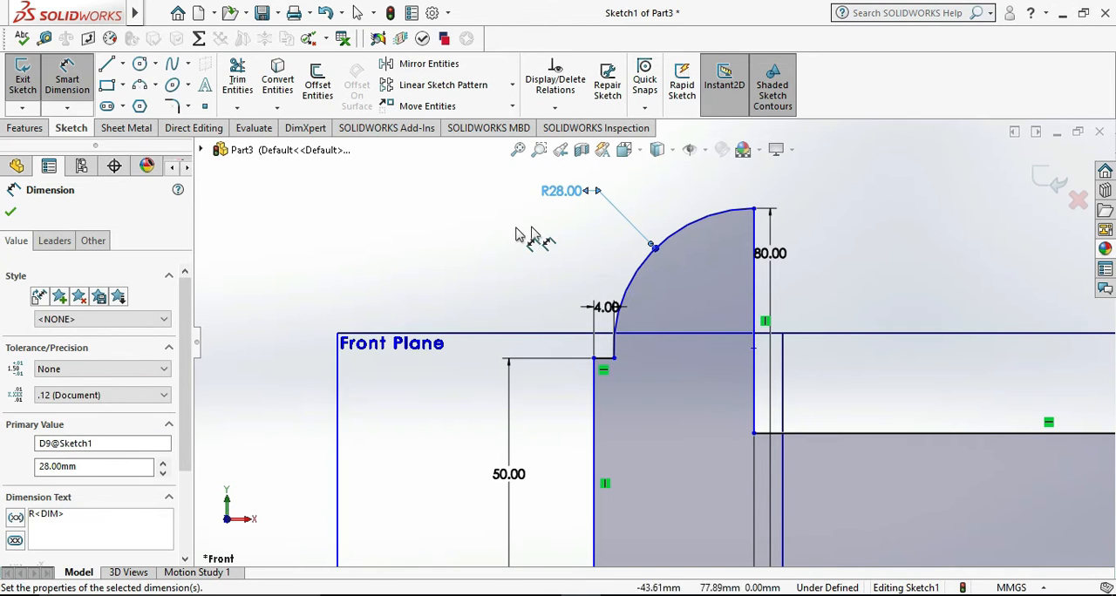
{"action": "left_click", "coordinate": [455, 227]}
- Compare the closed side profile with the reference drawing and exit the sketch
{"action": "scroll", "coordinate": [658, 327], "scroll_direction": "up", "scroll_amount": 5}
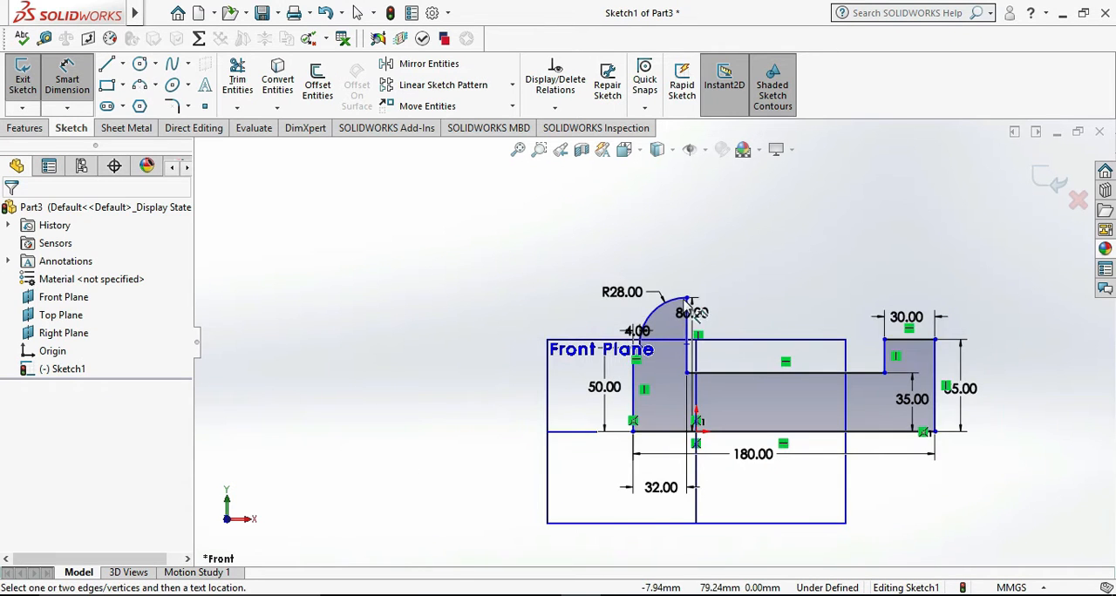
{"action": "scroll", "coordinate": [687, 295], "scroll_direction": "down", "scroll_amount": 3}
{"action": "left_click", "coordinate": [660, 595]}
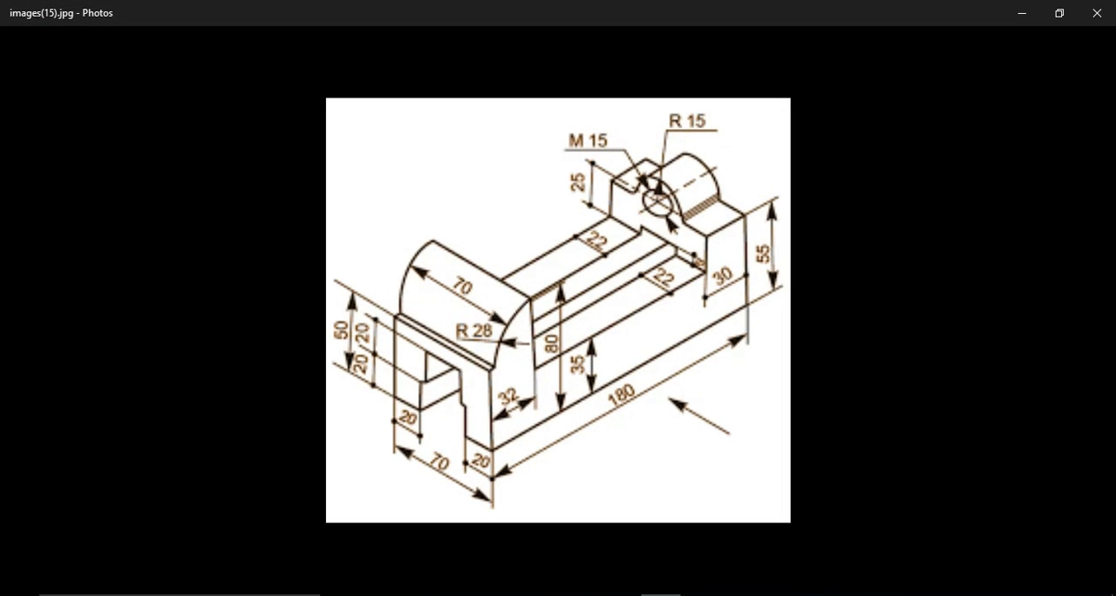
{"action": "left_click", "coordinate": [660, 595]}
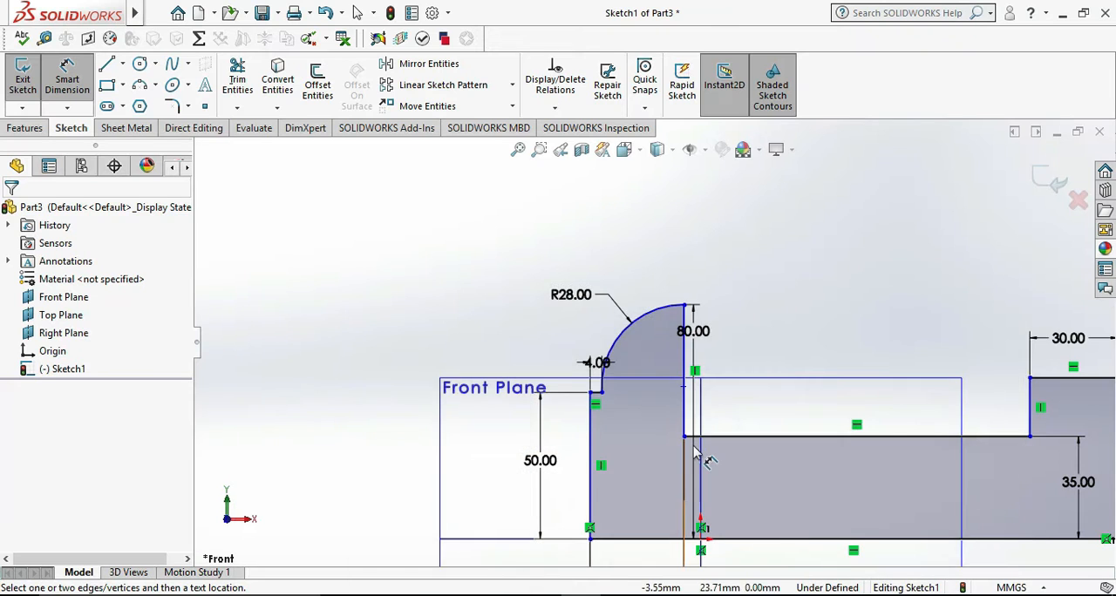
{"action": "scroll", "coordinate": [708, 397], "scroll_direction": "up", "scroll_amount": 4}
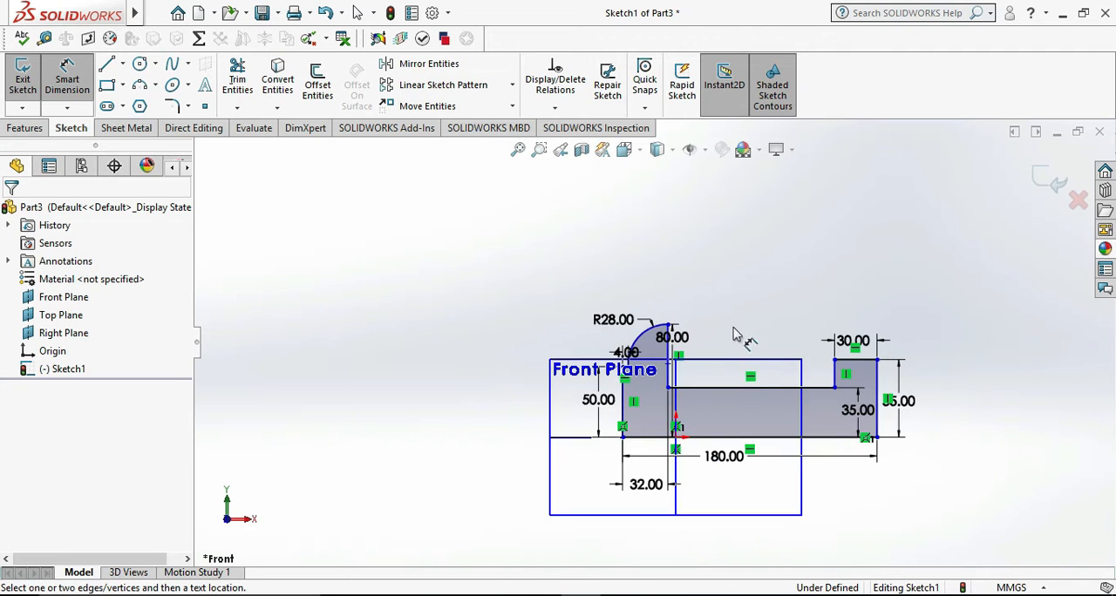
{"action": "left_click", "coordinate": [25, 77]}
- Check the width in the reference drawing and extrude the side profile 70 mm with a Blind end condition
{"action": "mouse_move", "coordinate": [393, 294]}
{"action": "middle_mouse_down"}
{"action": "mouse_move", "coordinate": [481, 349]}
{"action": "mouse_move", "coordinate": [463, 381]}
{"action": "middle_mouse_up"}
{"action": "left_click", "coordinate": [660, 595]}
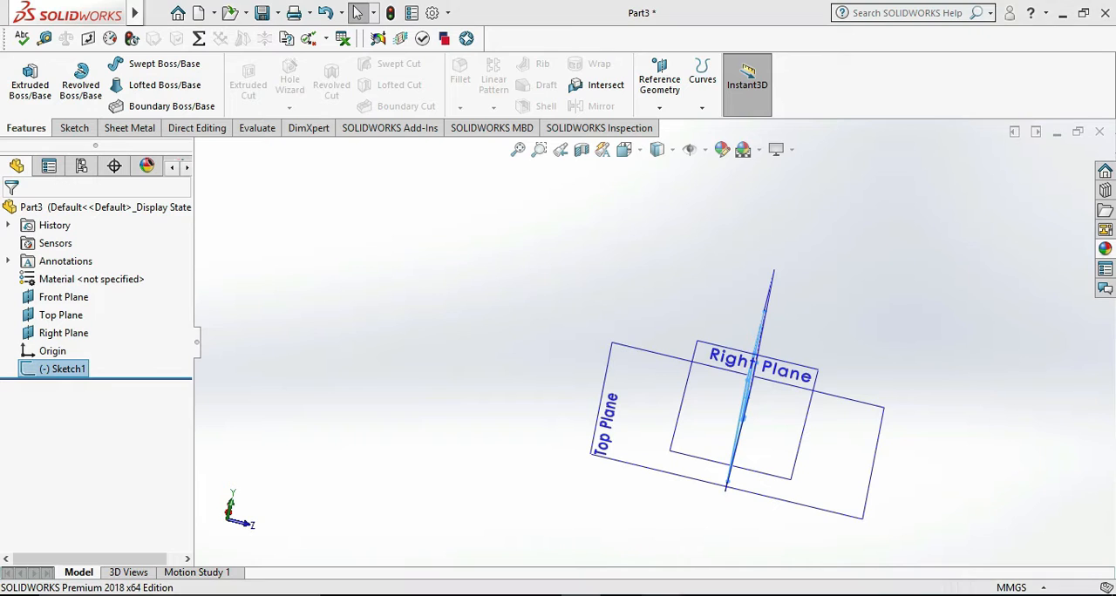
{"action": "key", "text": "alt+Tab"}
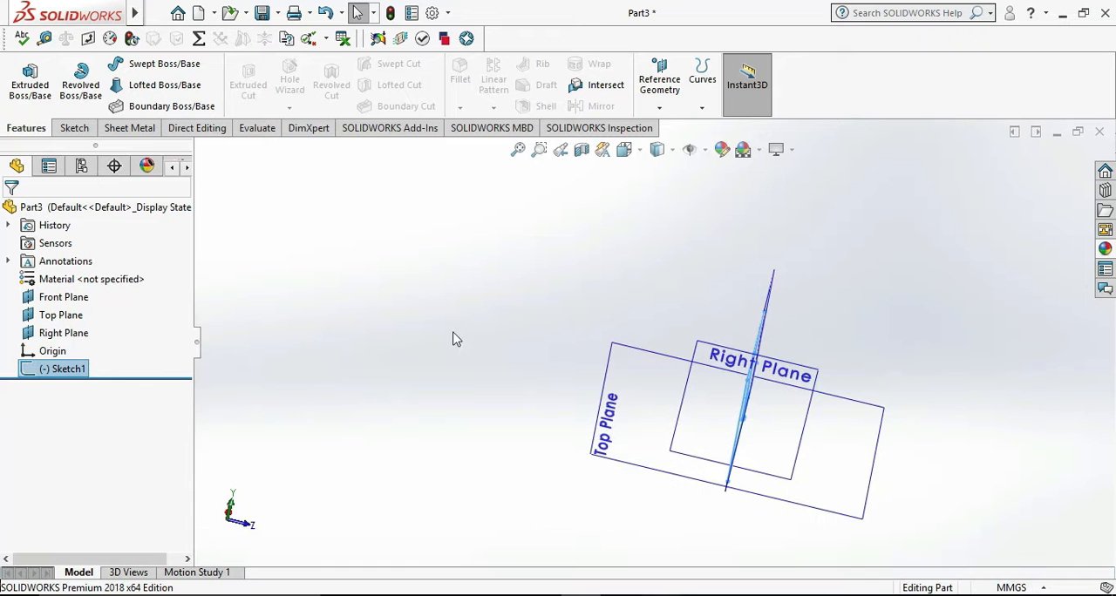
{"action": "left_click", "coordinate": [30, 77]}
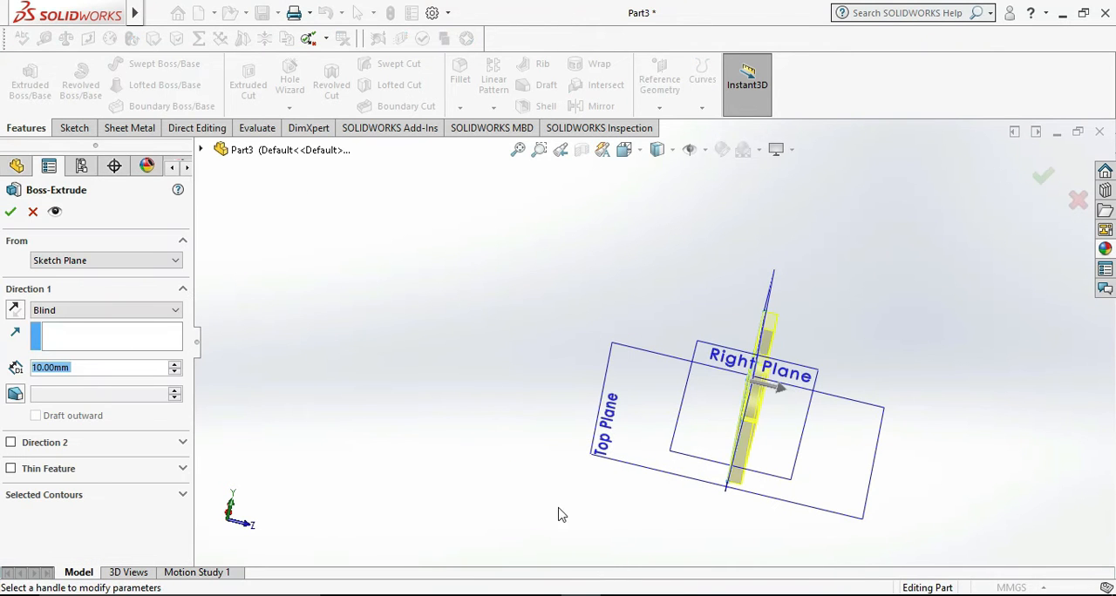
{"action": "left_click", "coordinate": [175, 363]}
{"action": "left_click", "coordinate": [174, 364]}
{"action": "left_click", "coordinate": [175, 364]}
{"action": "left_click", "coordinate": [174, 363]}
{"action": "left_click", "coordinate": [174, 364]}
{"action": "left_click", "coordinate": [174, 363]}
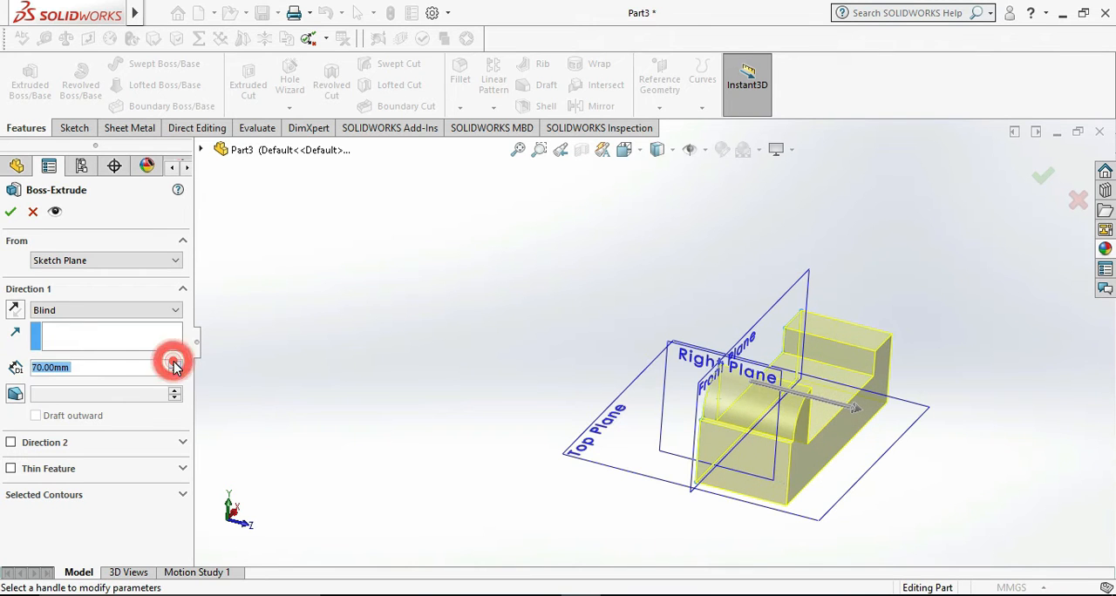
{"action": "left_click", "coordinate": [10, 212]}
{"action": "left_click", "coordinate": [370, 389]}
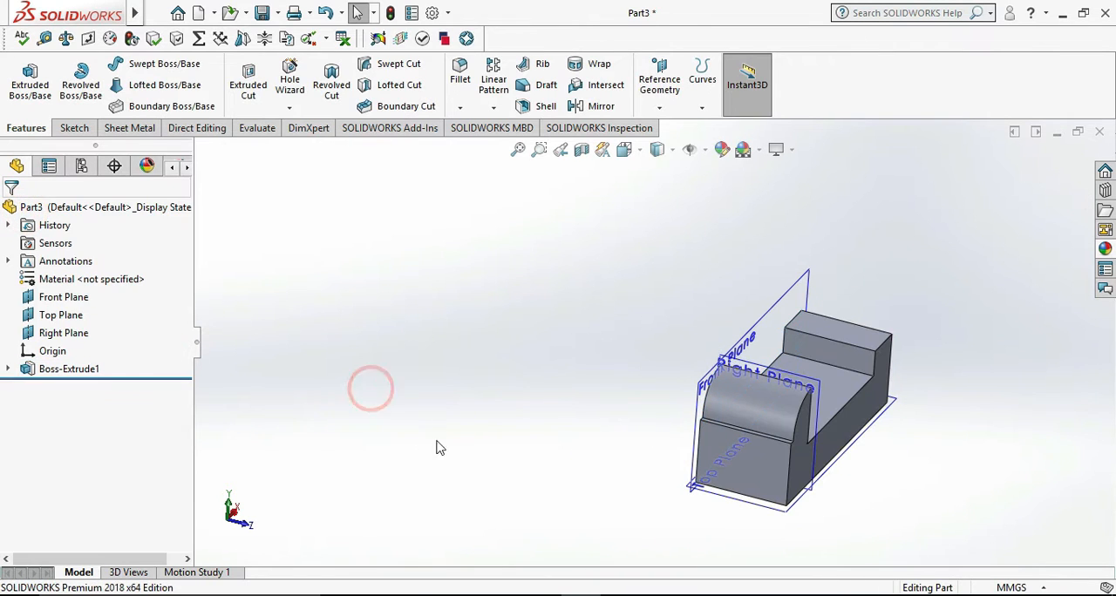
- Check the reference drawing, start a sketch on the flat end face below the rounded block and view it face-on
{"action": "middle_click_drag", "start_coordinate": [666, 507], "coordinate": [645, 509]}
{"action": "left_click", "coordinate": [666, 594]}
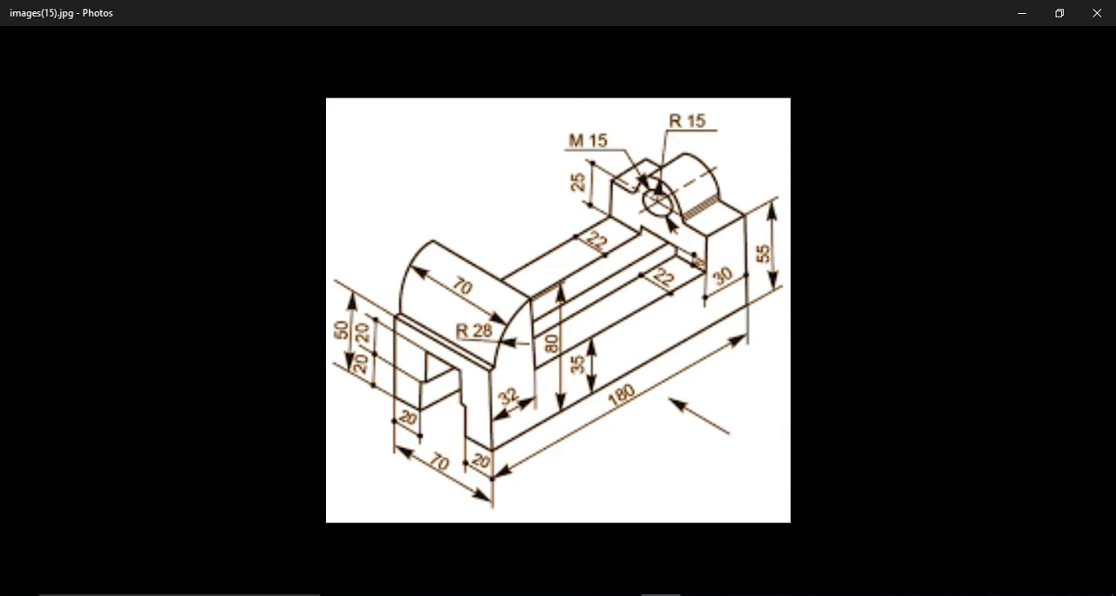
{"action": "key", "text": "alt+Tab"}
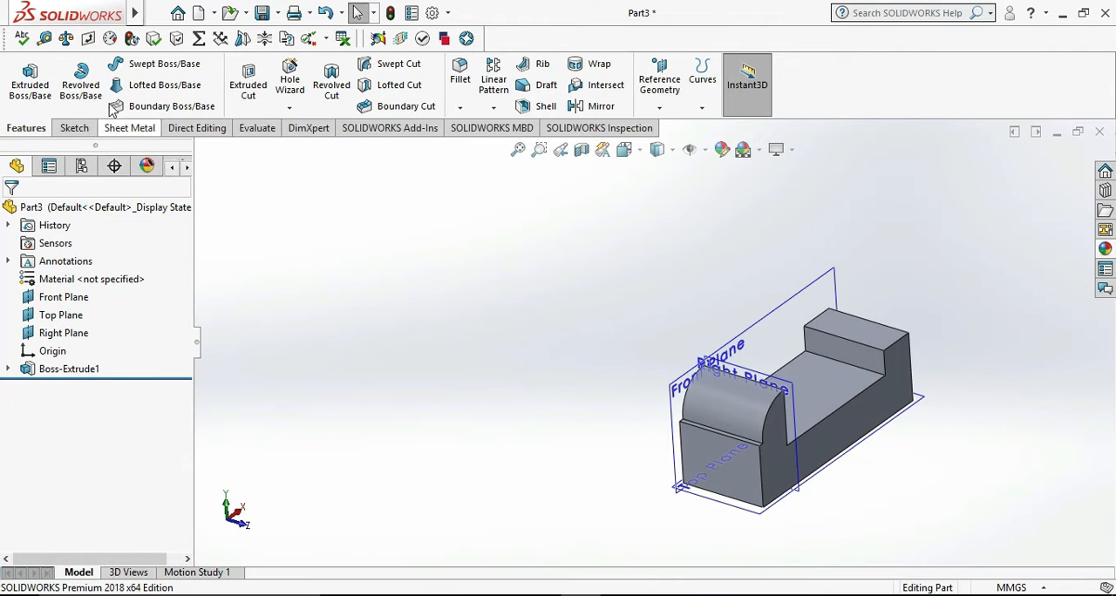
{"action": "left_click", "coordinate": [737, 478]}
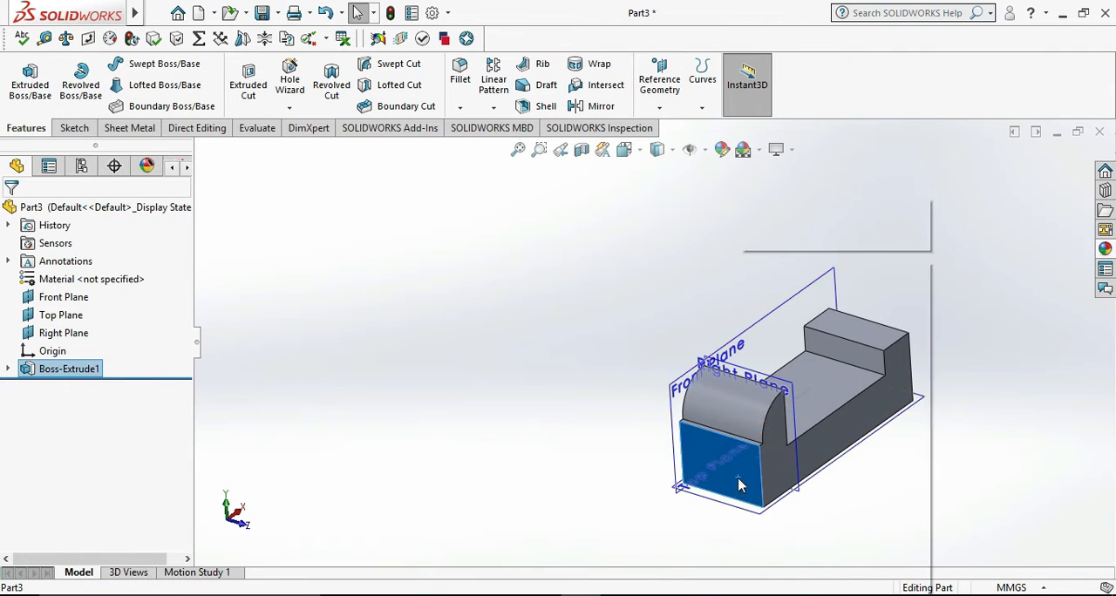
{"action": "right_click", "coordinate": [738, 477]}
{"action": "left_click", "coordinate": [784, 230]}
{"action": "left_click", "coordinate": [958, 502]}
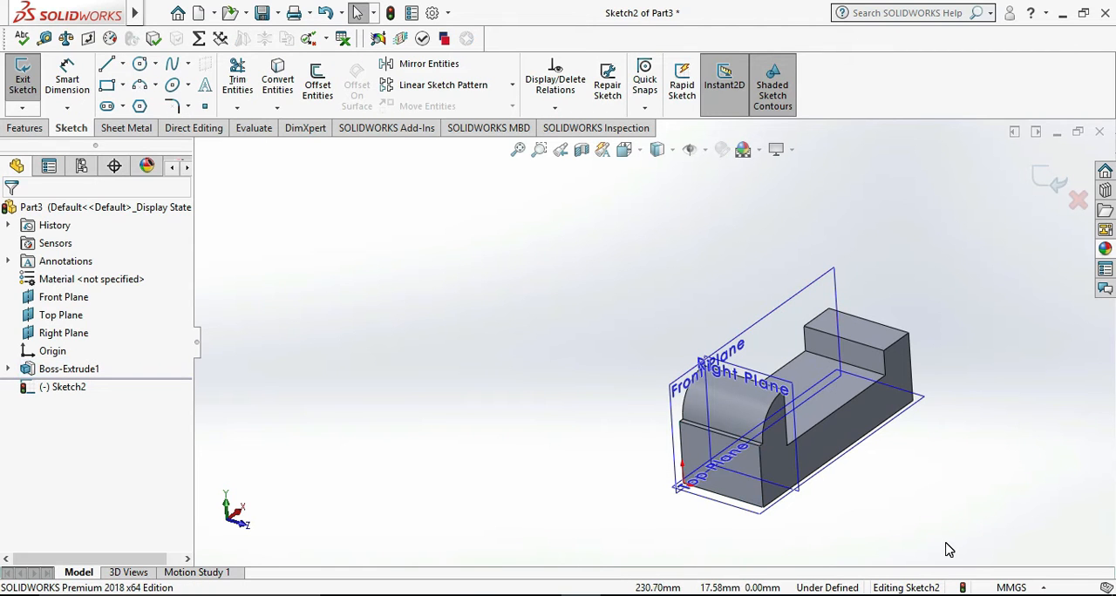
{"action": "key", "text": "ctrl+8"}
{"action": "left_click", "coordinate": [949, 451]}
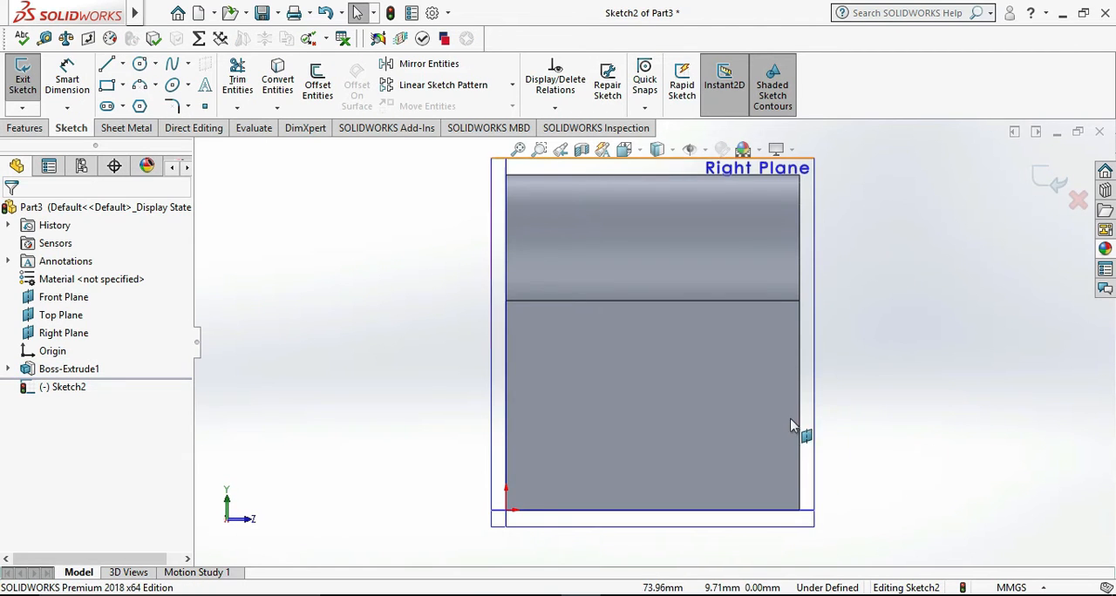
{"action": "scroll", "coordinate": [782, 375], "scroll_direction": "up", "scroll_amount": 2}
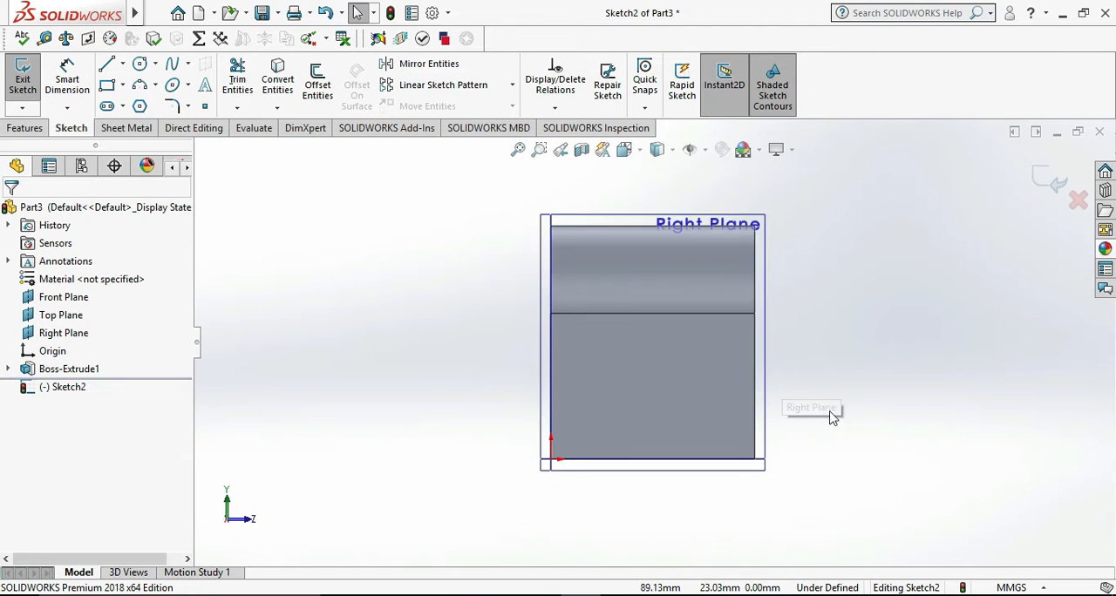
- Sketch a horizontal line about 18 mm long on the end face's bottom edge and select it
{"action": "left_click", "coordinate": [109, 72]}
{"action": "scroll", "coordinate": [589, 455], "scroll_direction": "down", "scroll_amount": 2}
{"action": "left_click", "coordinate": [657, 459]}
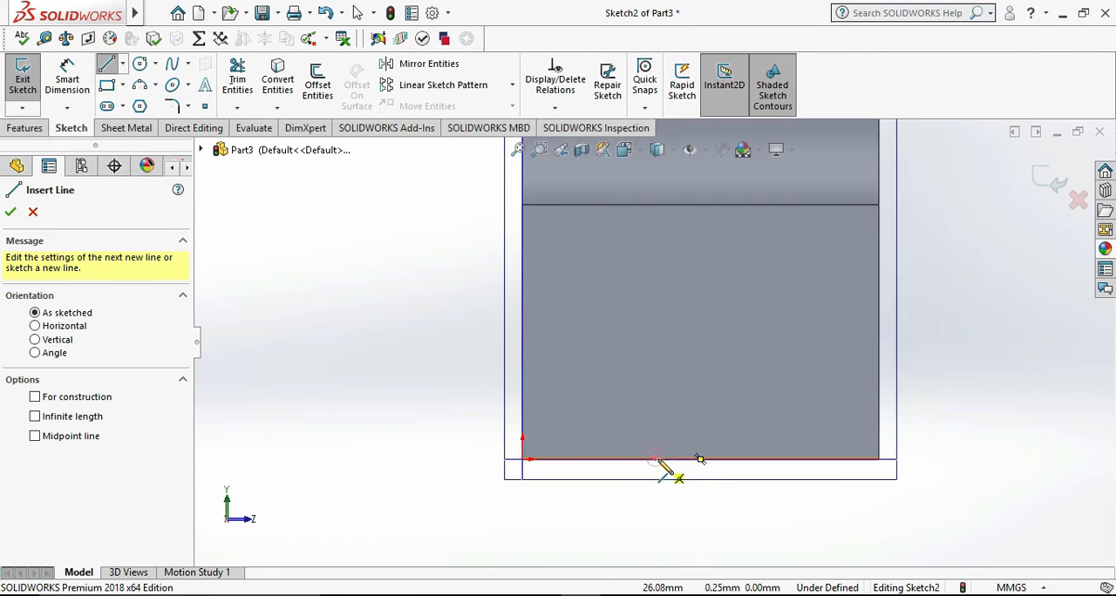
{"action": "left_click", "coordinate": [749, 459]}
{"action": "key", "text": "Escape"}
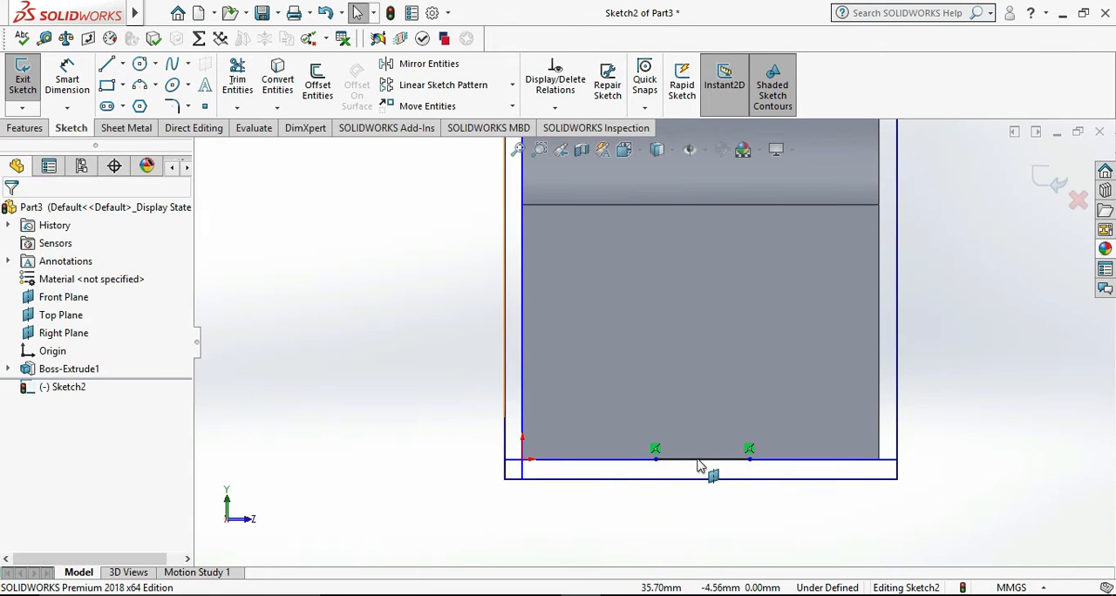
{"action": "left_click", "coordinate": [705, 460]}
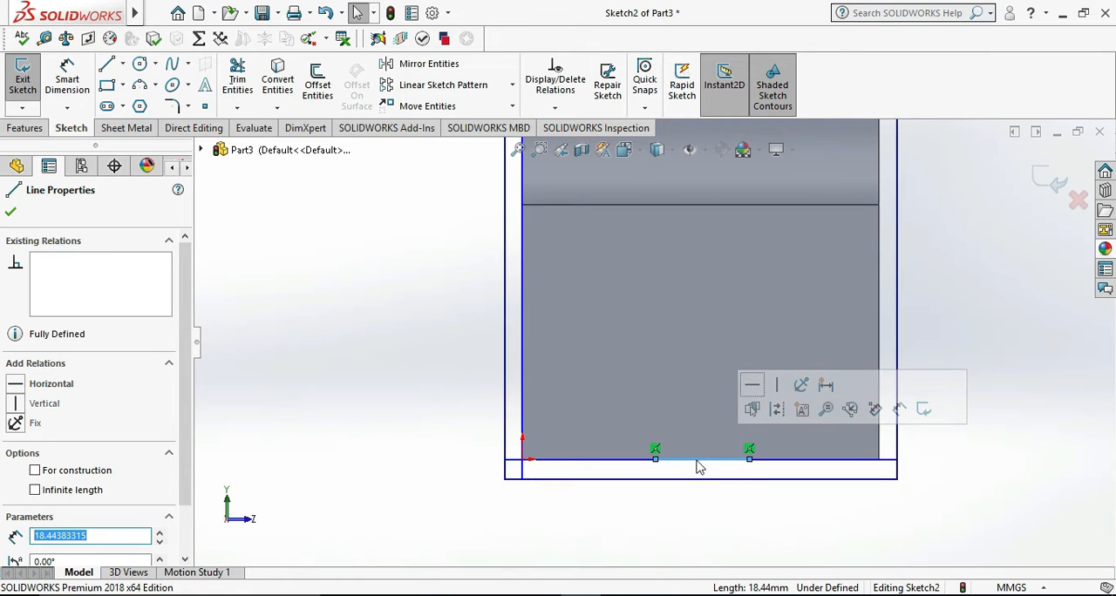
- Delete the coincident relations at both ends of the short line and move it about 6 mm above the face's bottom edge
{"action": "left_click", "coordinate": [700, 460]}
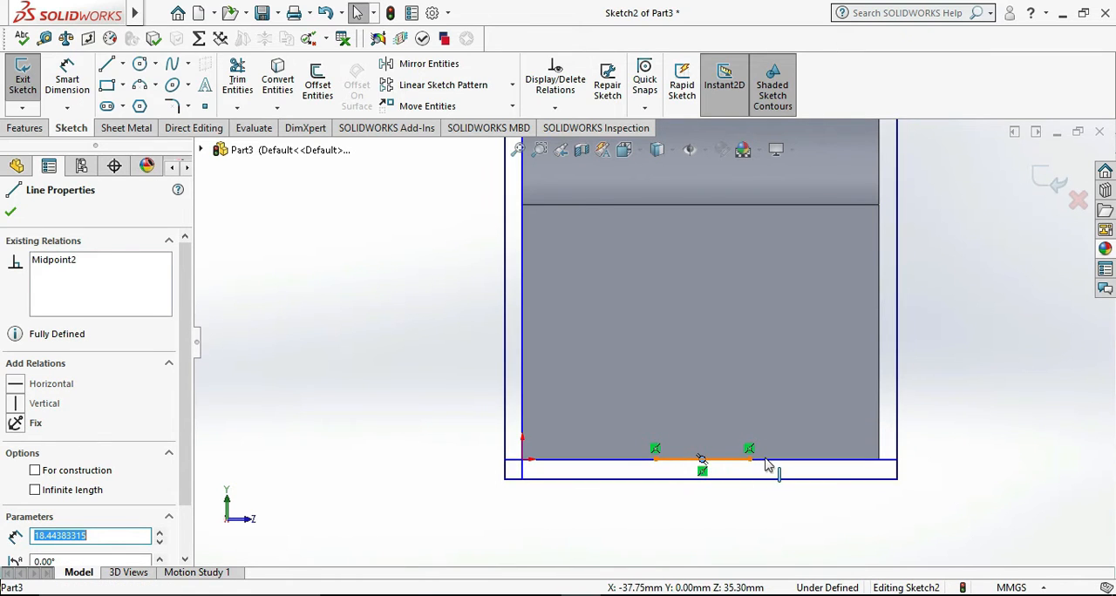
{"action": "left_click", "coordinate": [720, 485]}
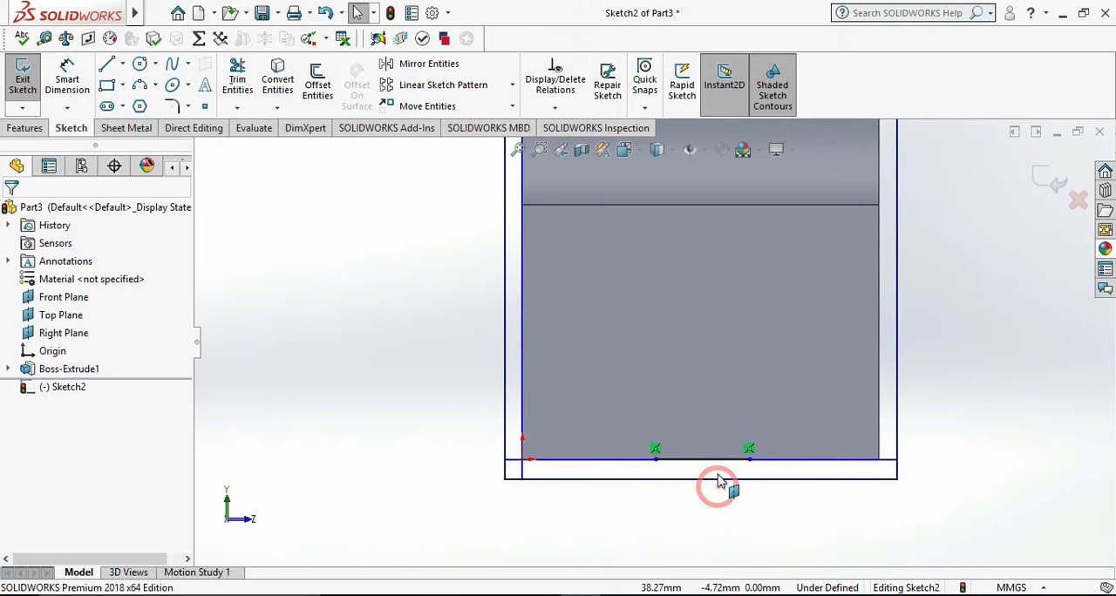
{"action": "left_click", "coordinate": [747, 449]}
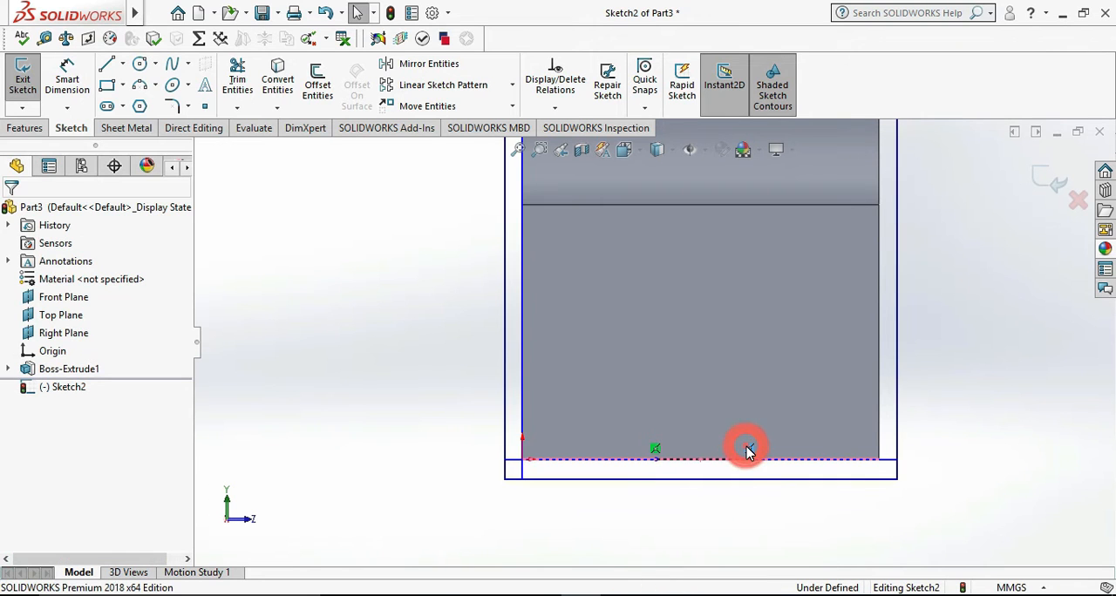
{"action": "left_click", "coordinate": [657, 450]}
{"action": "key", "text": "Delete"}
{"action": "left_click_drag", "start_coordinate": [689, 460], "coordinate": [689, 430]}
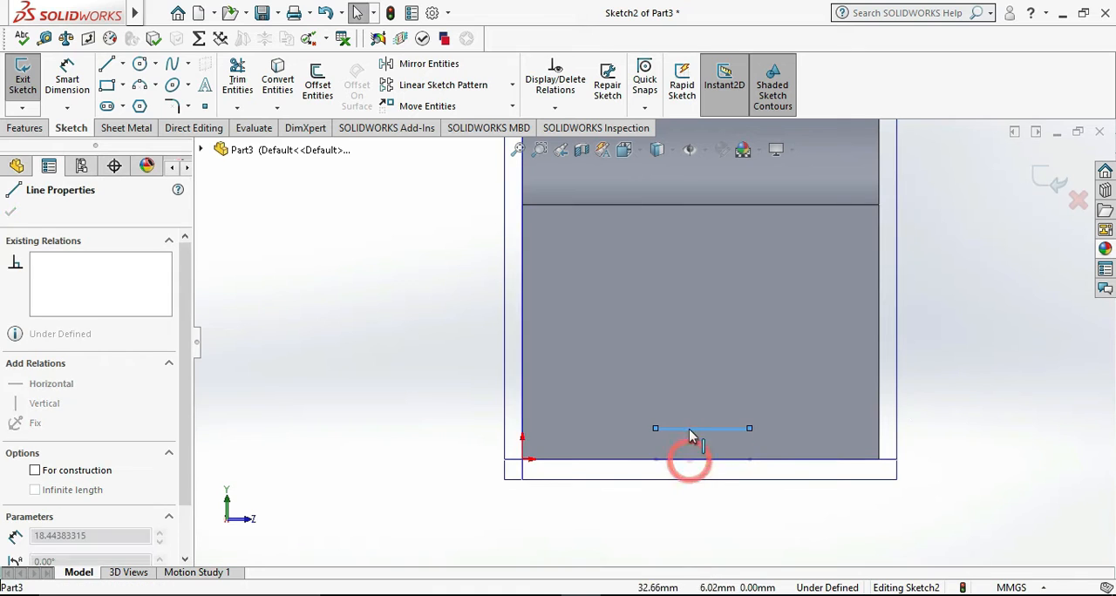
{"action": "left_click", "coordinate": [709, 498]}
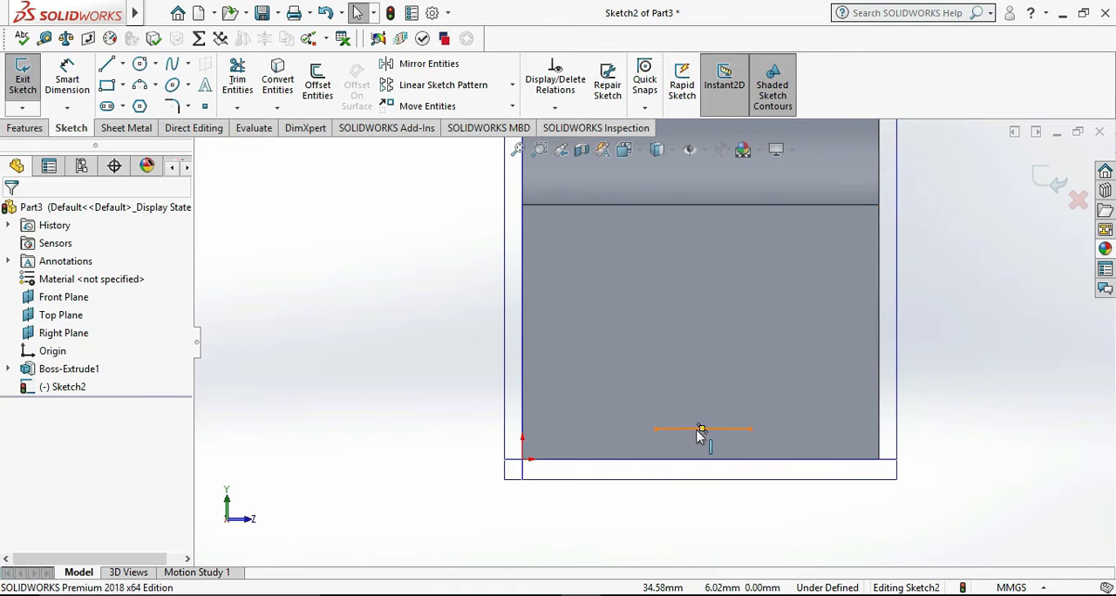
- Add vertical and horizontal relations between the short line's midpoint and the midpoint of the end face's bottom edge
{"action": "left_click", "coordinate": [702, 429]}
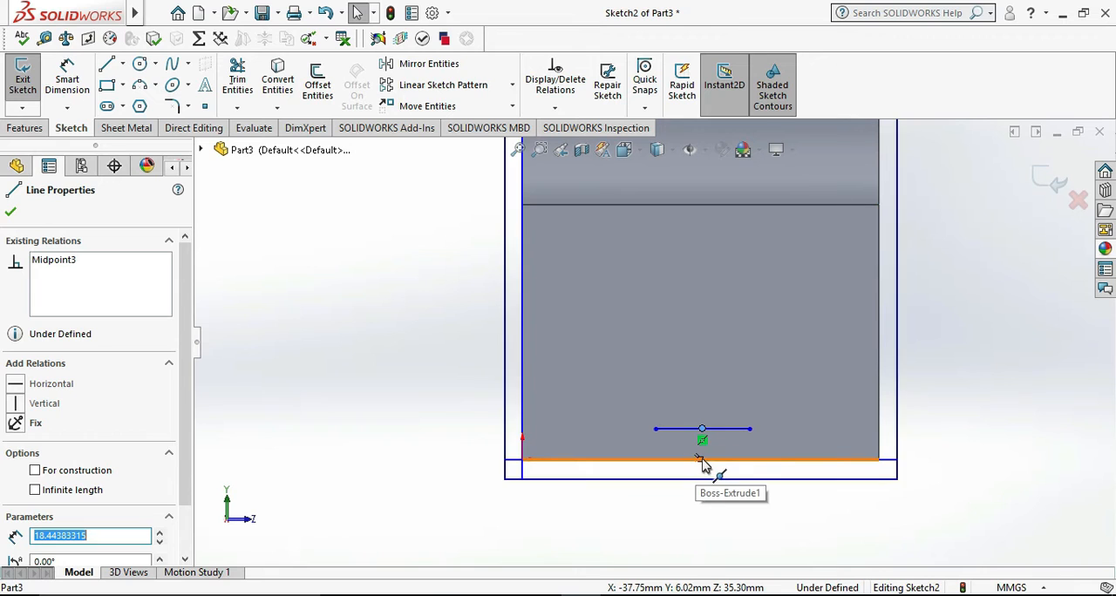
{"action": "left_click", "coordinate": [702, 460], "text": "ctrl"}
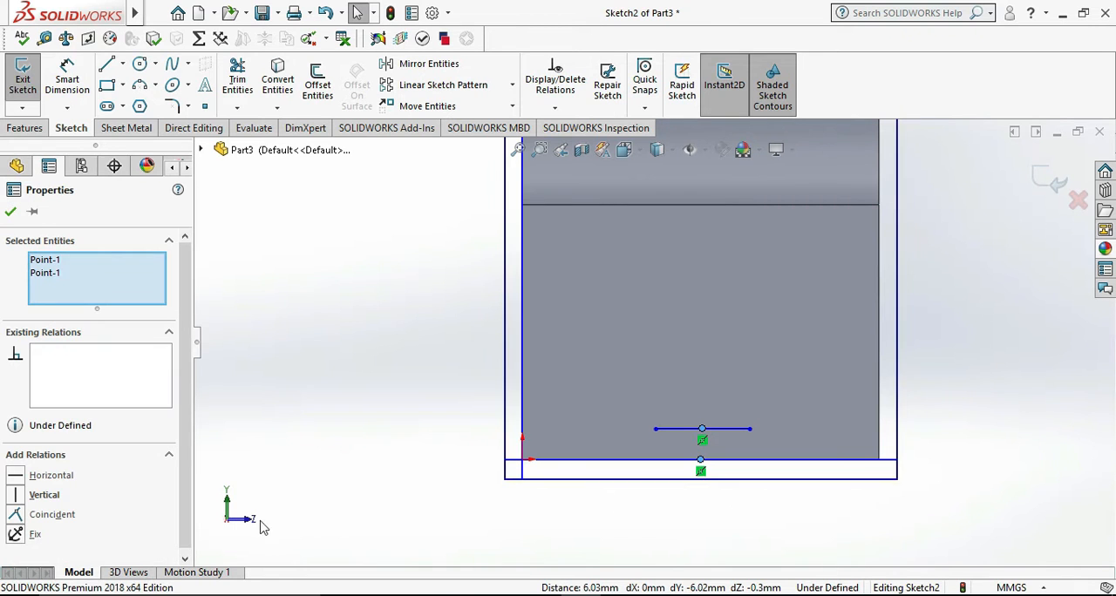
{"action": "left_click", "coordinate": [48, 495]}
{"action": "left_click", "coordinate": [52, 474]}
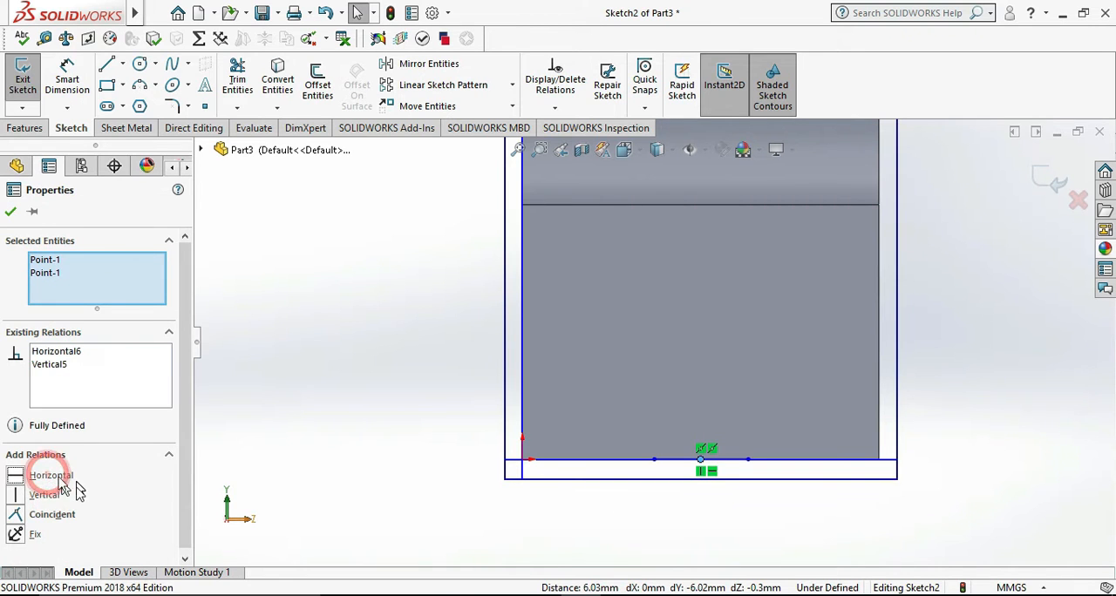
{"action": "left_click", "coordinate": [11, 211]}
- Dimension the distance from the line's right endpoint to the face's right edge and set it to 20 mm
{"action": "left_click", "coordinate": [67, 78]}
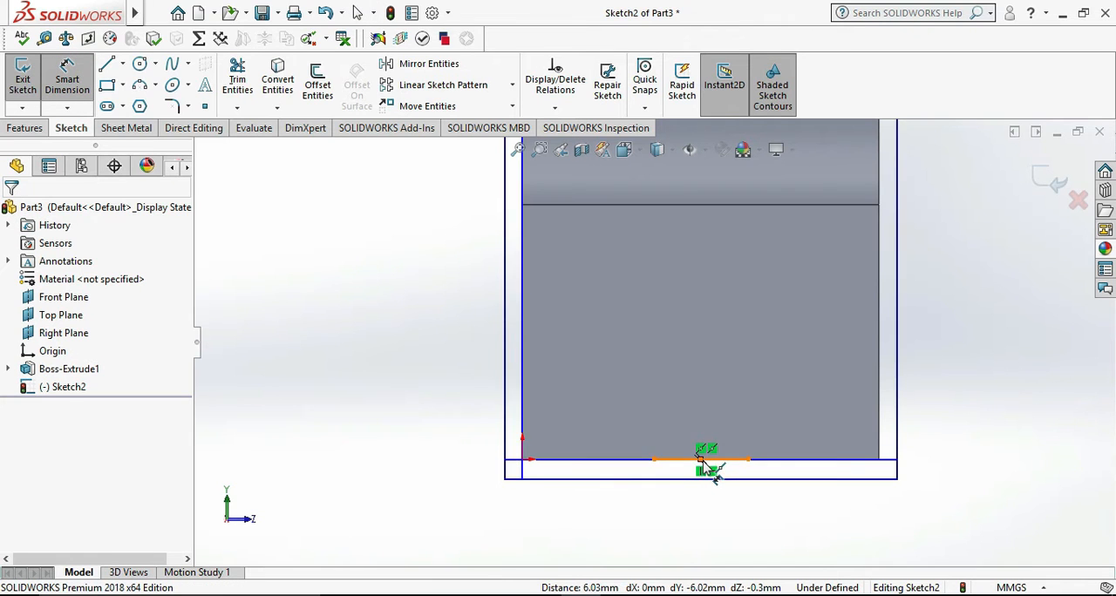
{"action": "left_click", "coordinate": [748, 460]}
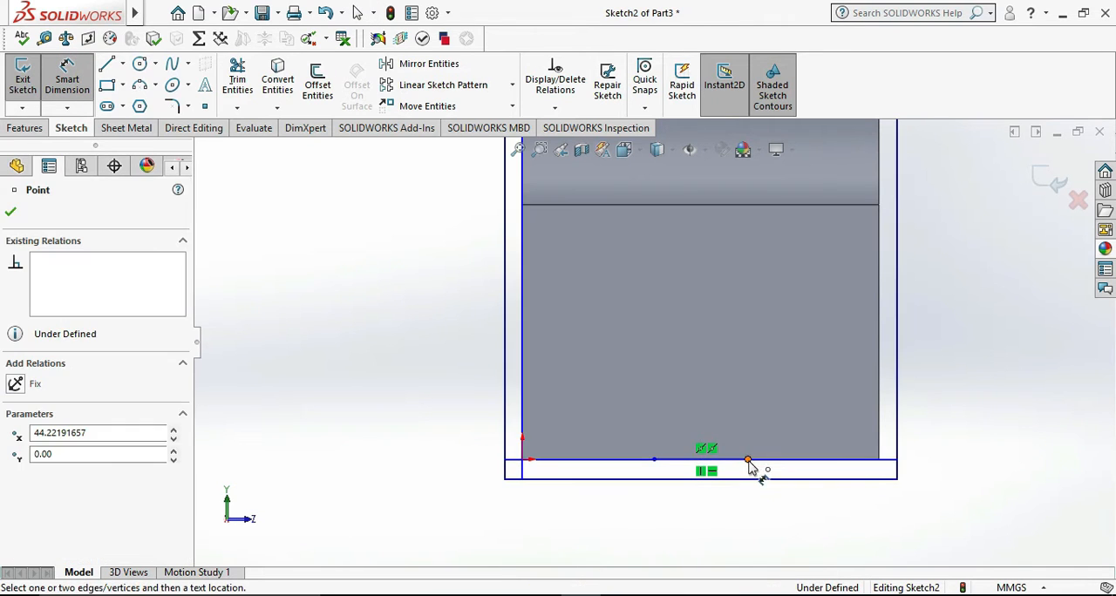
{"action": "left_click", "coordinate": [879, 462]}
{"action": "left_click", "coordinate": [845, 512]}
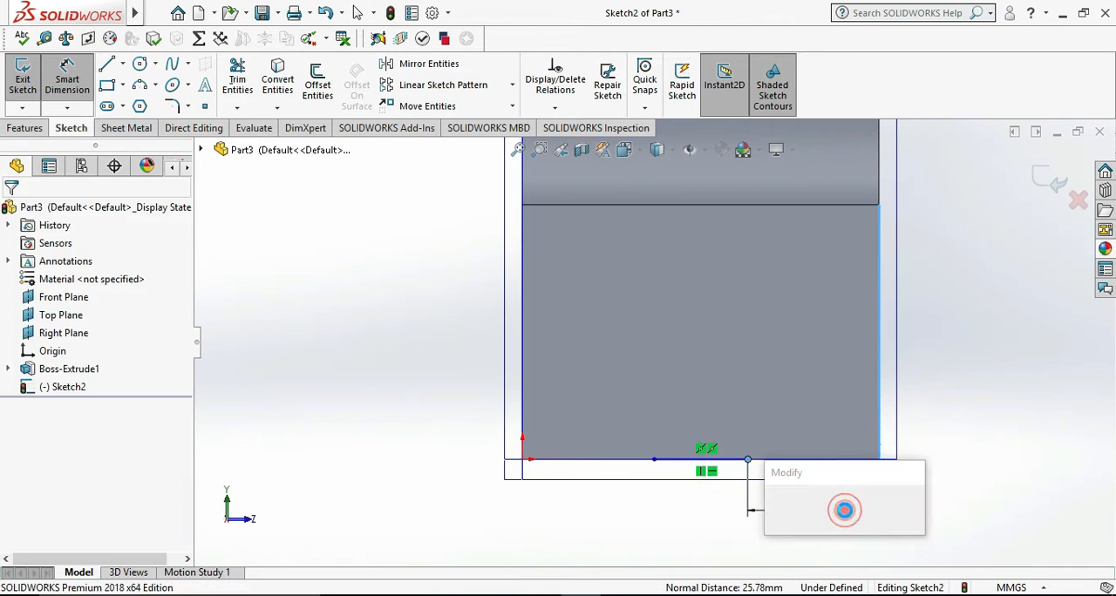
{"action": "type", "text": "20"}
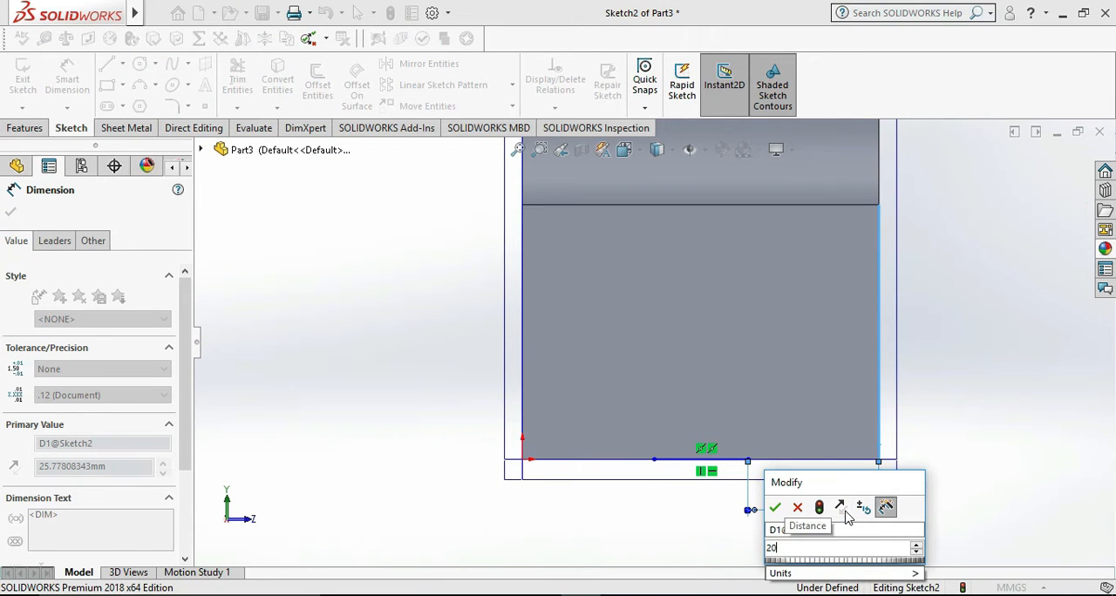
{"action": "key", "text": "Return"}
{"action": "left_click", "coordinate": [921, 505]}
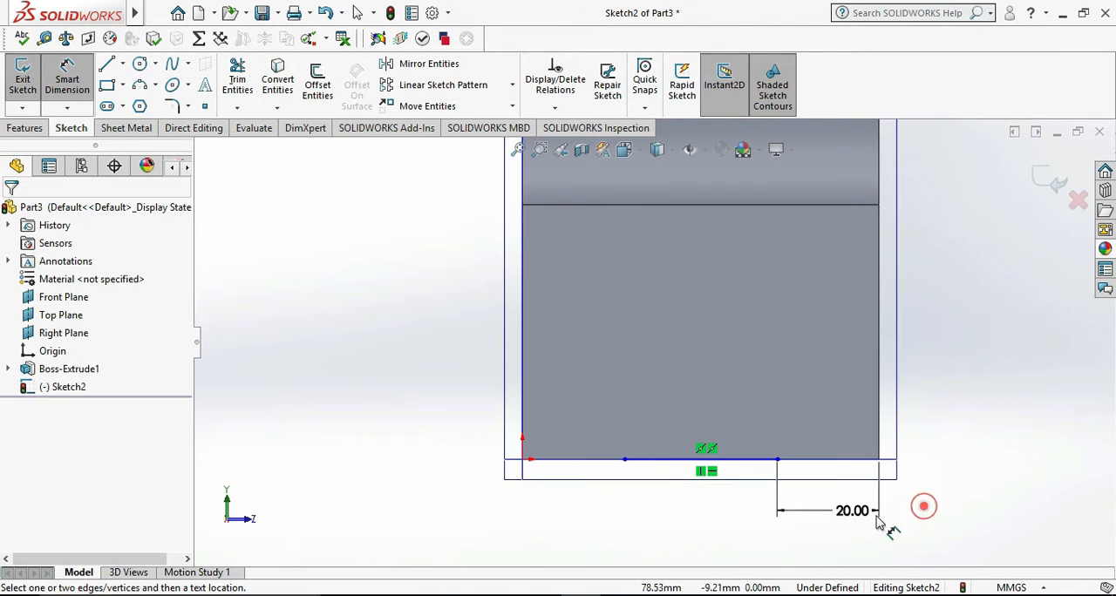
{"action": "left_click", "coordinate": [624, 460]}
{"action": "left_click", "coordinate": [524, 412]}
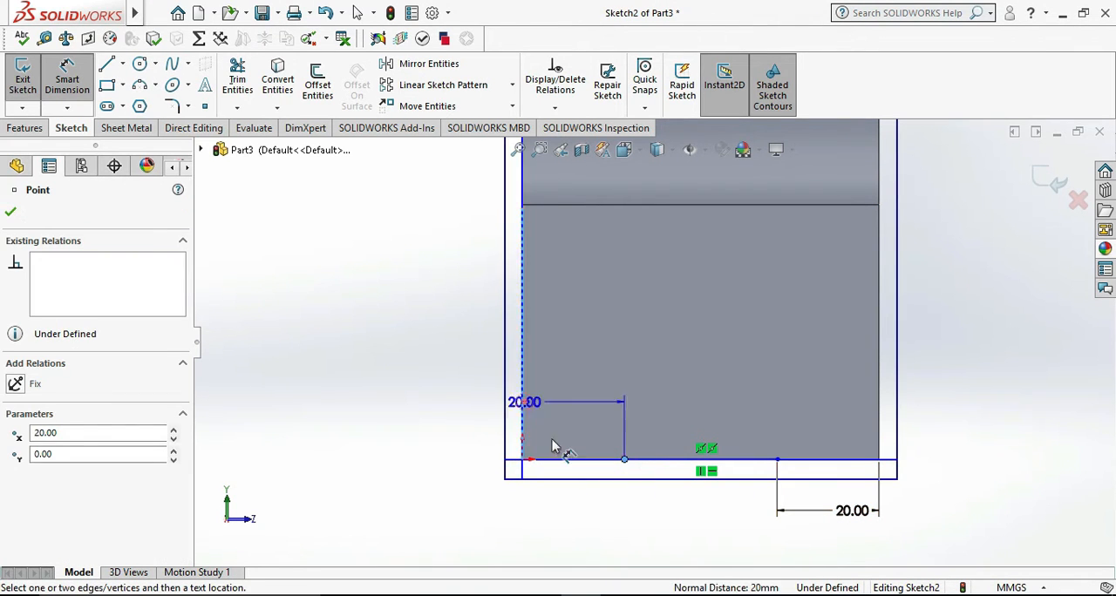
{"action": "left_click", "coordinate": [584, 504]}
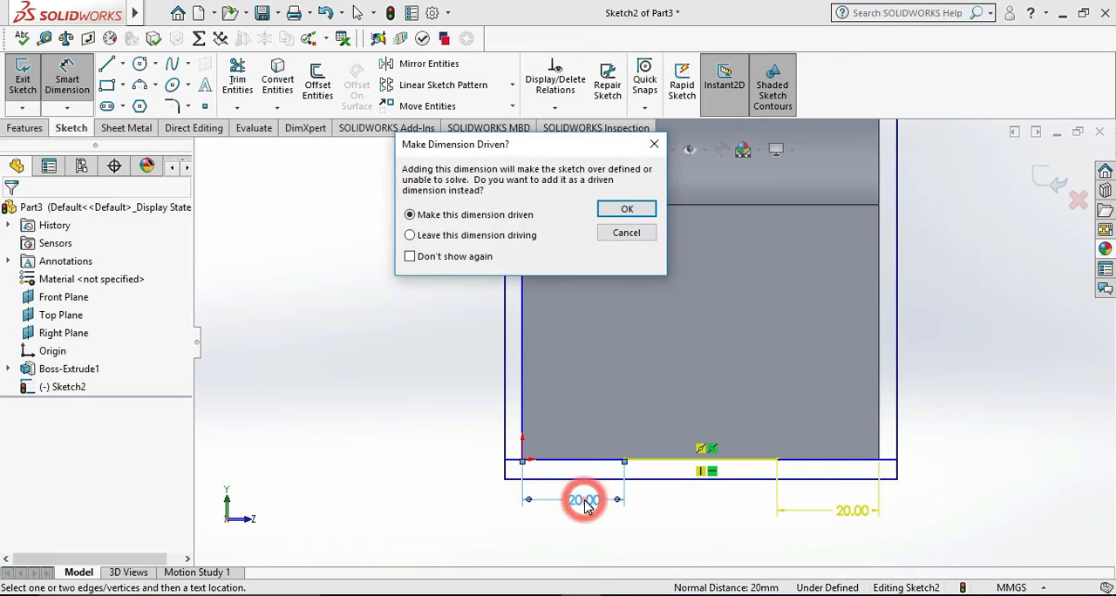
{"action": "left_click", "coordinate": [653, 144]}
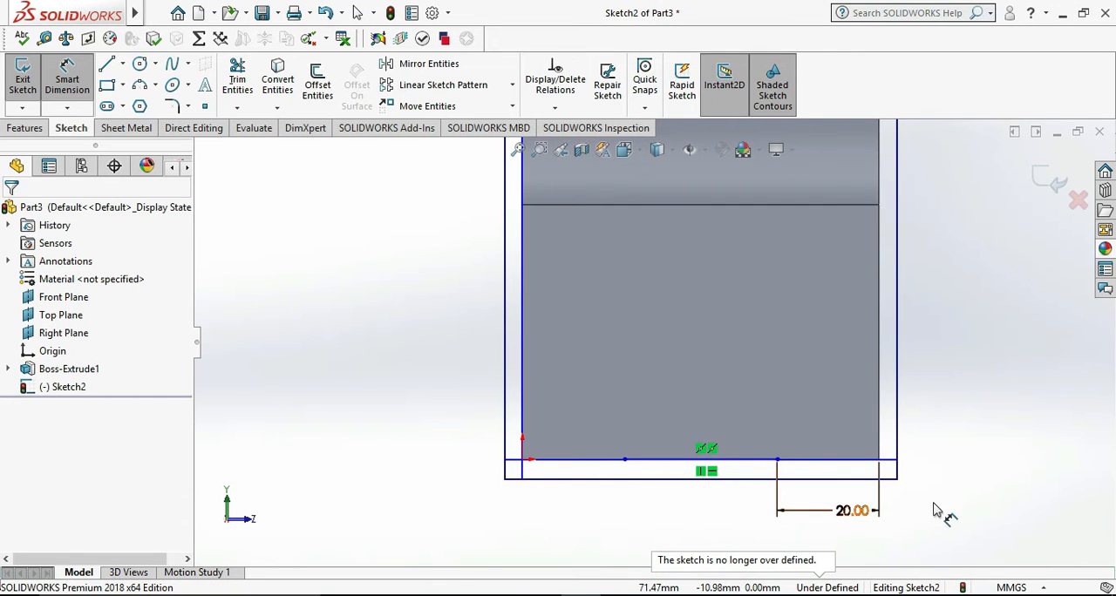
- Dimension the length of the centred line on the face's bottom edge and accept the value
{"action": "middle_click_drag", "start_coordinate": [627, 466], "coordinate": [678, 426]}
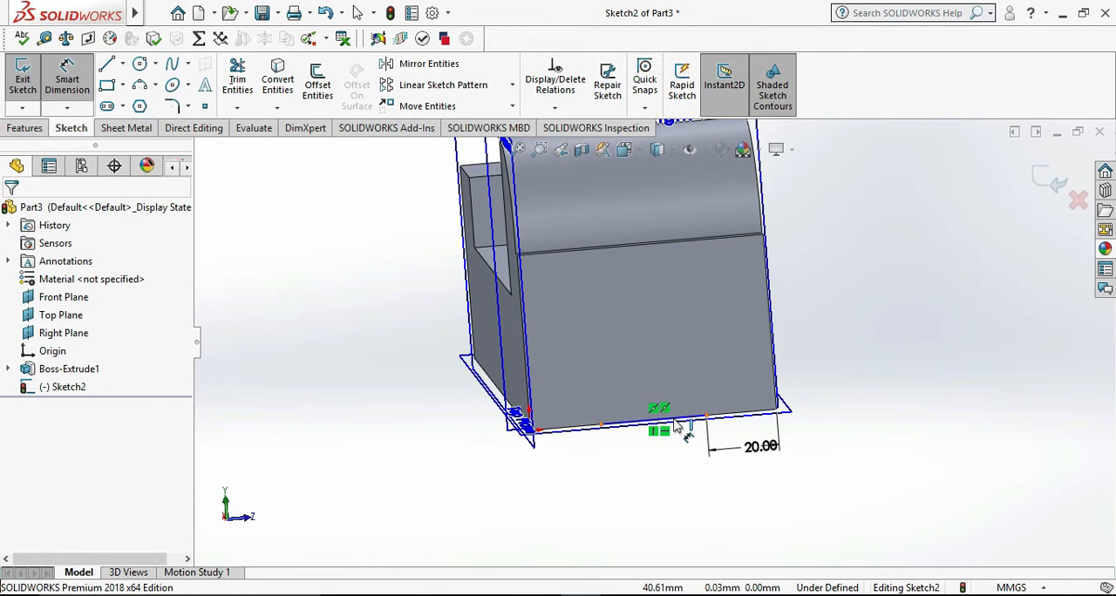
{"action": "left_click", "coordinate": [678, 426]}
{"action": "left_click", "coordinate": [663, 452]}
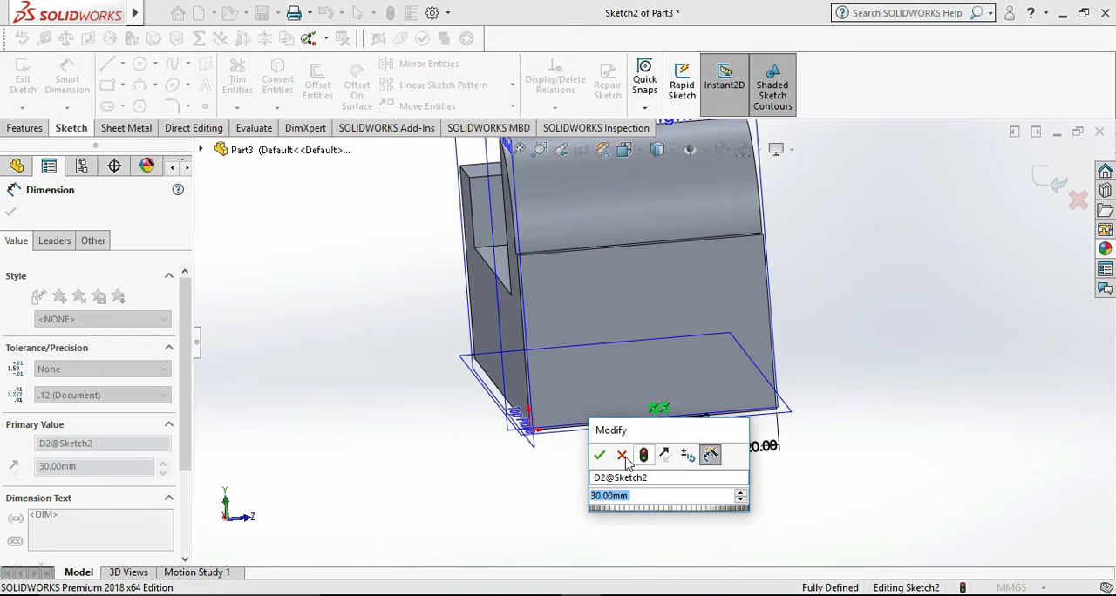
{"action": "left_click", "coordinate": [600, 457]}
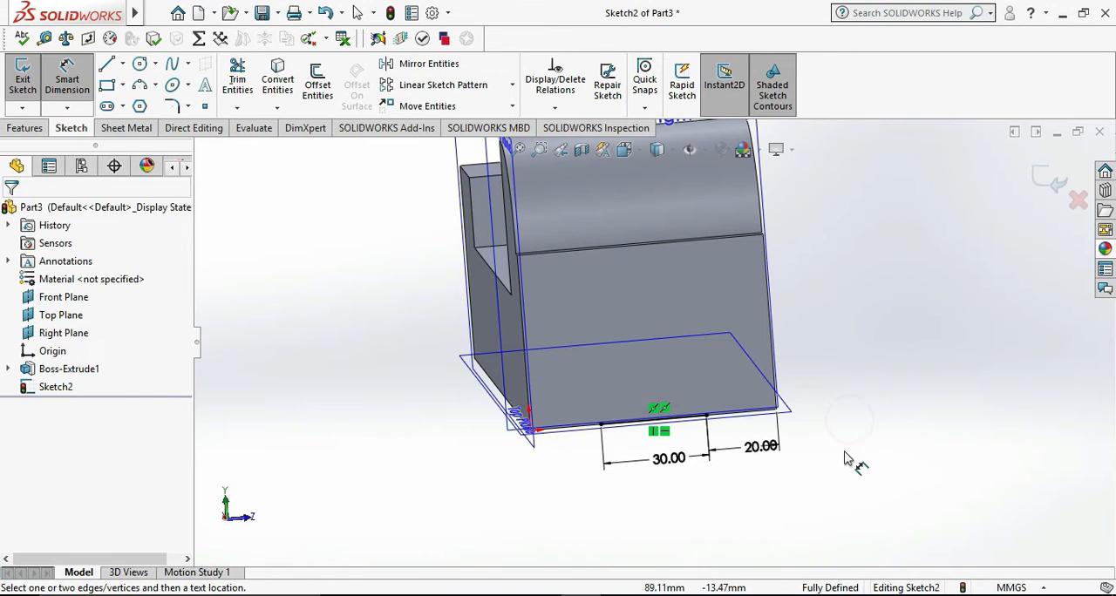
- Check the reference drawing and sketch a closed stepped outline above the bottom line, about 11 mm high below and 9 mm in its narrower upper section
{"action": "left_click", "coordinate": [661, 595]}
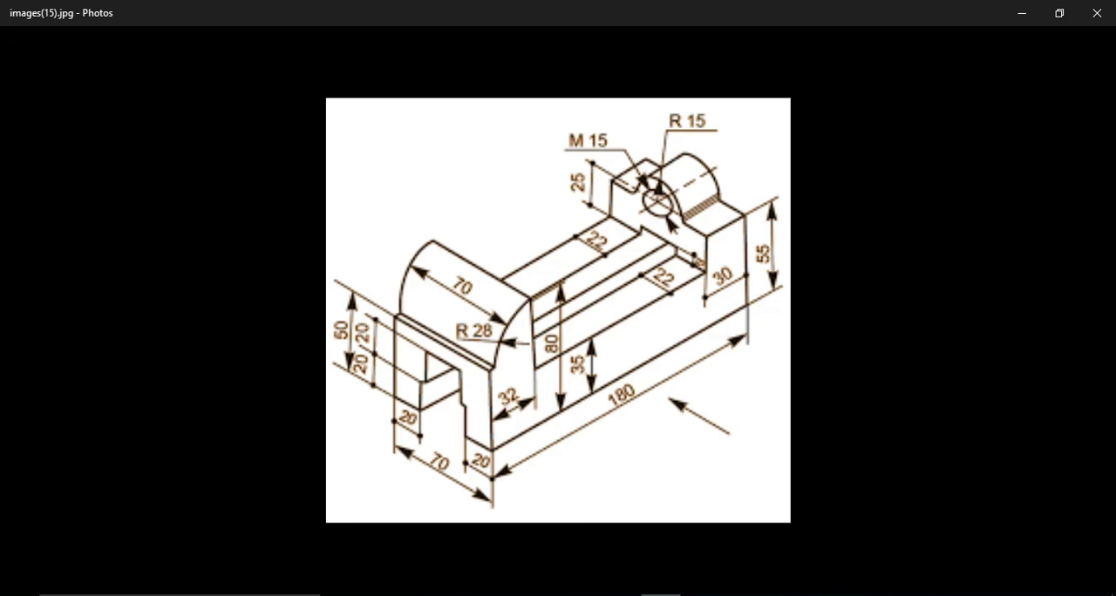
{"action": "left_click", "coordinate": [660, 595]}
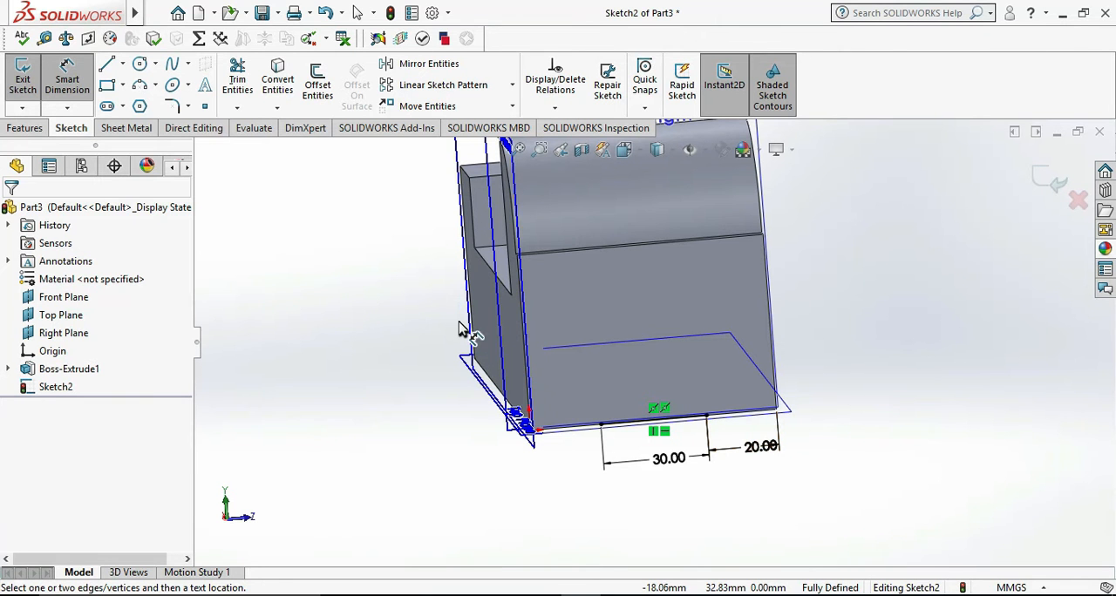
{"action": "key", "text": "ctrl+8"}
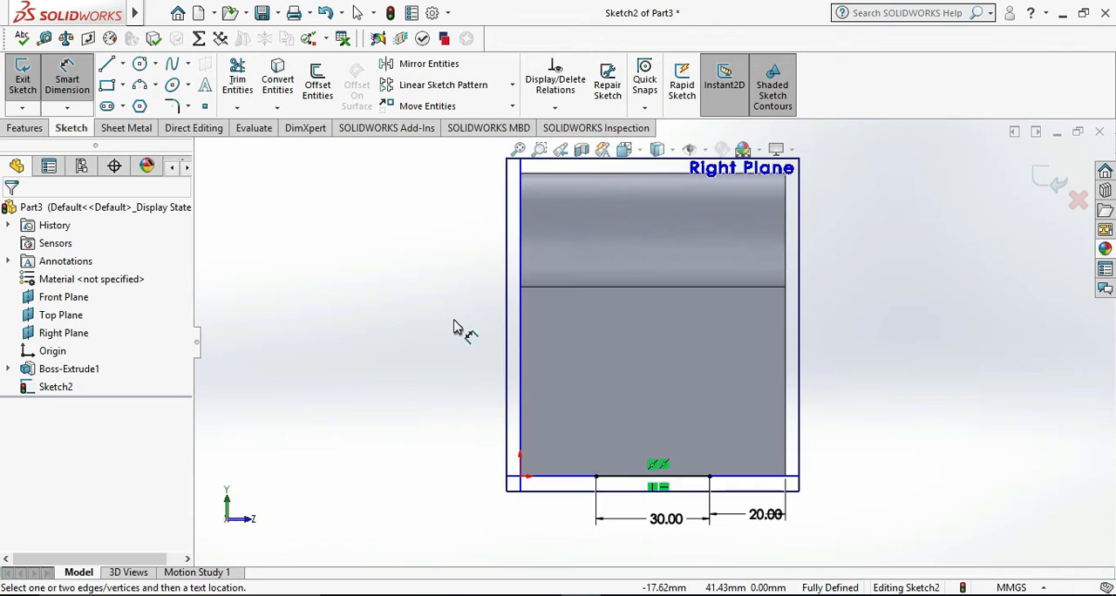
{"action": "left_click", "coordinate": [107, 66]}
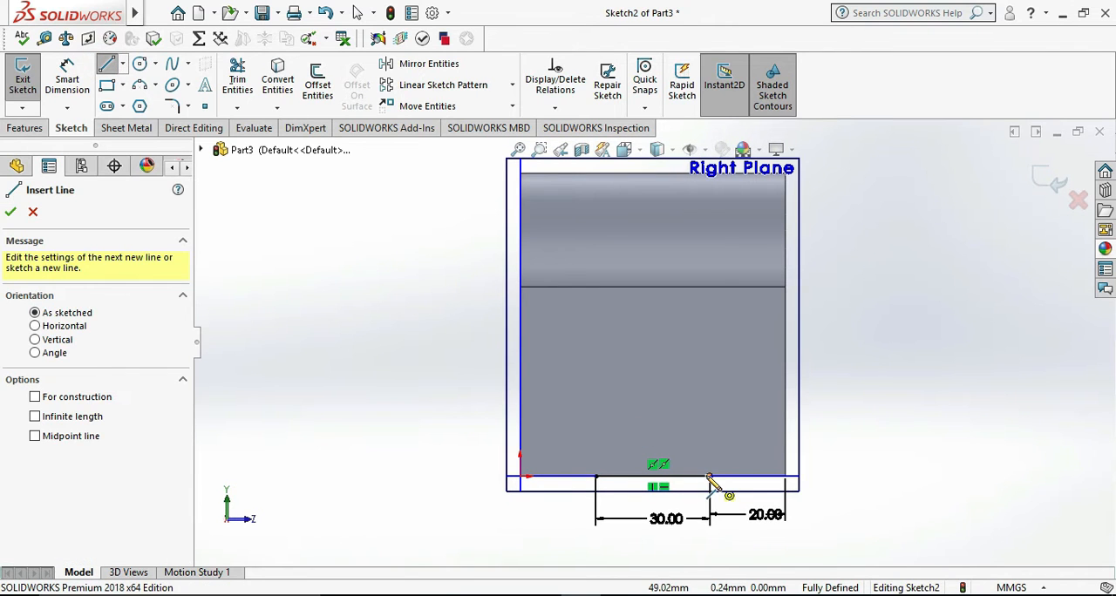
{"action": "left_click", "coordinate": [710, 478]}
{"action": "left_click", "coordinate": [708, 435]}
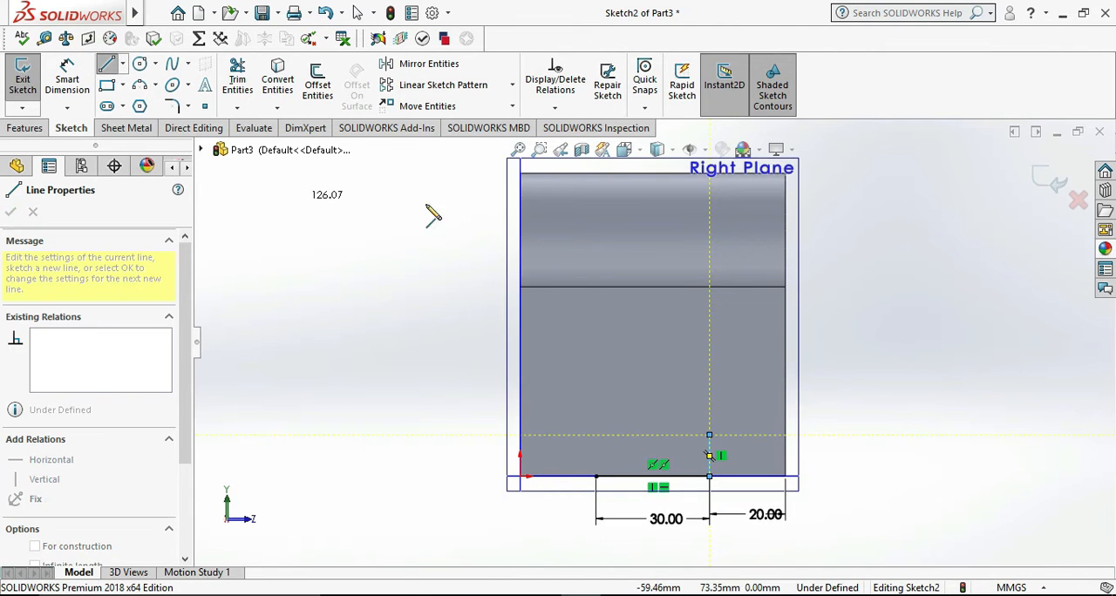
{"action": "left_click", "coordinate": [695, 435]}
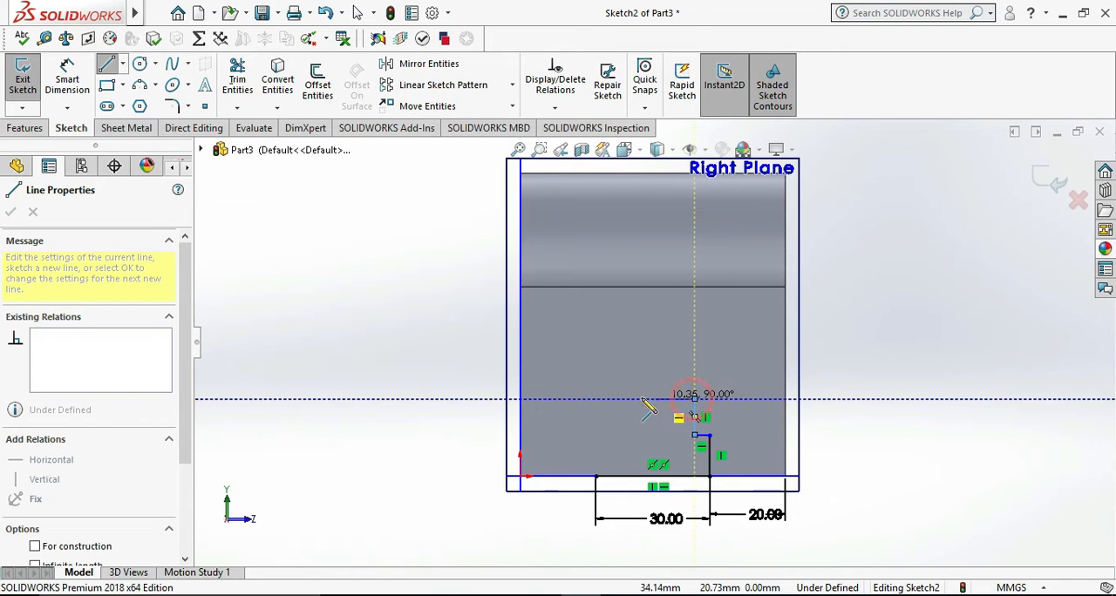
{"action": "left_click", "coordinate": [695, 399]}
{"action": "left_click", "coordinate": [634, 399]}
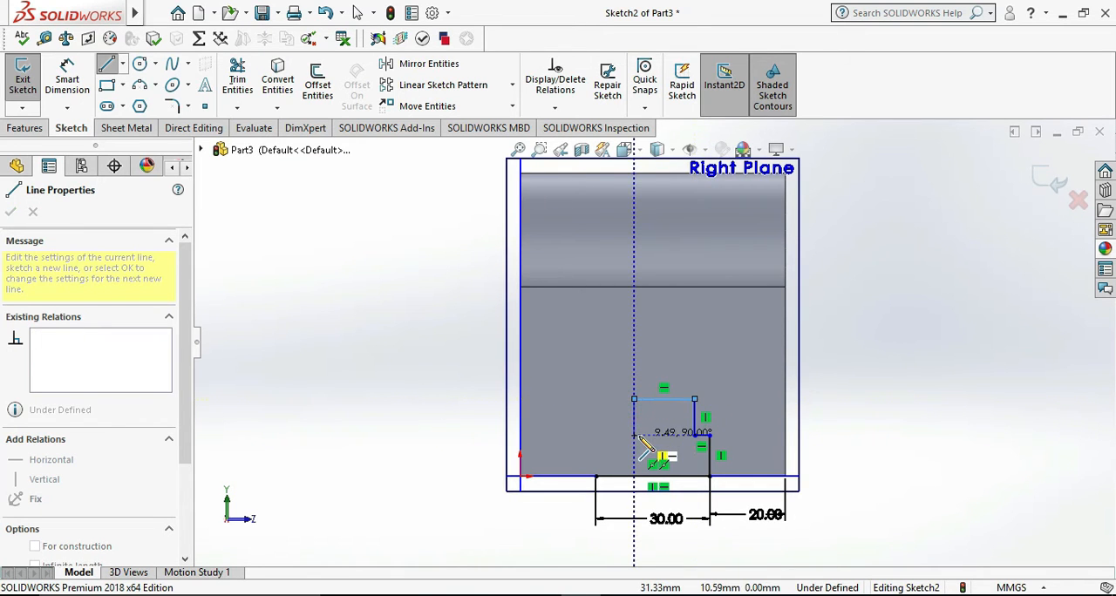
{"action": "left_click", "coordinate": [633, 435]}
{"action": "left_click", "coordinate": [596, 435]}
{"action": "left_click", "coordinate": [596, 476]}
{"action": "key", "text": "Escape"}
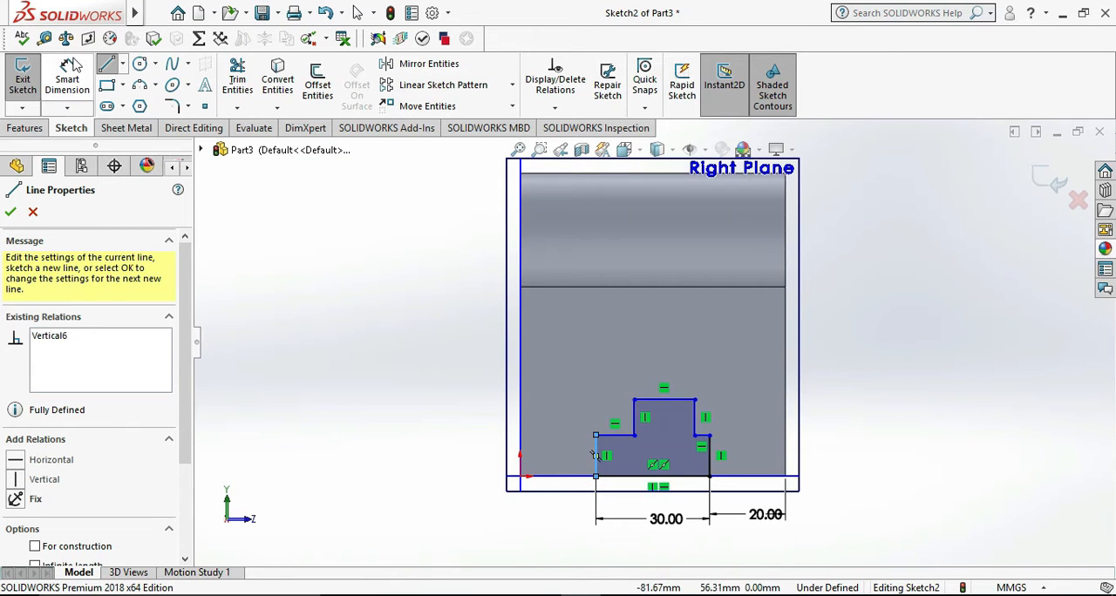
- Dimension the left side of the outline's wider lower section and set its height to 20 mm
{"action": "left_click", "coordinate": [594, 455]}
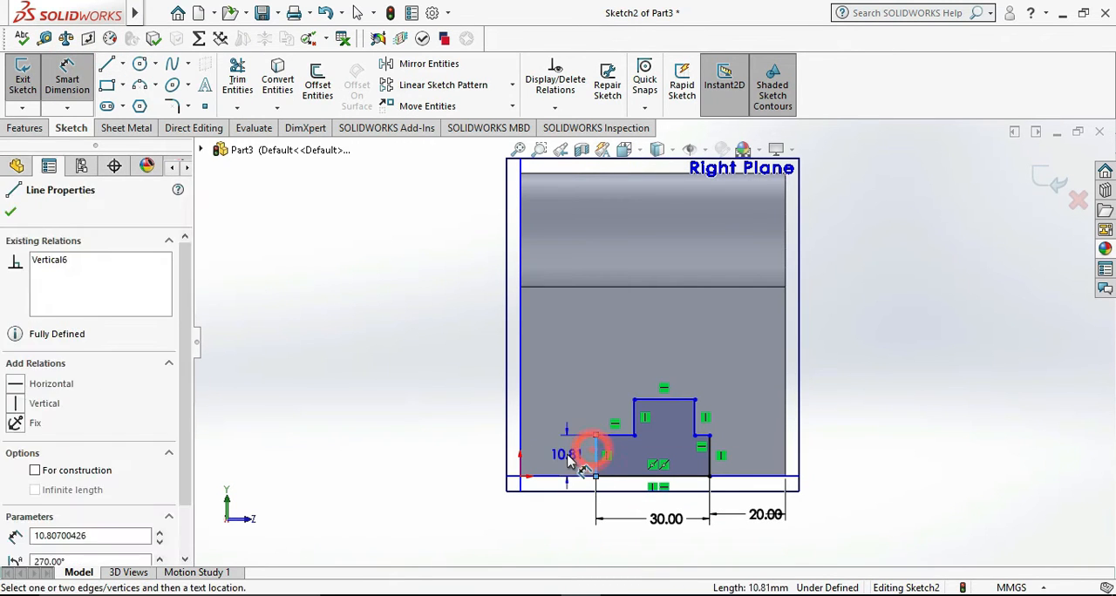
{"action": "left_click", "coordinate": [566, 452]}
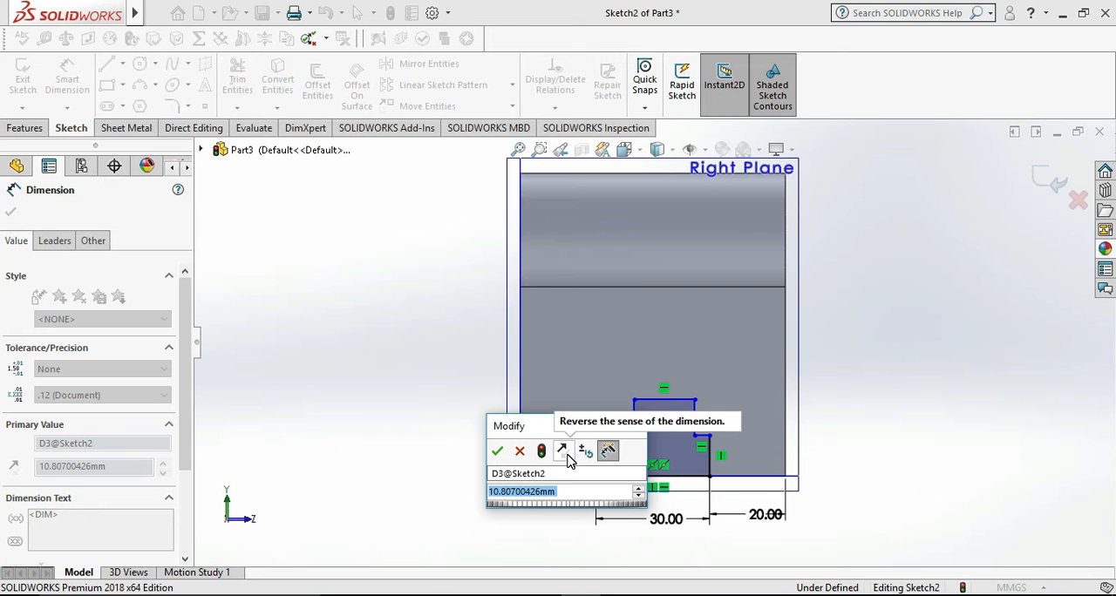
{"action": "type", "text": "20"}
{"action": "key", "text": "Return"}
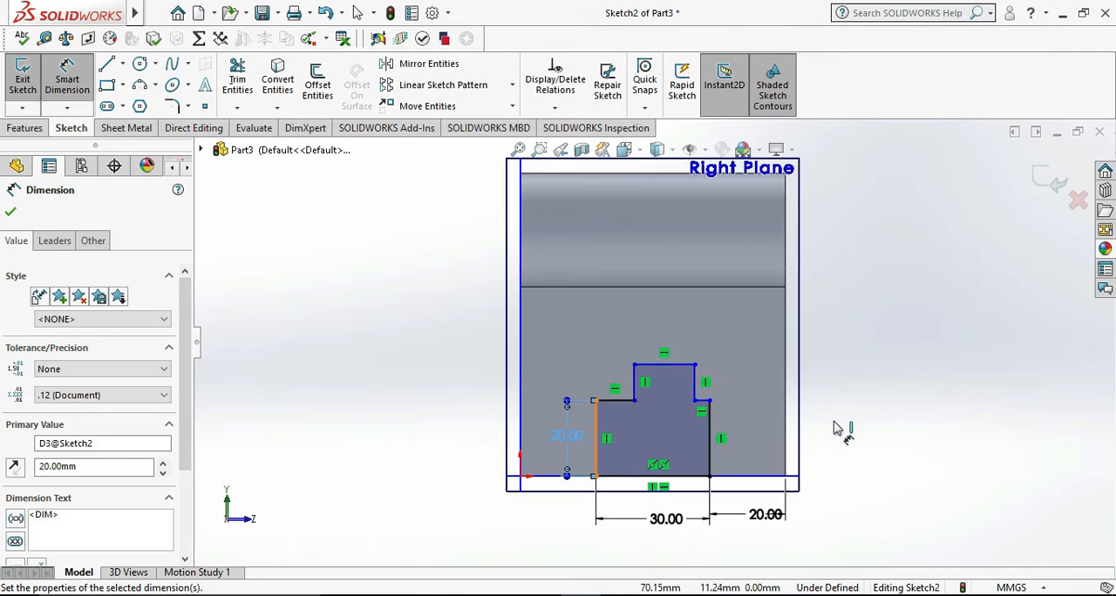
{"action": "left_click", "coordinate": [834, 426]}
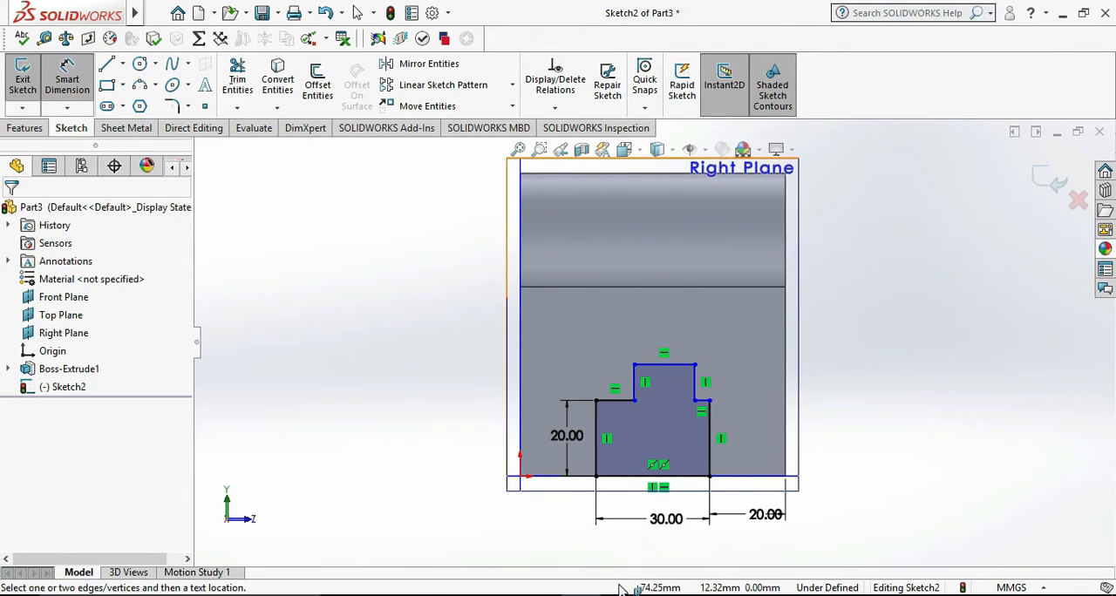
- Check the reference drawing and dimension the left side of the outline's narrower upper section, setting its height to 20 mm
{"action": "left_click", "coordinate": [660, 595]}
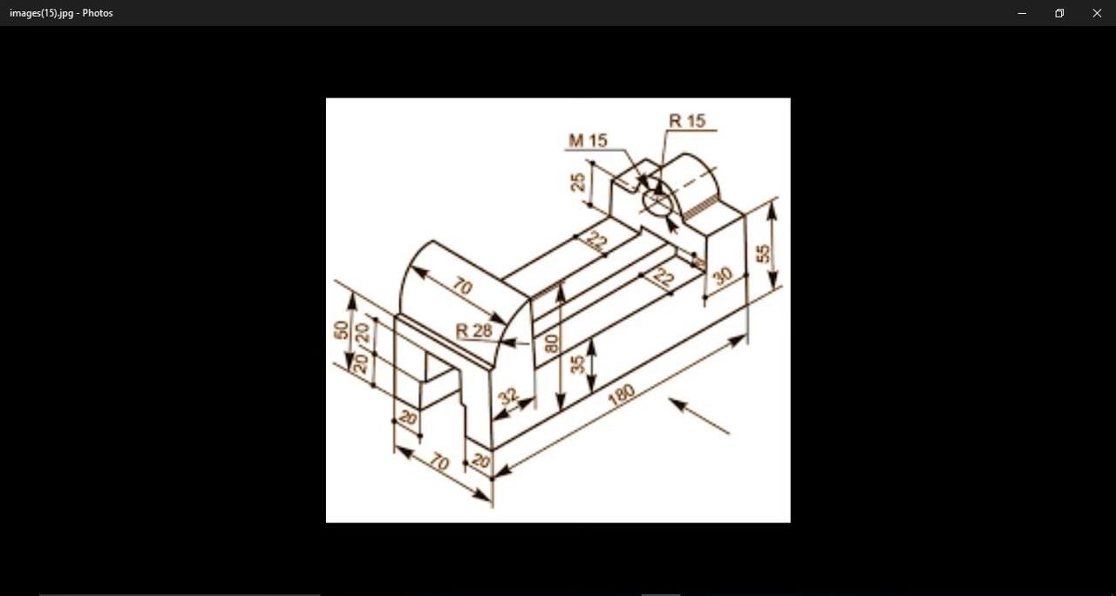
{"action": "left_click", "coordinate": [660, 595]}
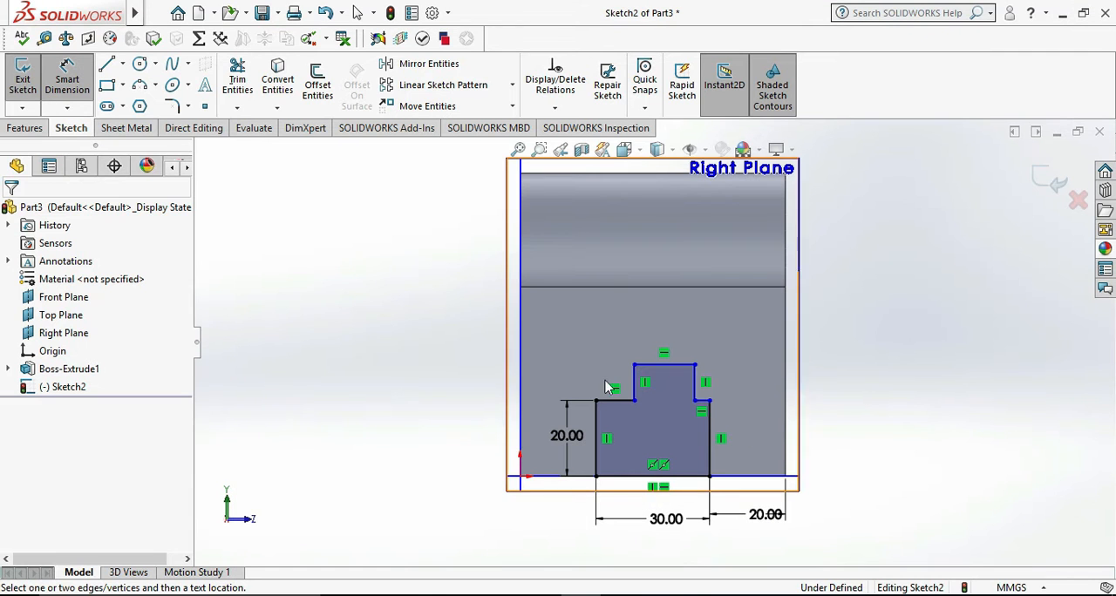
{"action": "left_click", "coordinate": [635, 389]}
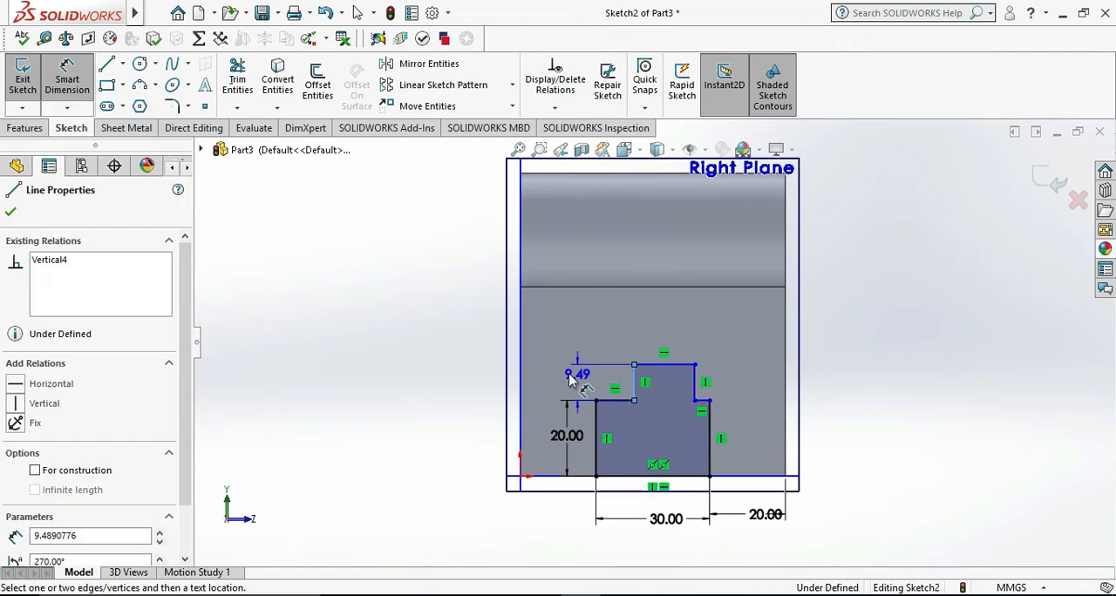
{"action": "left_click", "coordinate": [562, 374]}
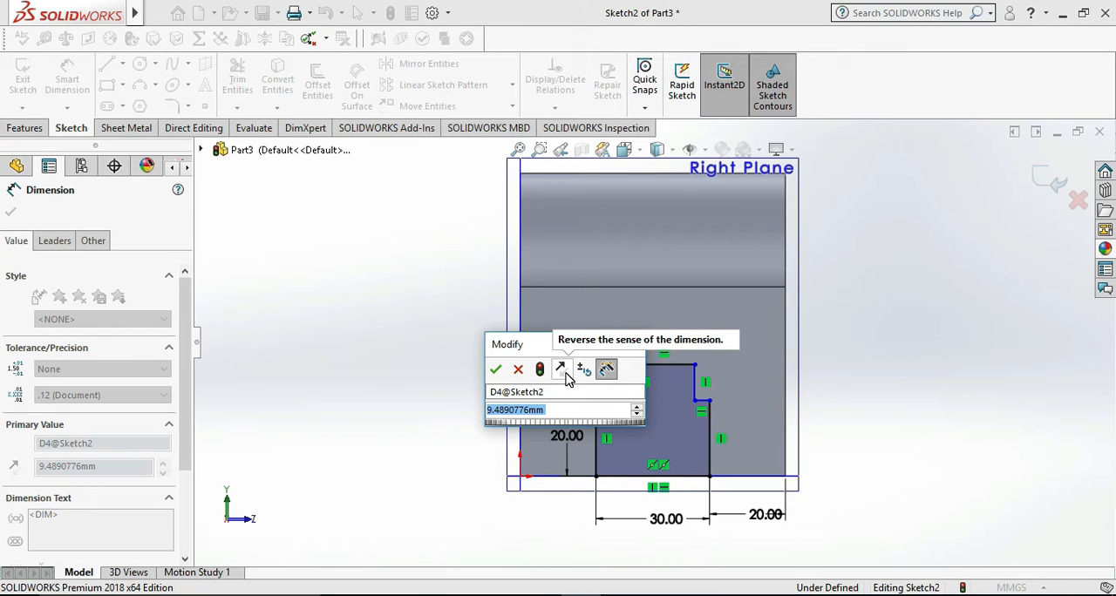
{"action": "type", "text": "20"}
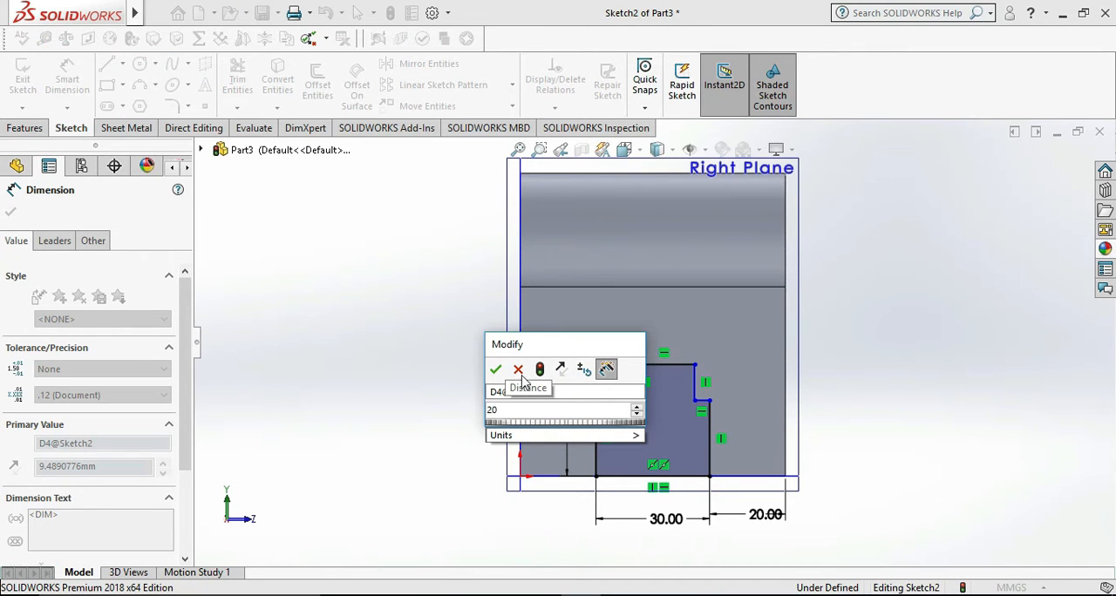
{"action": "left_click", "coordinate": [496, 369]}
{"action": "left_click", "coordinate": [882, 387]}
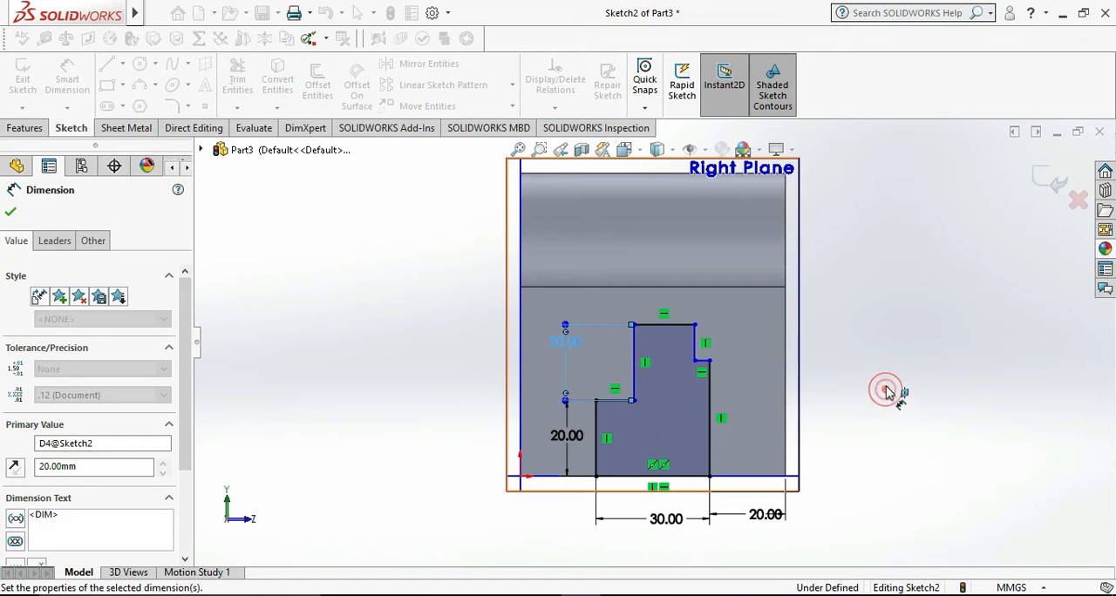
- Dimension the right side of the outline's wider lower section and set its height to 20 mm
{"action": "left_click", "coordinate": [709, 448]}
{"action": "left_click", "coordinate": [835, 445]}
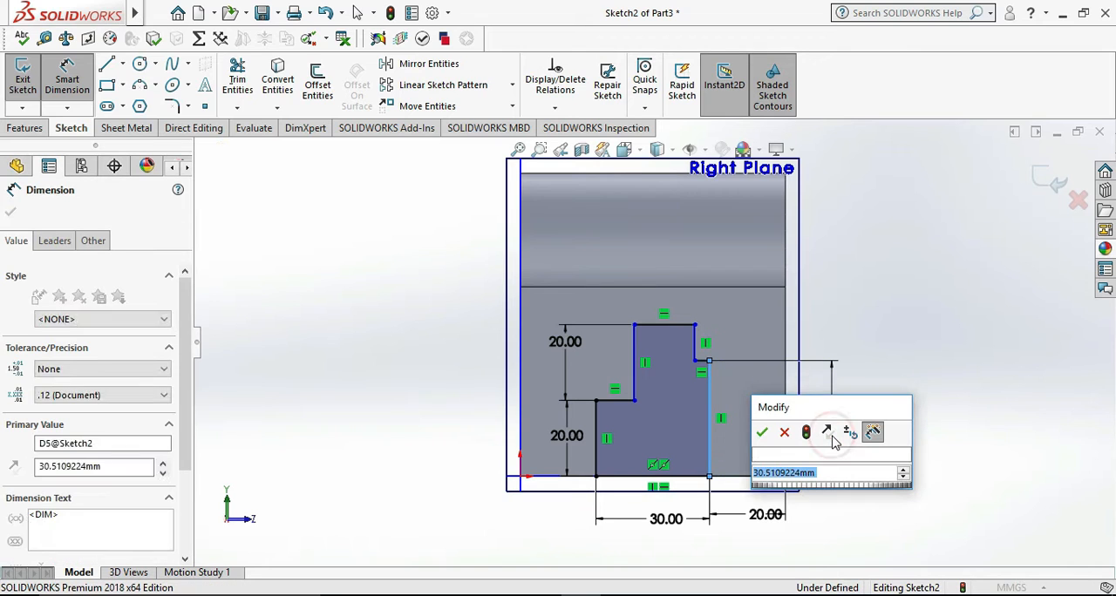
{"action": "type", "text": "20"}
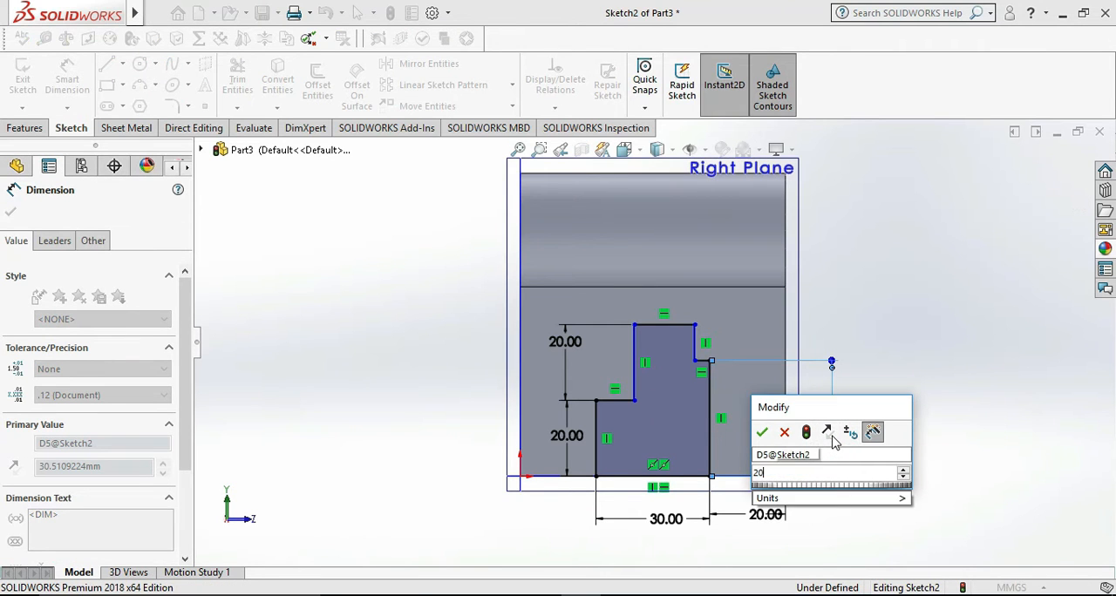
{"action": "key", "text": "Return"}
{"action": "left_click", "coordinate": [884, 361]}
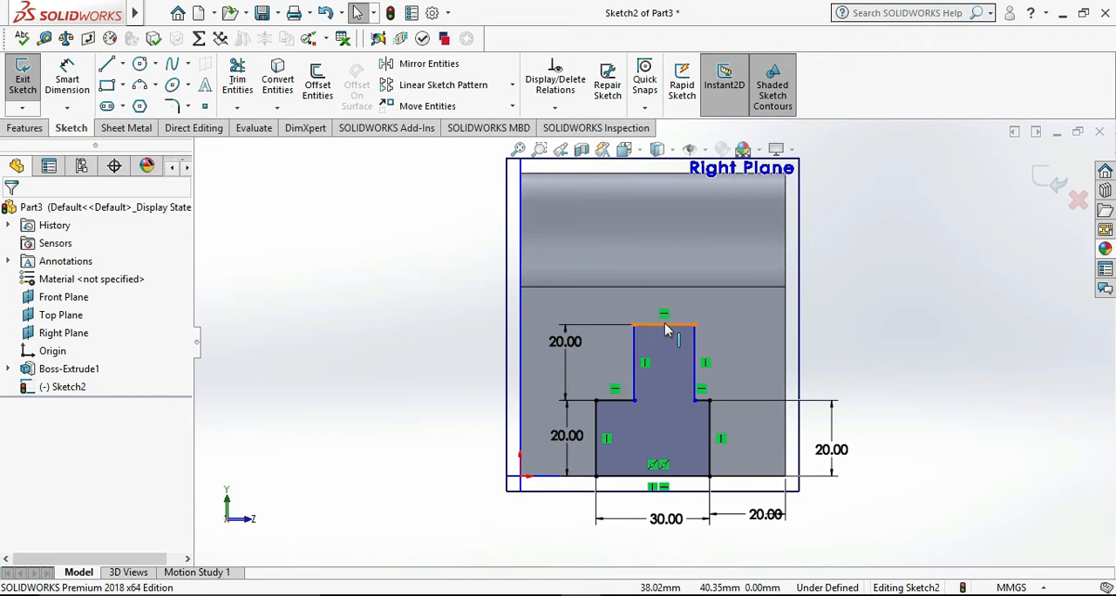
- Add a Vertical relation between the midpoints of the outline's top line and bottom line to centre the upper section
{"action": "left_click", "coordinate": [664, 326]}
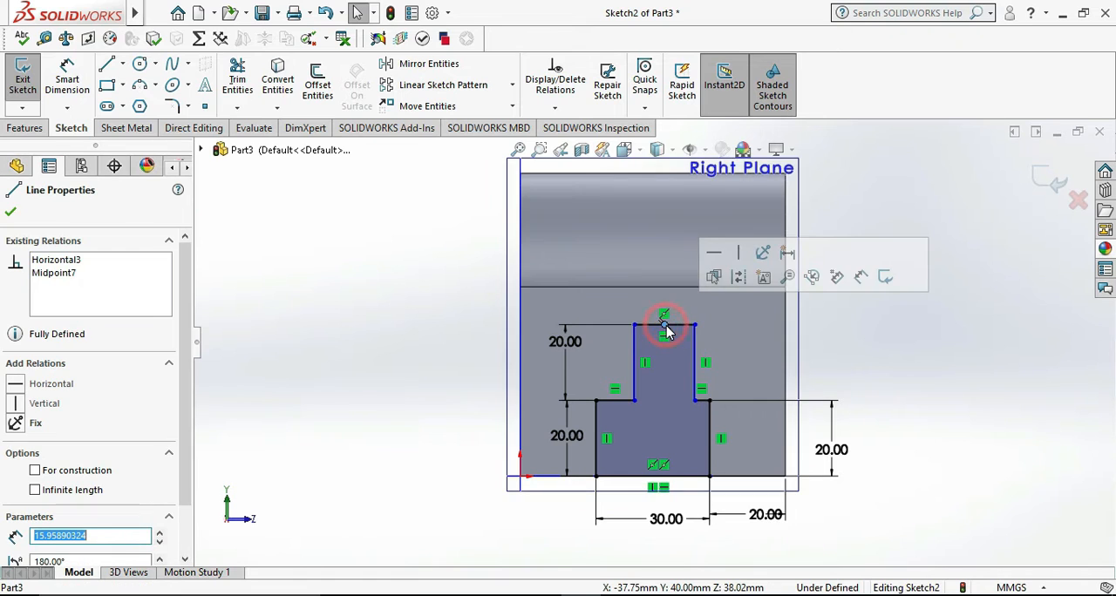
{"action": "left_click", "coordinate": [654, 477], "text": "ctrl"}
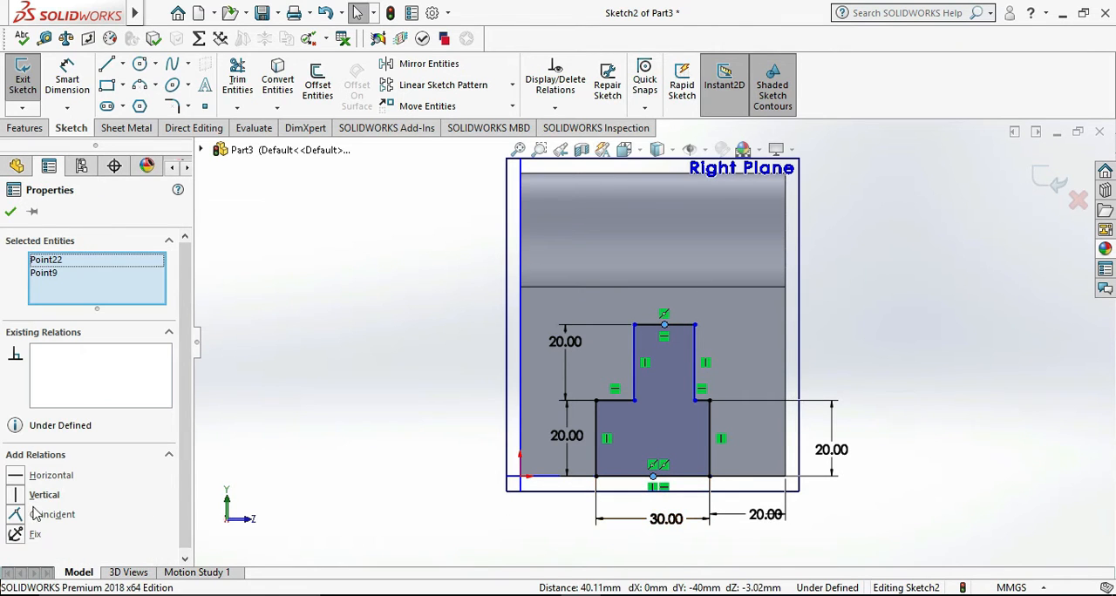
{"action": "left_click", "coordinate": [39, 495]}
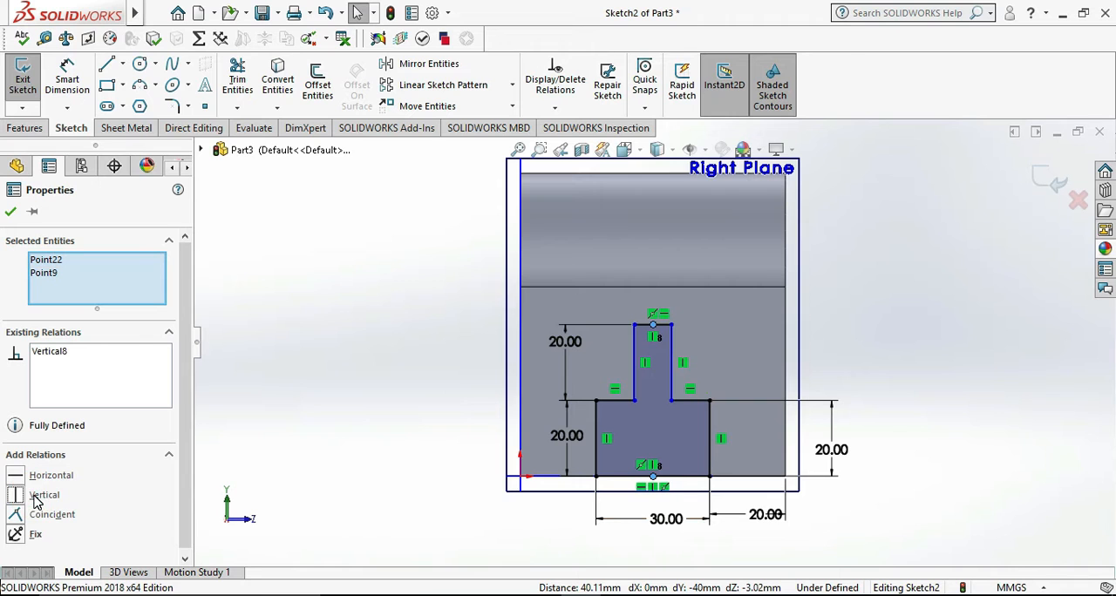
{"action": "left_click", "coordinate": [11, 213]}
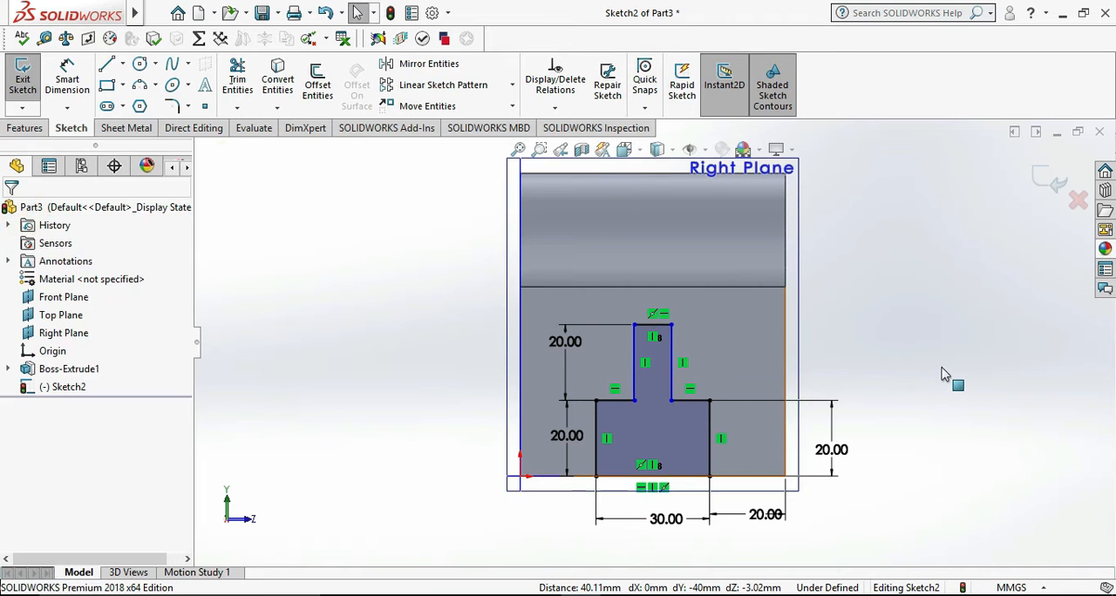
- Check the reference drawing, then dimension the upper section's right side to the face's right edge and set the distance to 22 mm
{"action": "key", "text": "alt+Tab"}
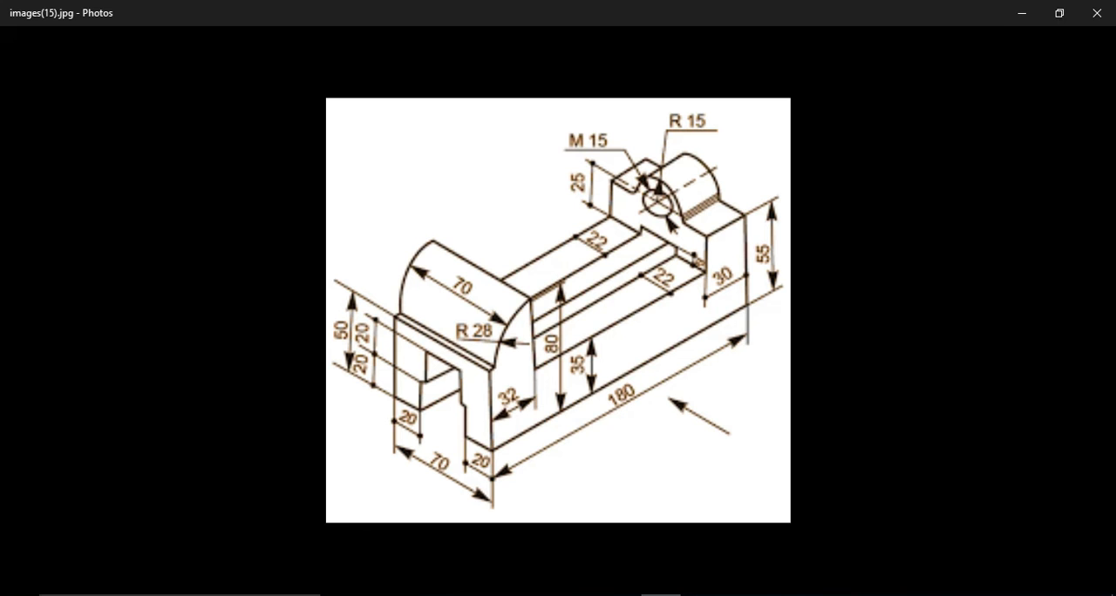
{"action": "key", "text": "alt+Tab"}
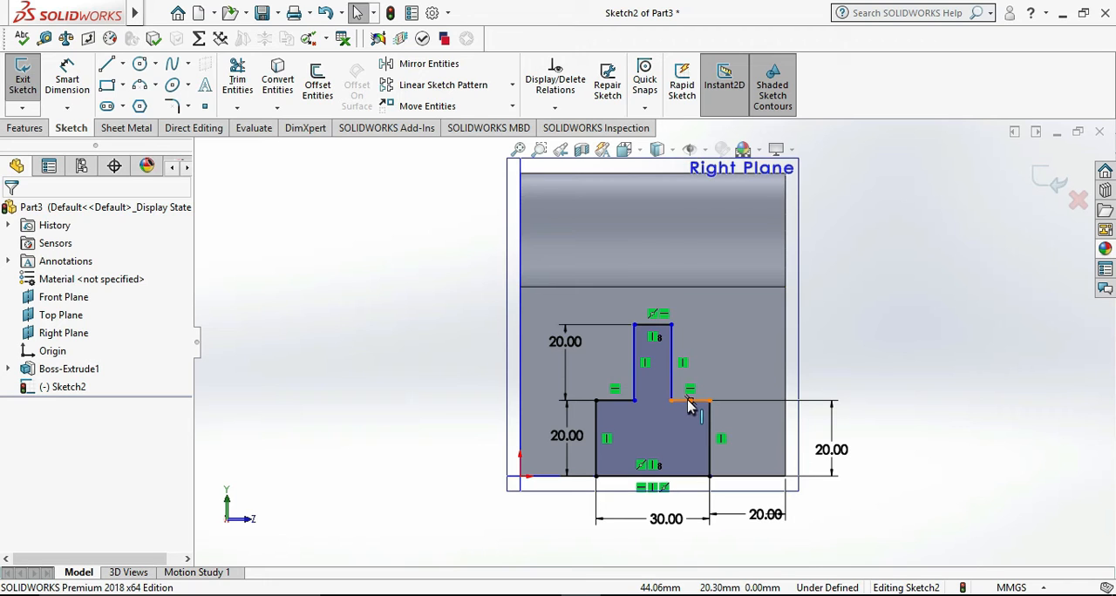
{"action": "left_click", "coordinate": [67, 79]}
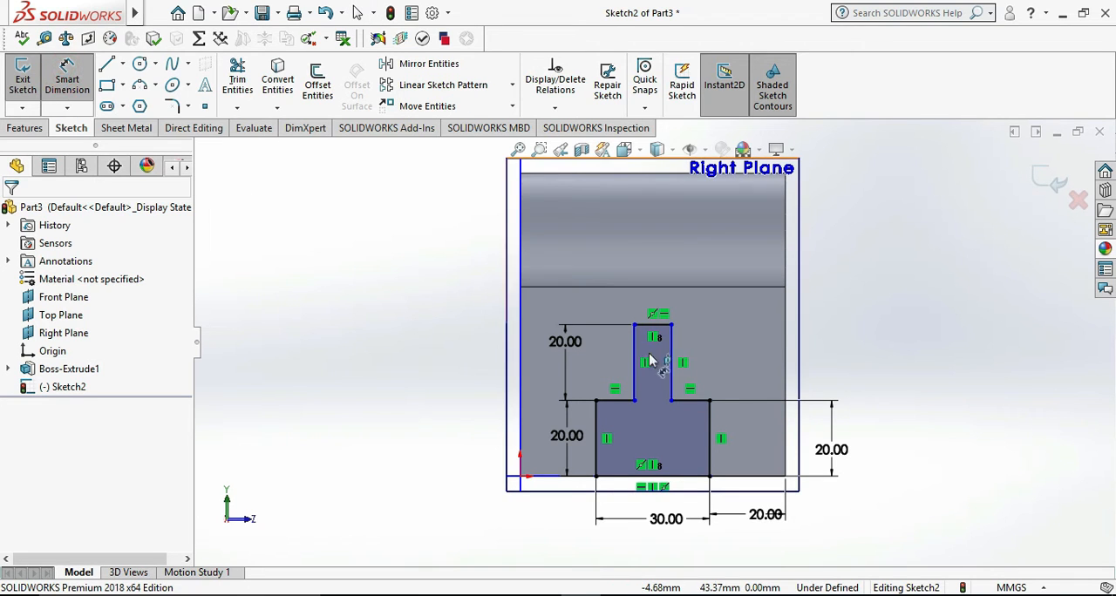
{"action": "left_click", "coordinate": [673, 357]}
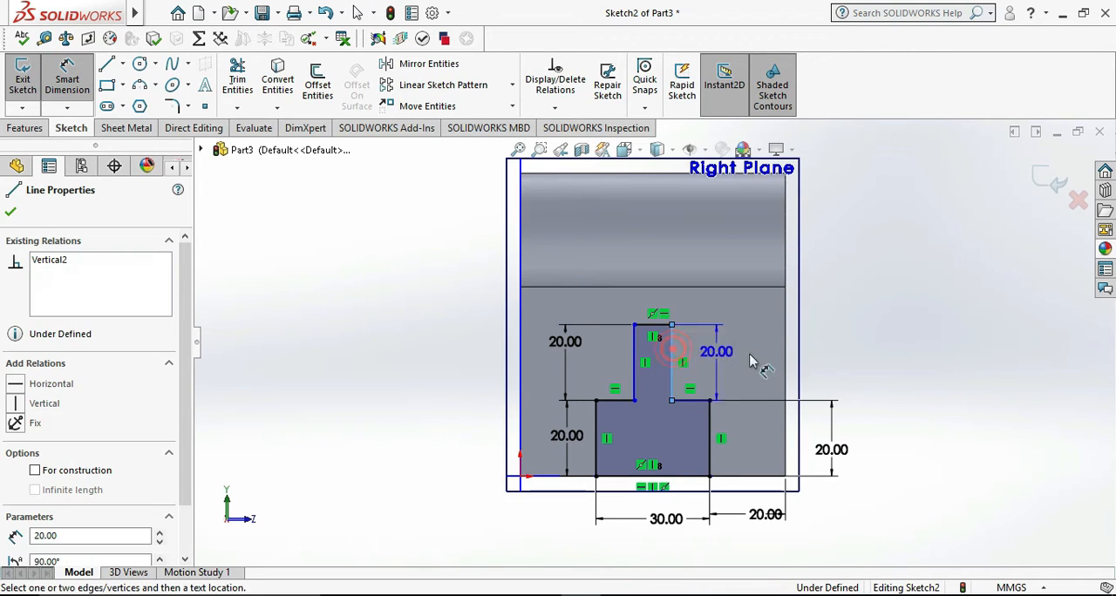
{"action": "left_click", "coordinate": [786, 359]}
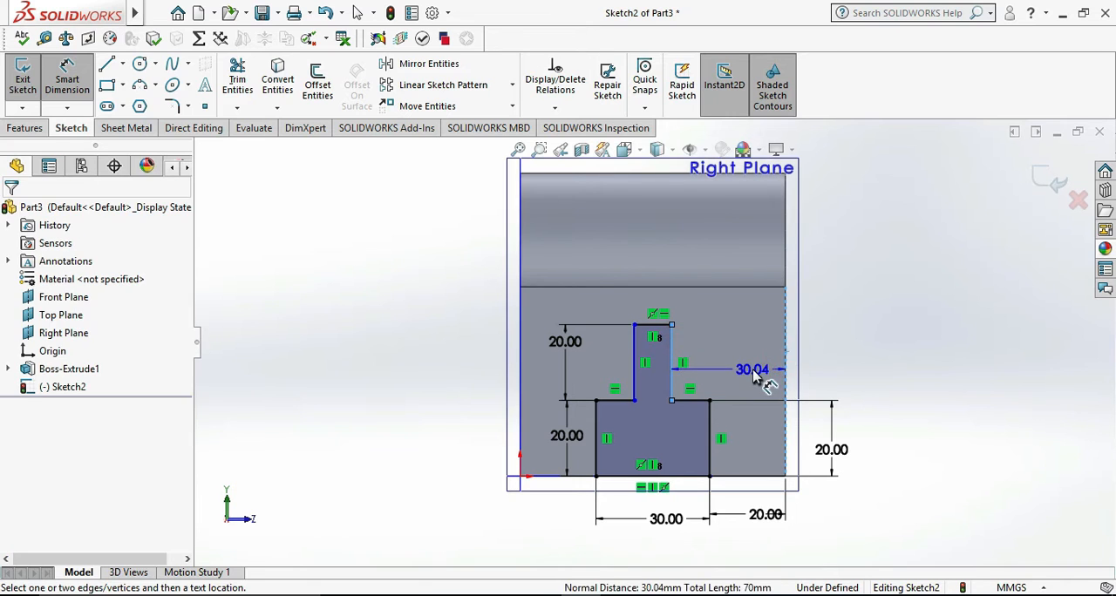
{"action": "left_click", "coordinate": [772, 385]}
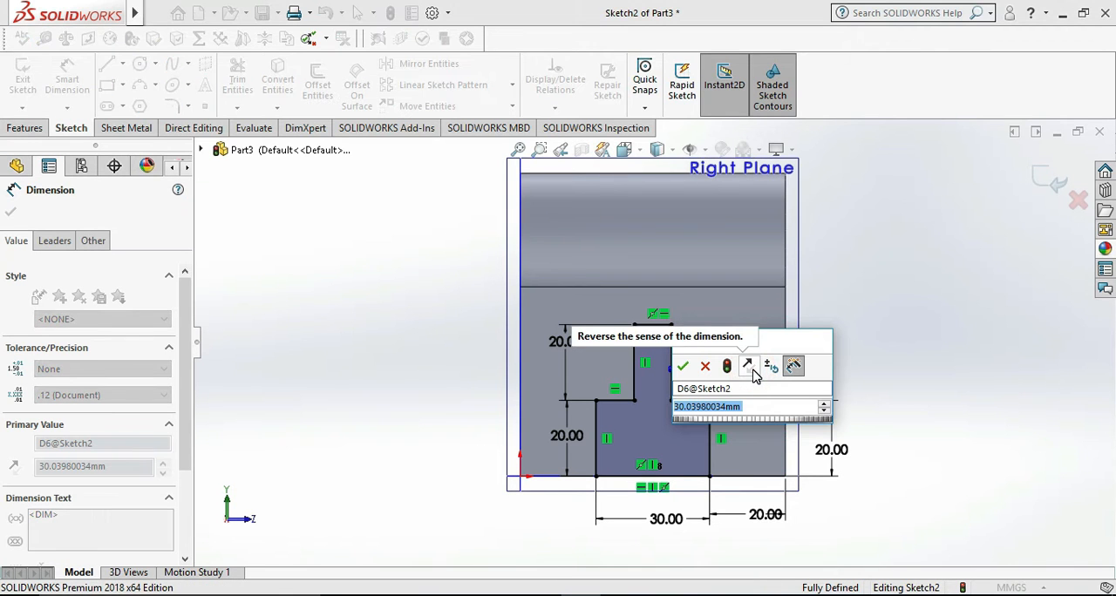
{"action": "type", "text": "22"}
{"action": "key", "text": "Return"}
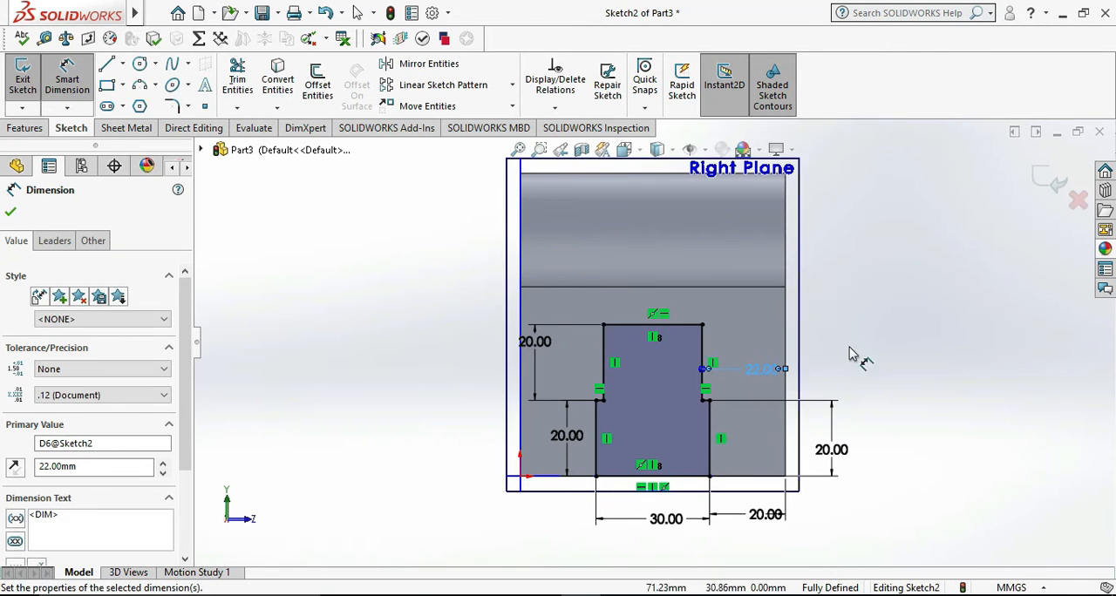
{"action": "left_click", "coordinate": [899, 346]}
- Finish the sketch and cut the stepped slot profile Through All along the length of the part
{"action": "left_click", "coordinate": [6, 85]}
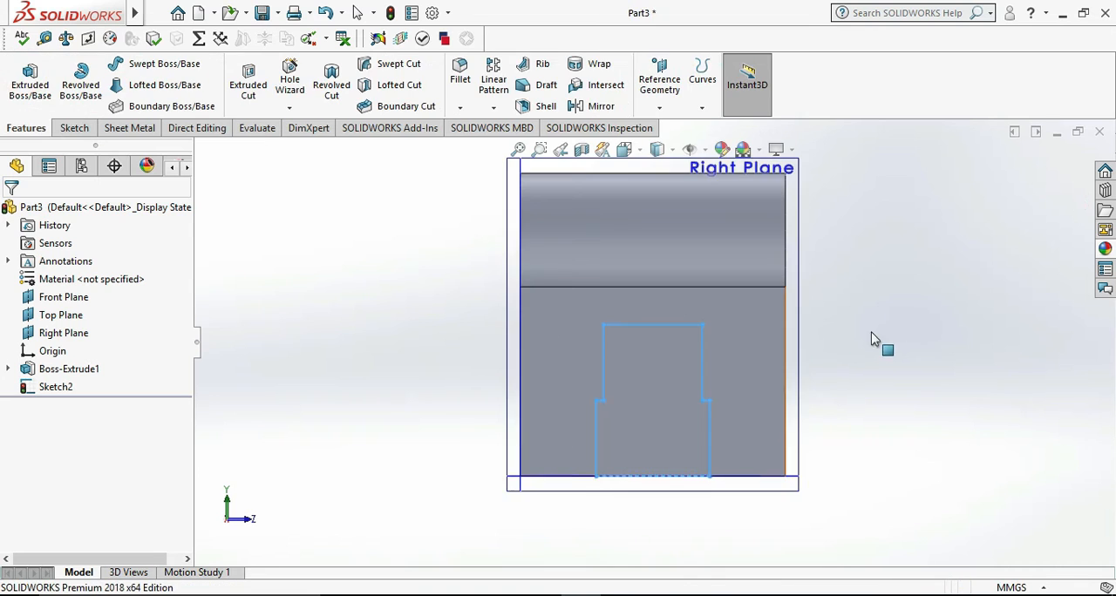
{"action": "left_click", "coordinate": [248, 80]}
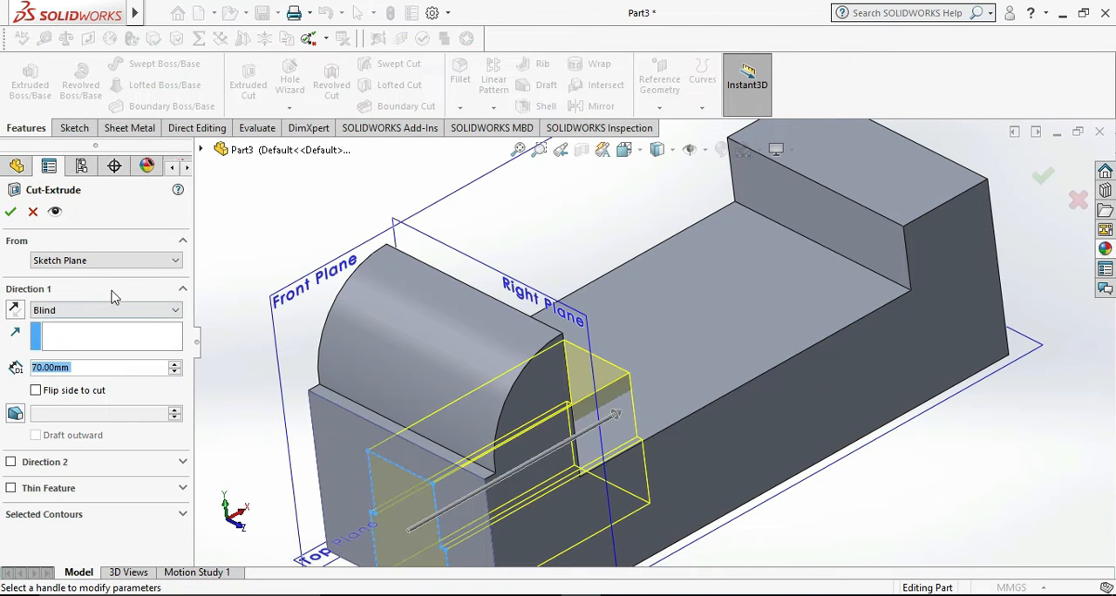
{"action": "left_click", "coordinate": [153, 310]}
{"action": "left_click", "coordinate": [107, 332]}
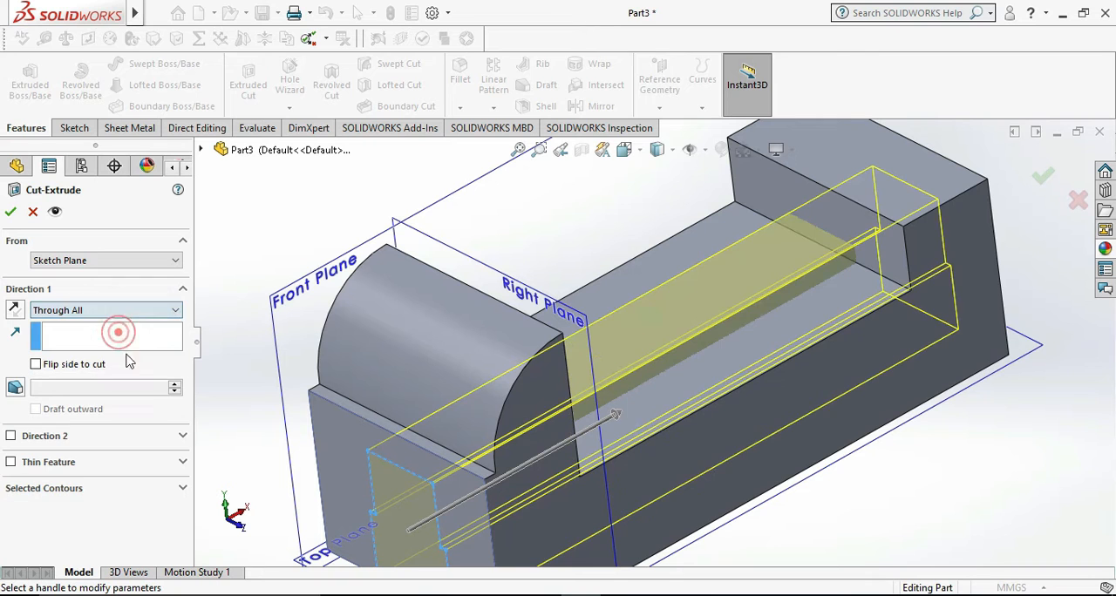
{"action": "left_click", "coordinate": [11, 212]}
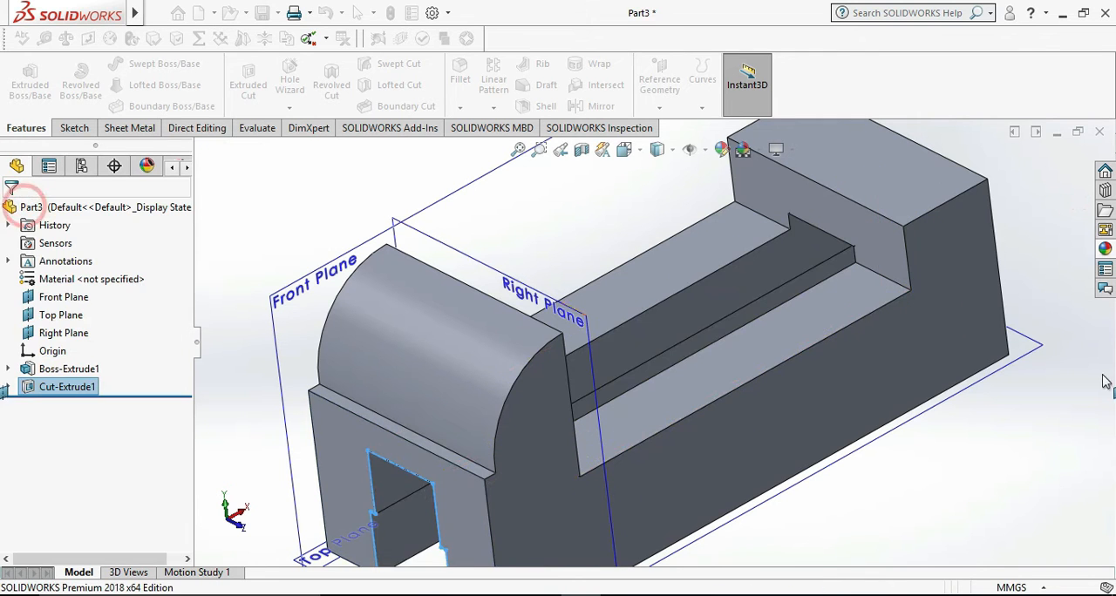
{"action": "left_click", "coordinate": [956, 501]}
- Compare the part with the reference drawing, start a sketch on the far end block's inner vertical face and view it normal from the reverse side
{"action": "scroll", "coordinate": [947, 477], "scroll_direction": "up", "scroll_amount": 1}
{"action": "mouse_move", "coordinate": [893, 462]}
{"action": "middle_mouse_down"}
{"action": "mouse_move", "coordinate": [902, 447]}
{"action": "mouse_move", "coordinate": [888, 451]}
{"action": "middle_mouse_up"}
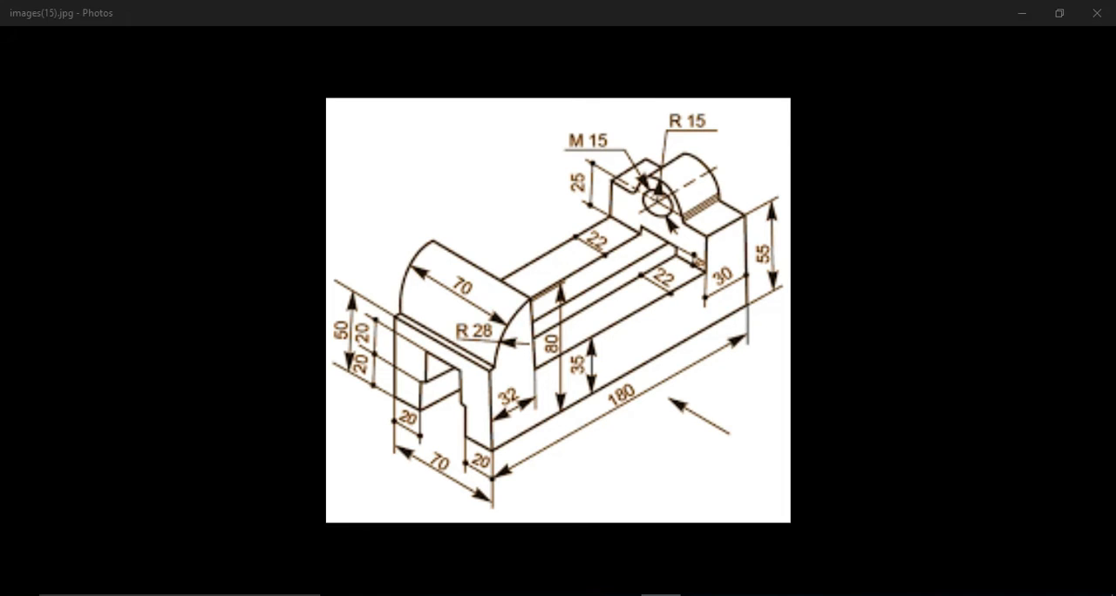
{"action": "left_click", "coordinate": [661, 595]}
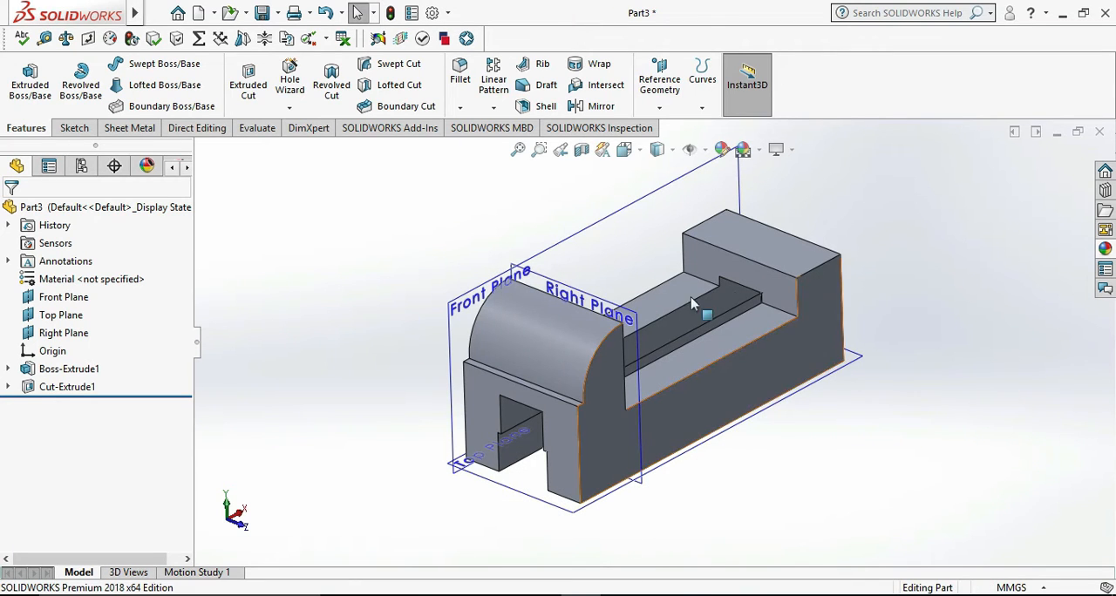
{"action": "left_click", "coordinate": [776, 287]}
{"action": "right_click", "coordinate": [776, 287]}
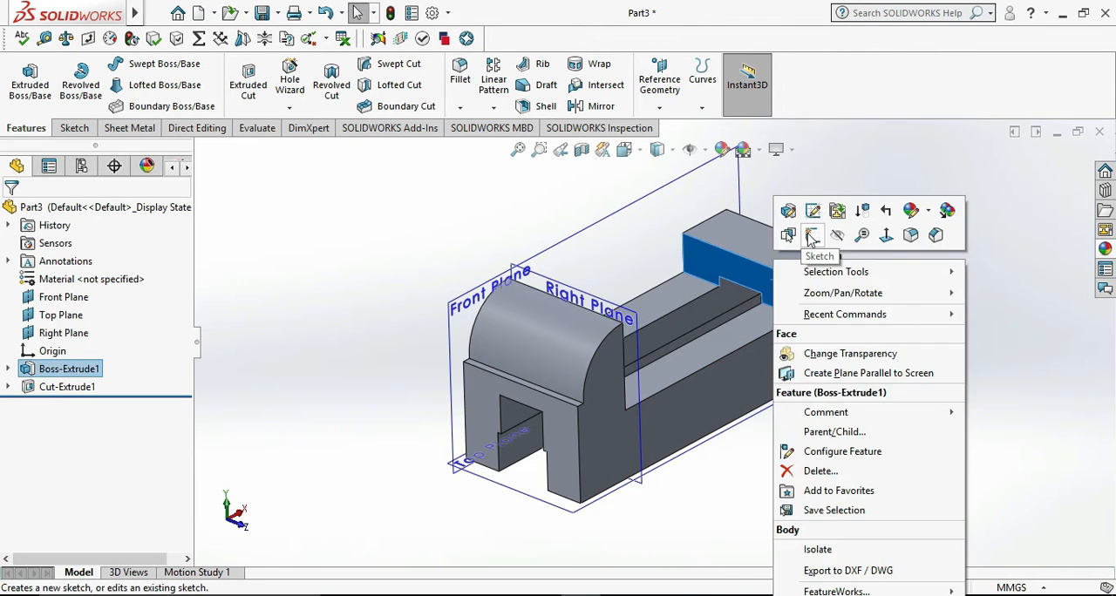
{"action": "left_click", "coordinate": [810, 237]}
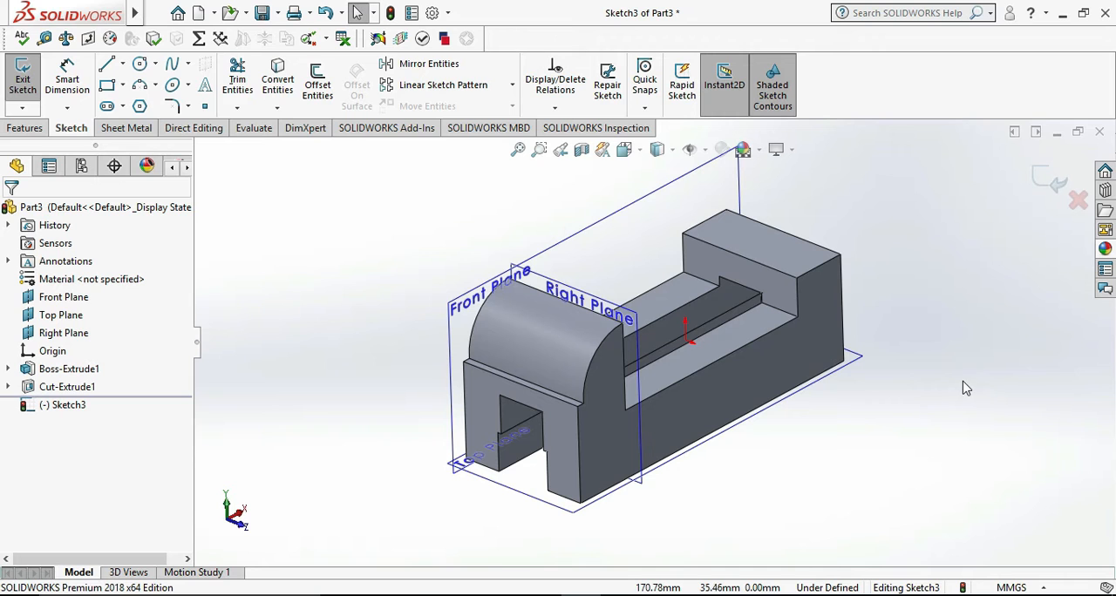
{"action": "key", "text": "ctrl+8"}
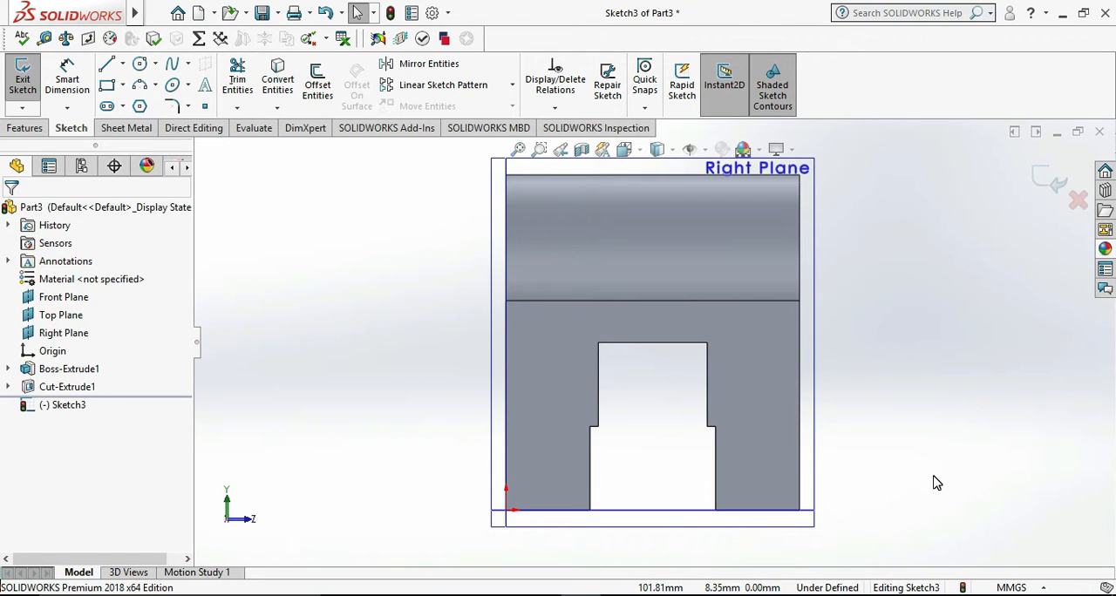
{"action": "key", "text": "ctrl+8"}
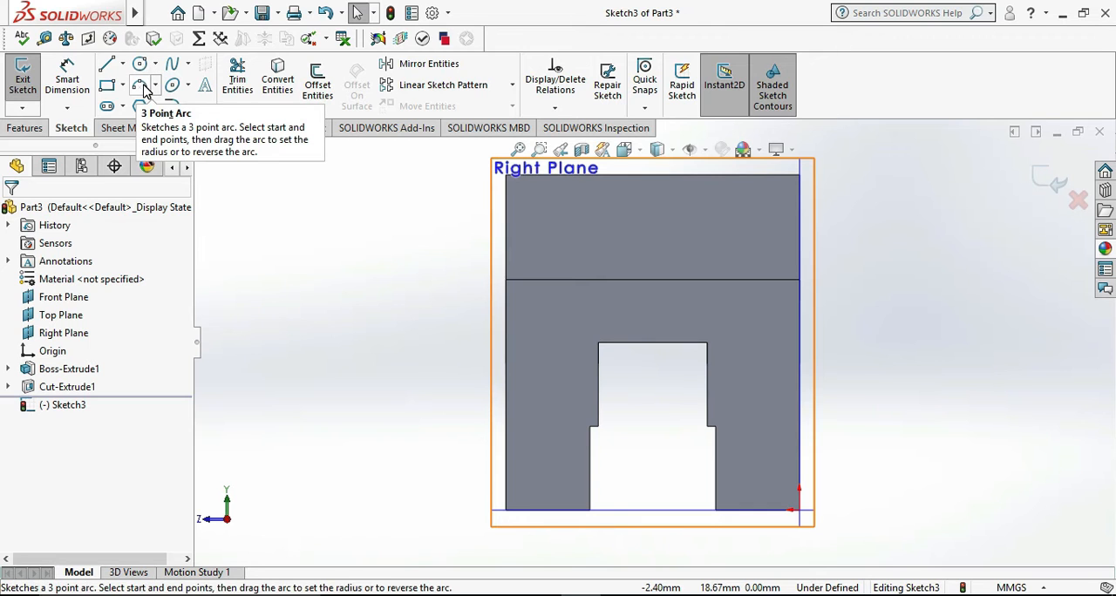
- Check the reference drawing, then sketch a three-point arc of about 9.5 mm radius with its ends on the end block's top edge
{"action": "left_click", "coordinate": [661, 595]}
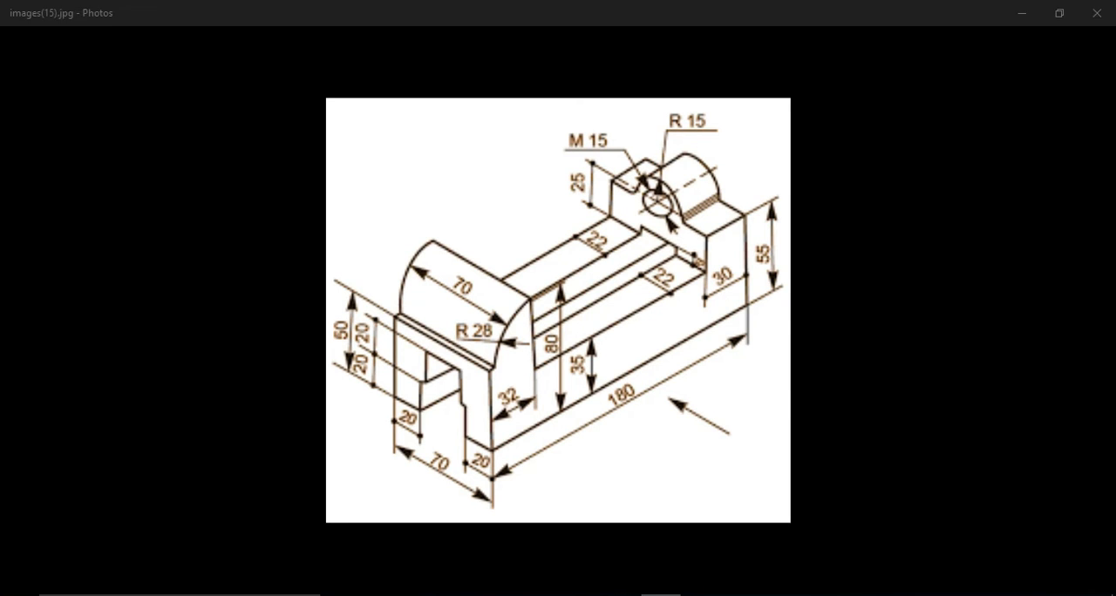
{"action": "left_click", "coordinate": [661, 595]}
{"action": "left_click", "coordinate": [110, 61]}
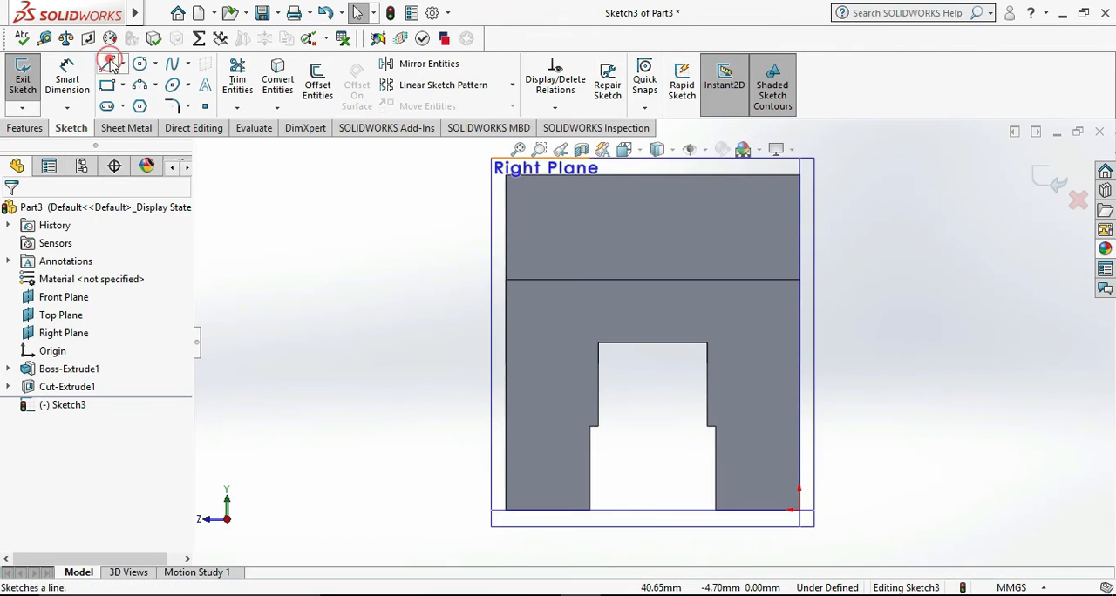
{"action": "left_click", "coordinate": [143, 87]}
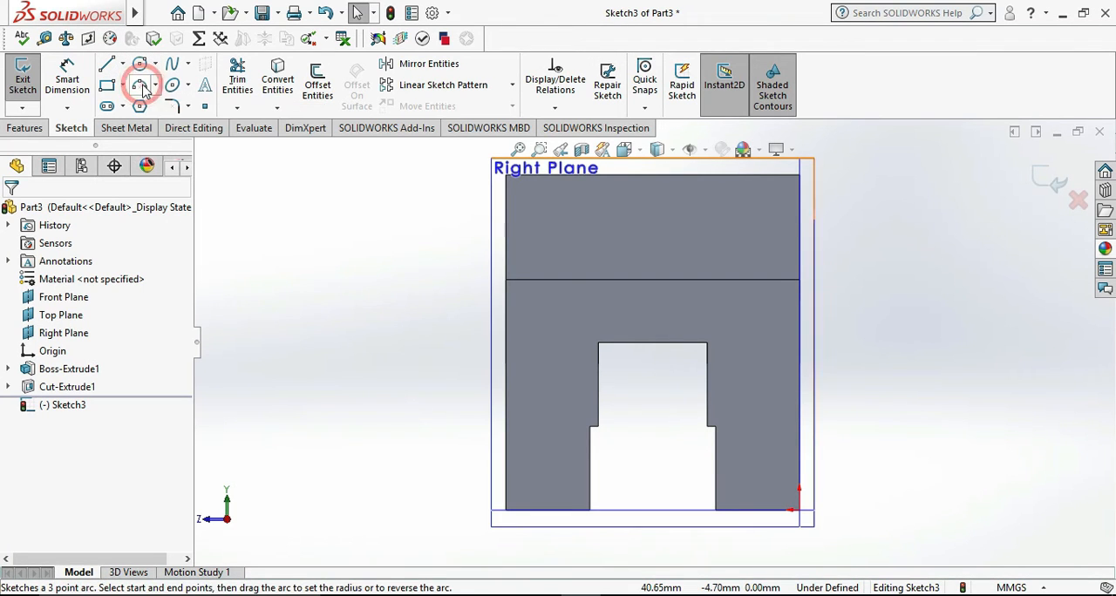
{"action": "scroll", "coordinate": [627, 288], "scroll_direction": "up", "scroll_amount": 3}
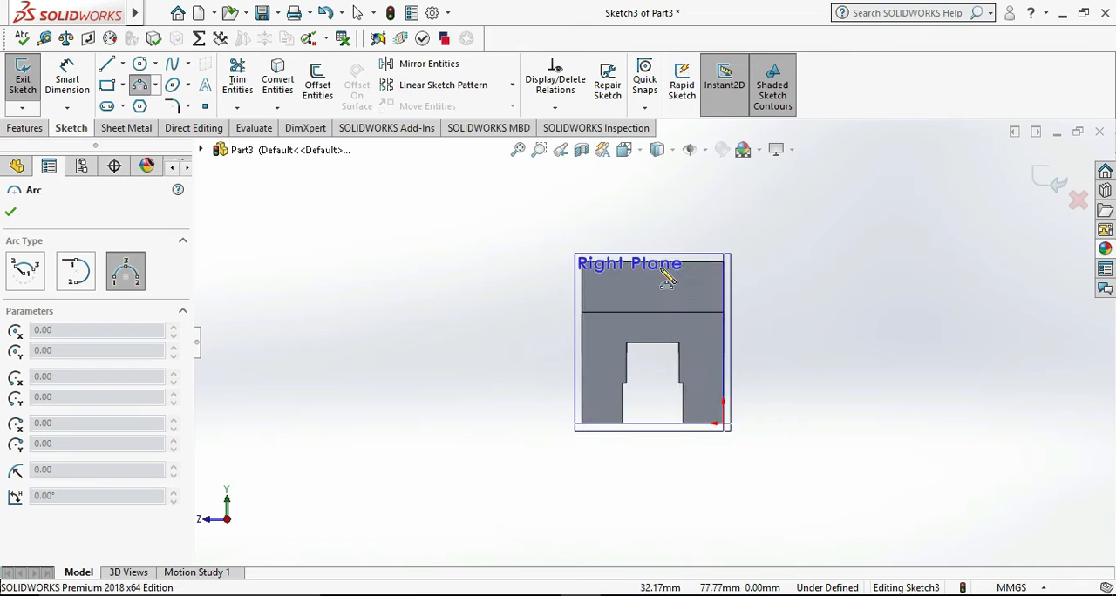
{"action": "scroll", "coordinate": [635, 343], "scroll_direction": "down", "scroll_amount": 2}
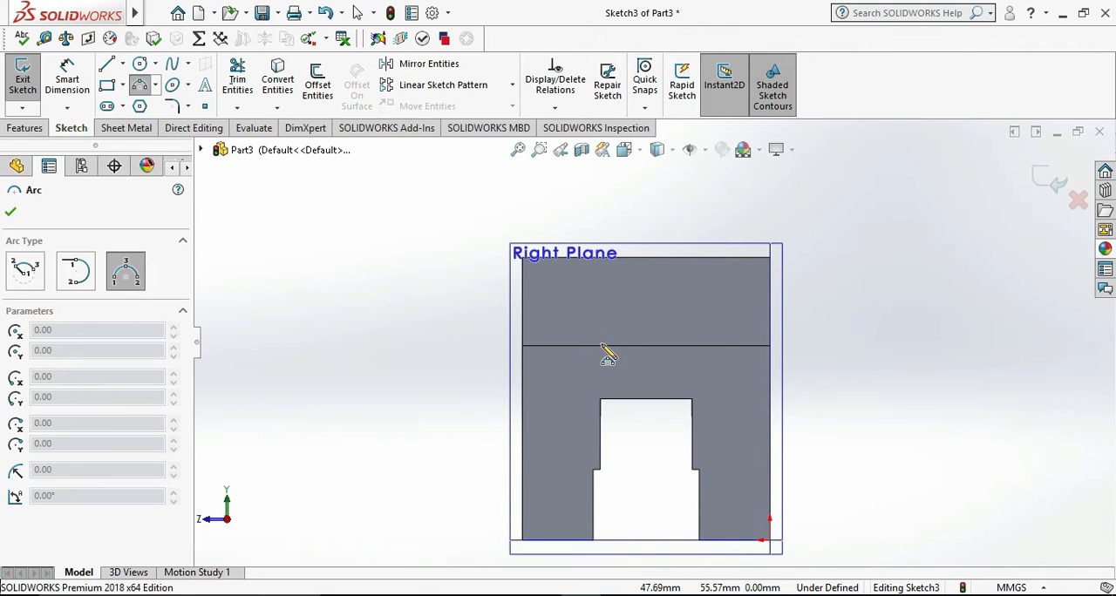
{"action": "left_click", "coordinate": [602, 347]}
{"action": "left_click", "coordinate": [668, 346]}
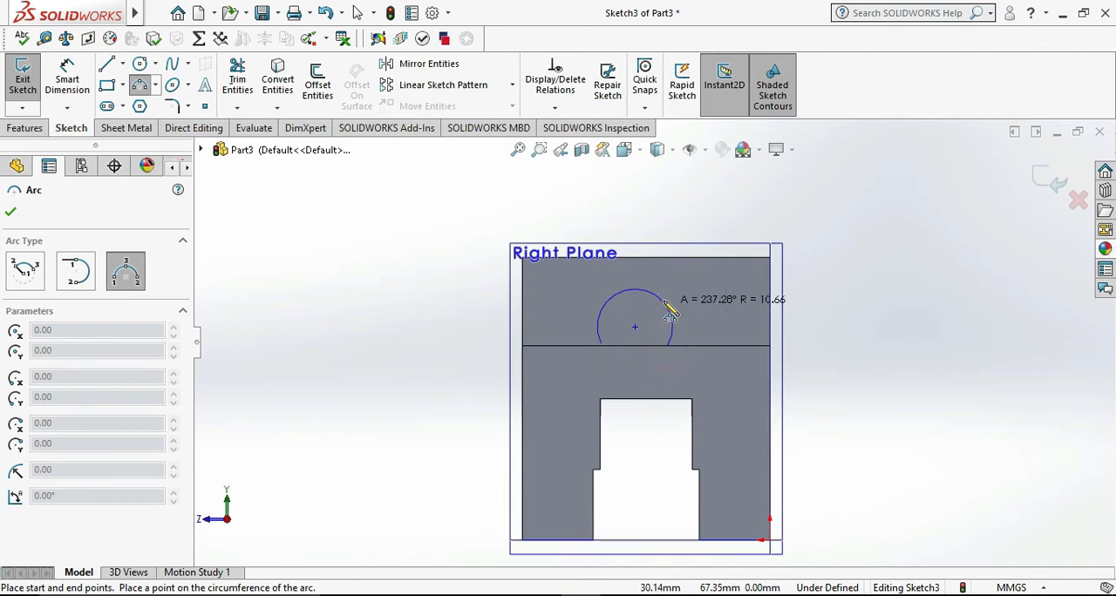
{"action": "left_click", "coordinate": [661, 325]}
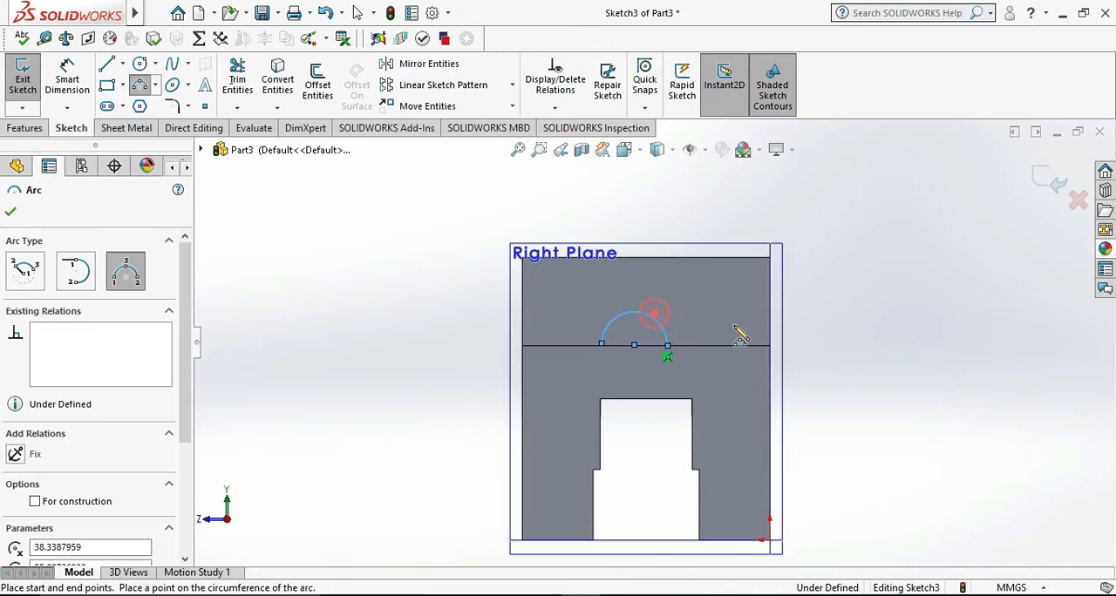
{"action": "key", "text": "Escape"}
- Add a Vertical relation between the arc's centre and the midpoint of the slot's top edge, deleting the mistaken Horizontal relation
{"action": "left_click", "coordinate": [666, 359]}
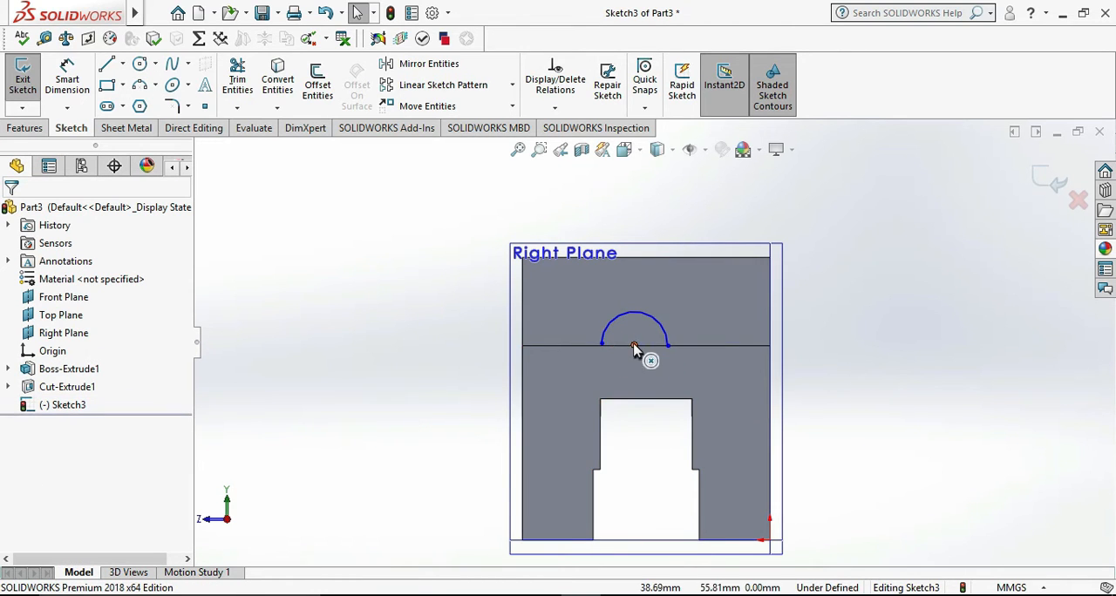
{"action": "left_click", "coordinate": [633, 345]}
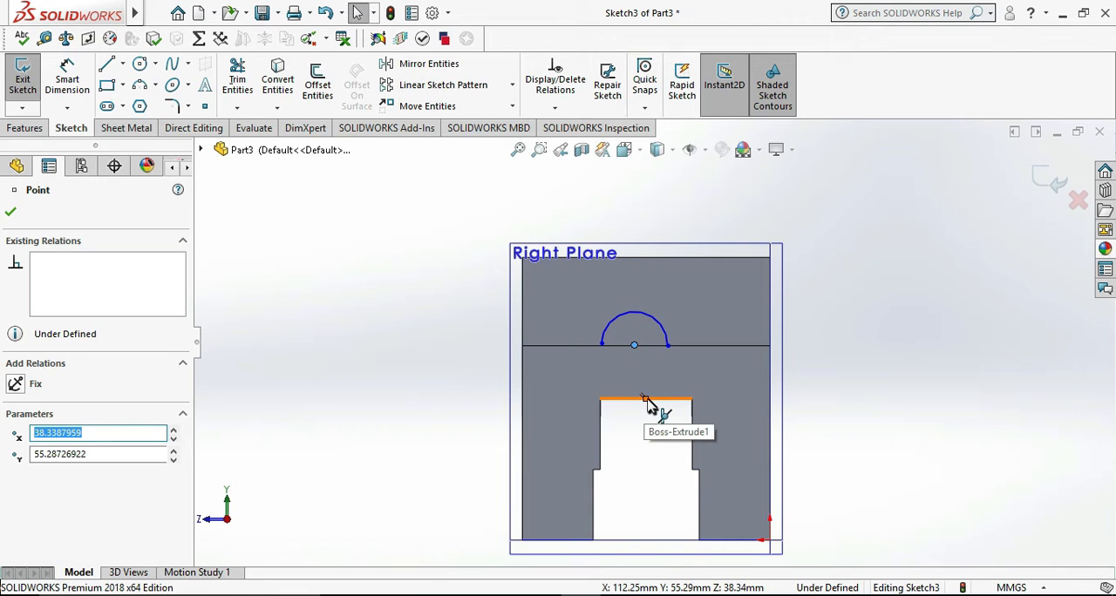
{"action": "left_click", "coordinate": [646, 400], "text": "ctrl"}
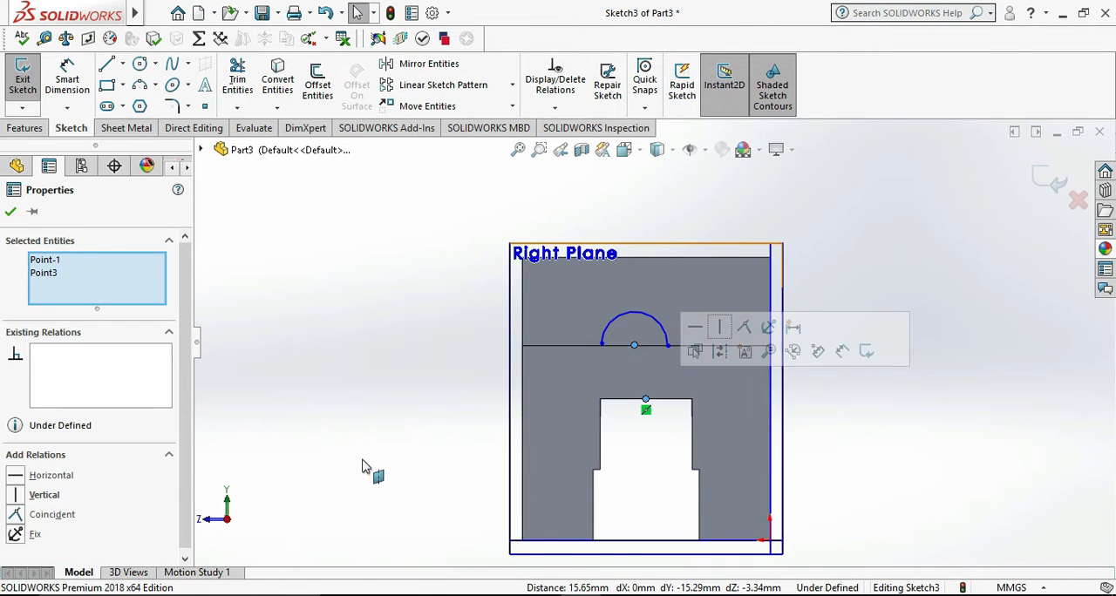
{"action": "left_click", "coordinate": [50, 476]}
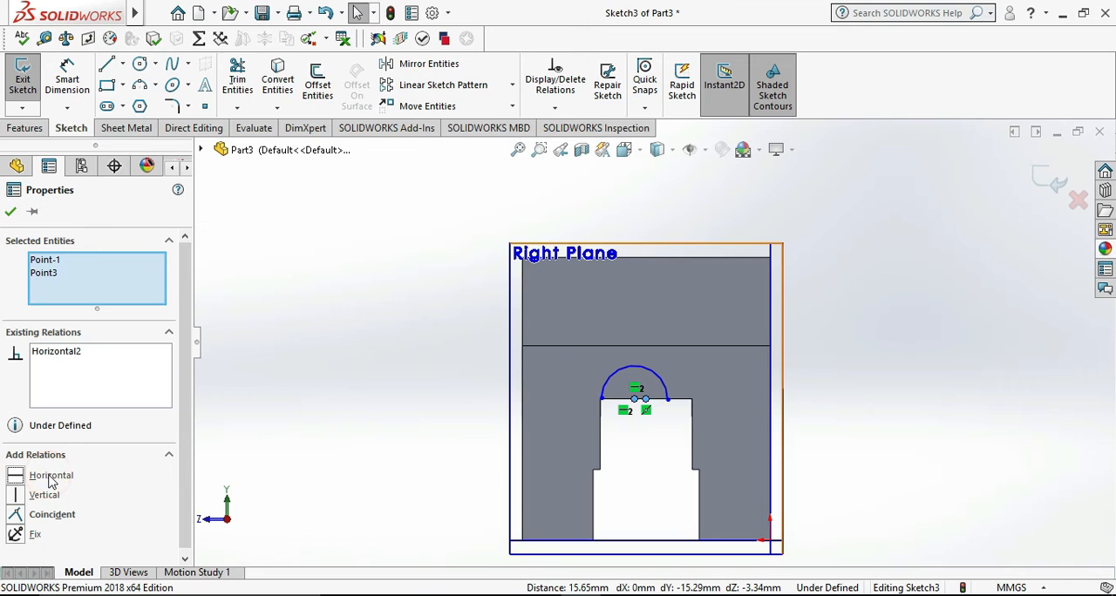
{"action": "left_click", "coordinate": [66, 359]}
{"action": "key", "text": "Delete"}
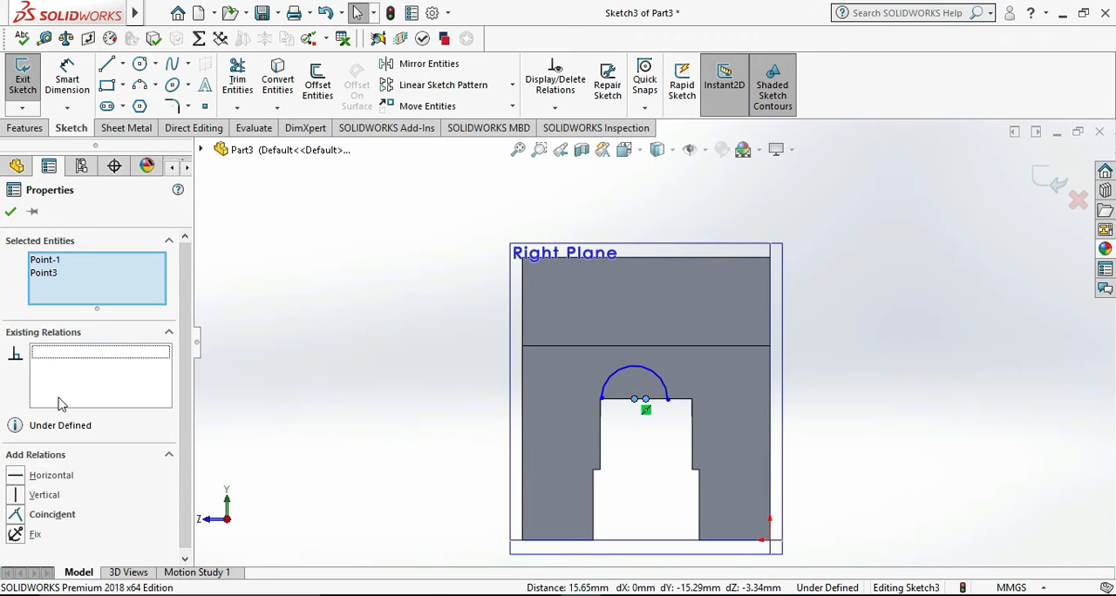
{"action": "left_click", "coordinate": [43, 495]}
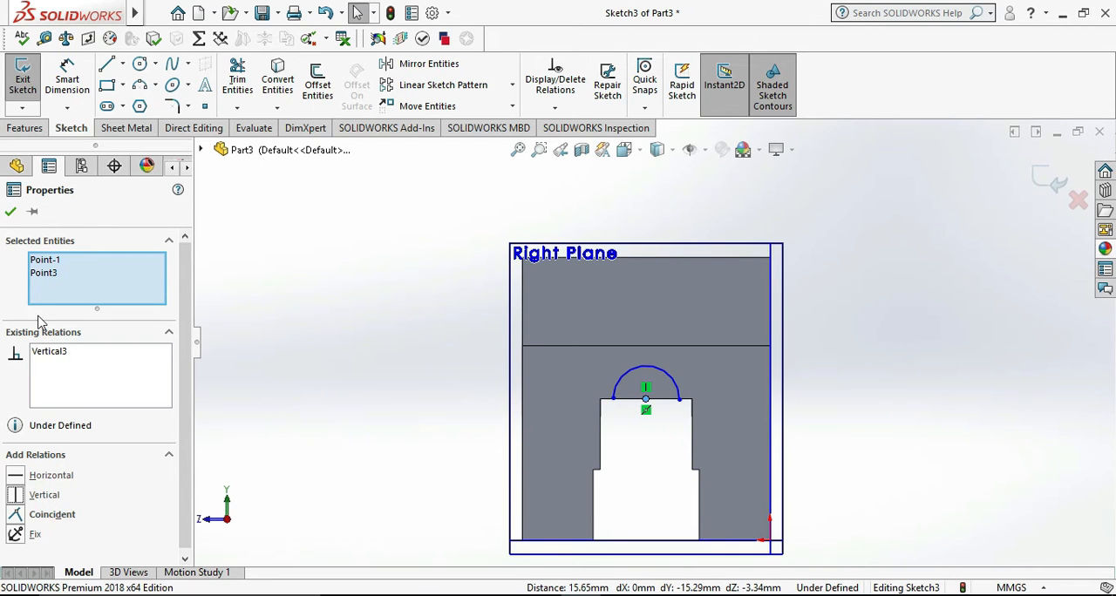
{"action": "left_click", "coordinate": [10, 212]}
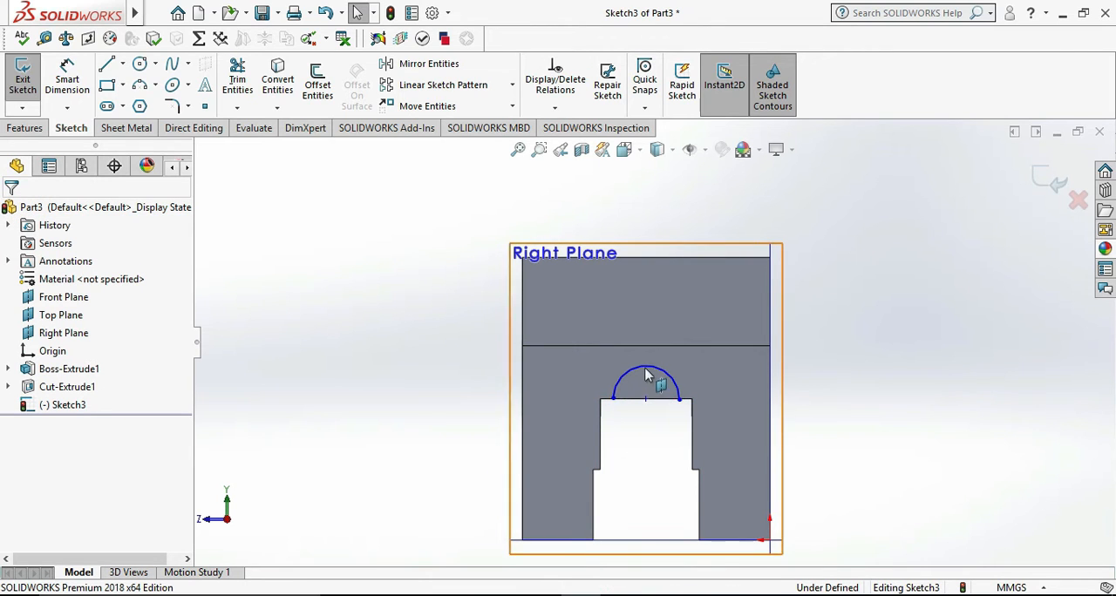
- Move the arc up across the end block's top edge and add a Horizontal relation between its centre and right endpoint
{"action": "mouse_move", "coordinate": [645, 370]}
{"action": "left_mouse_down"}
{"action": "mouse_move", "coordinate": [647, 326]}
{"action": "mouse_move", "coordinate": [647, 369]}
{"action": "mouse_move", "coordinate": [677, 382]}
{"action": "mouse_move", "coordinate": [680, 361]}
{"action": "mouse_move", "coordinate": [678, 381]}
{"action": "mouse_move", "coordinate": [648, 391]}
{"action": "mouse_move", "coordinate": [648, 362]}
{"action": "left_mouse_up"}
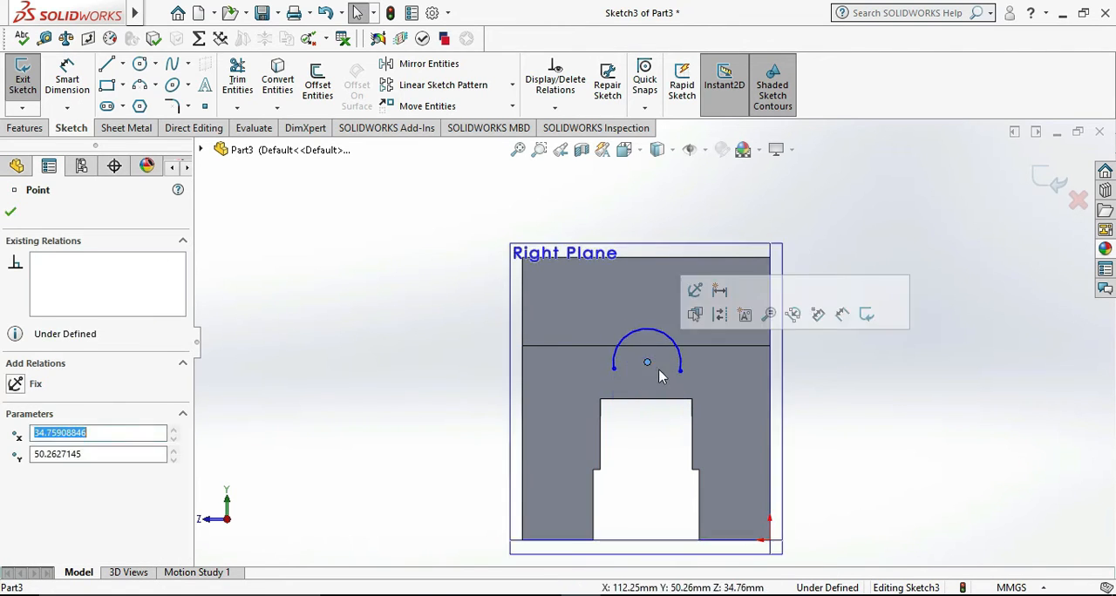
{"action": "left_click", "coordinate": [863, 403]}
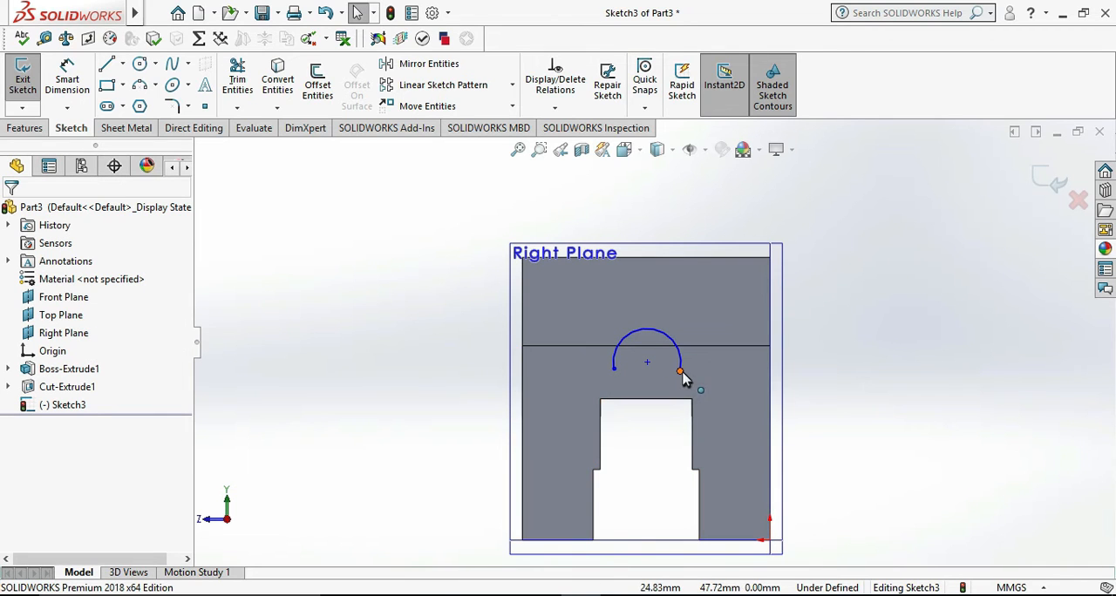
{"action": "left_click", "coordinate": [648, 362]}
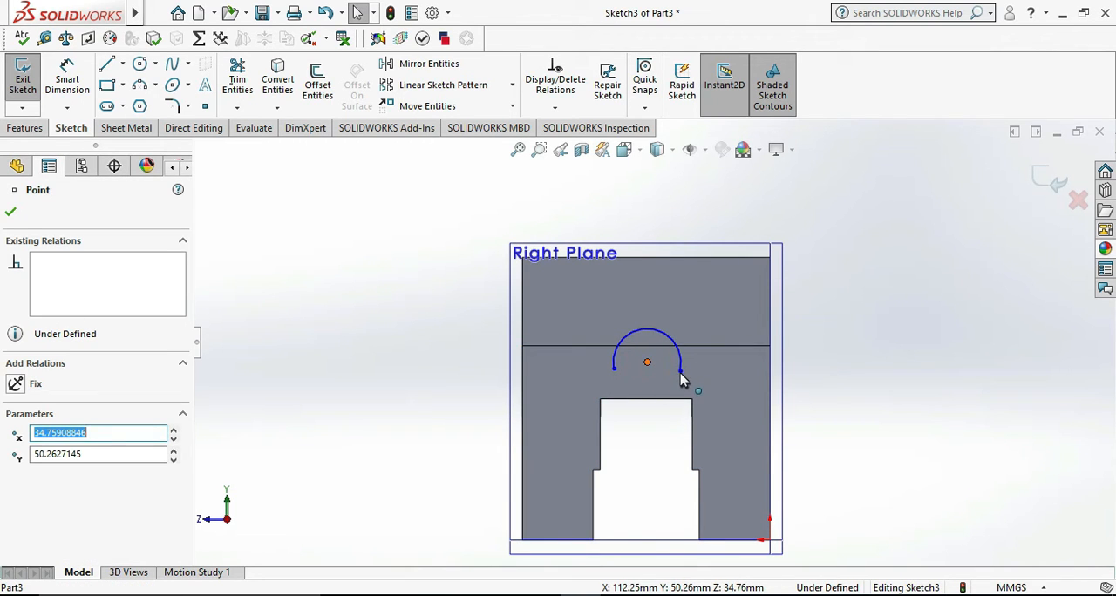
{"action": "left_click", "coordinate": [679, 372], "text": "ctrl"}
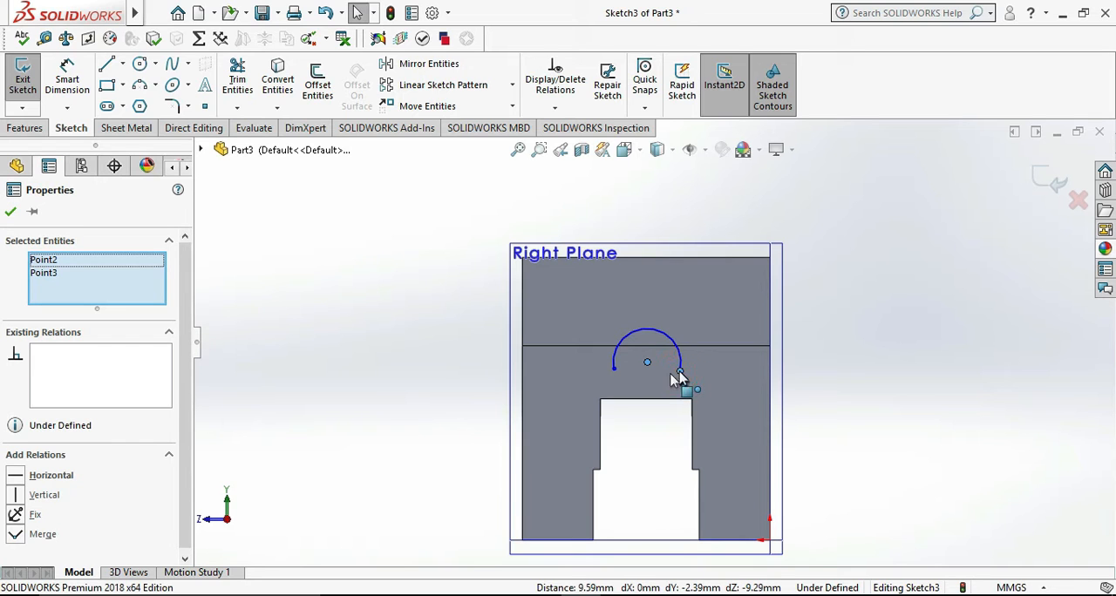
{"action": "left_click", "coordinate": [36, 479]}
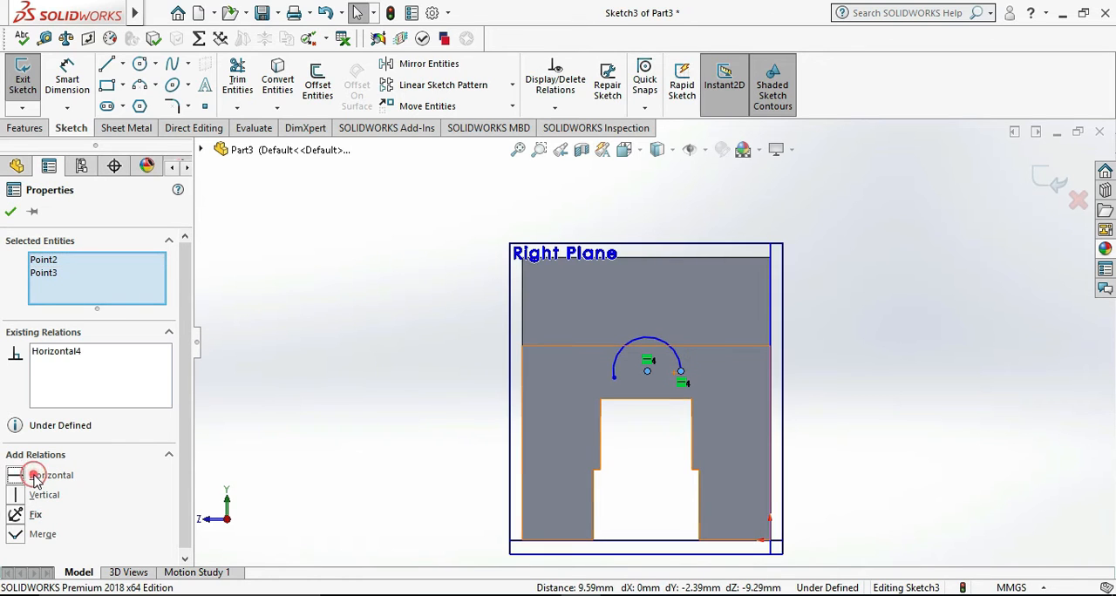
{"action": "left_click", "coordinate": [10, 214]}
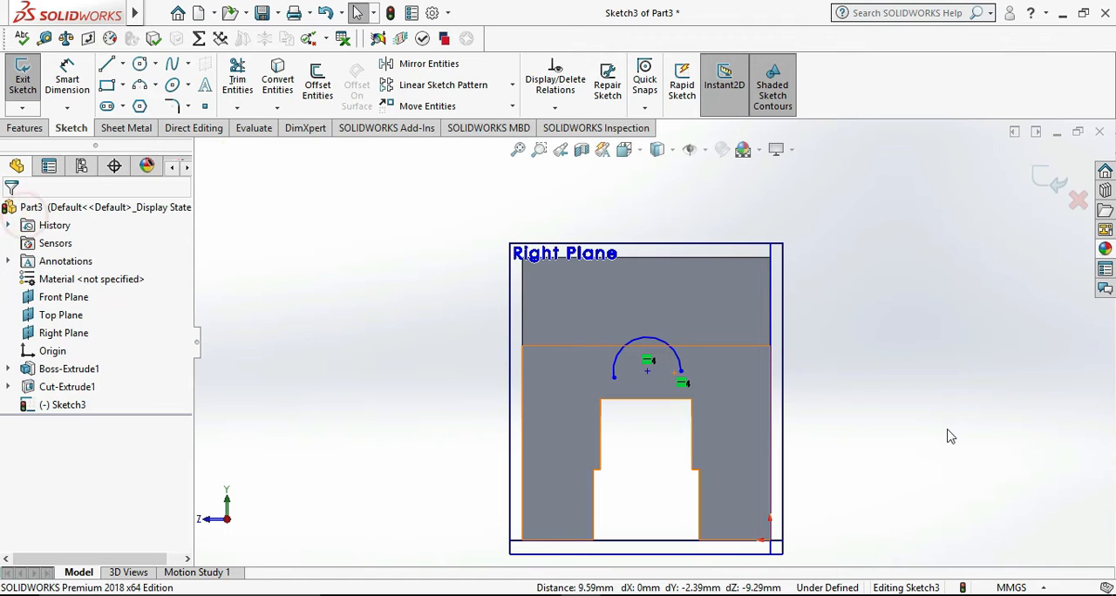
- Add a Horizontal relation between the arc's centre and its left endpoint to make the arc a semicircle
{"action": "left_click", "coordinate": [647, 372]}
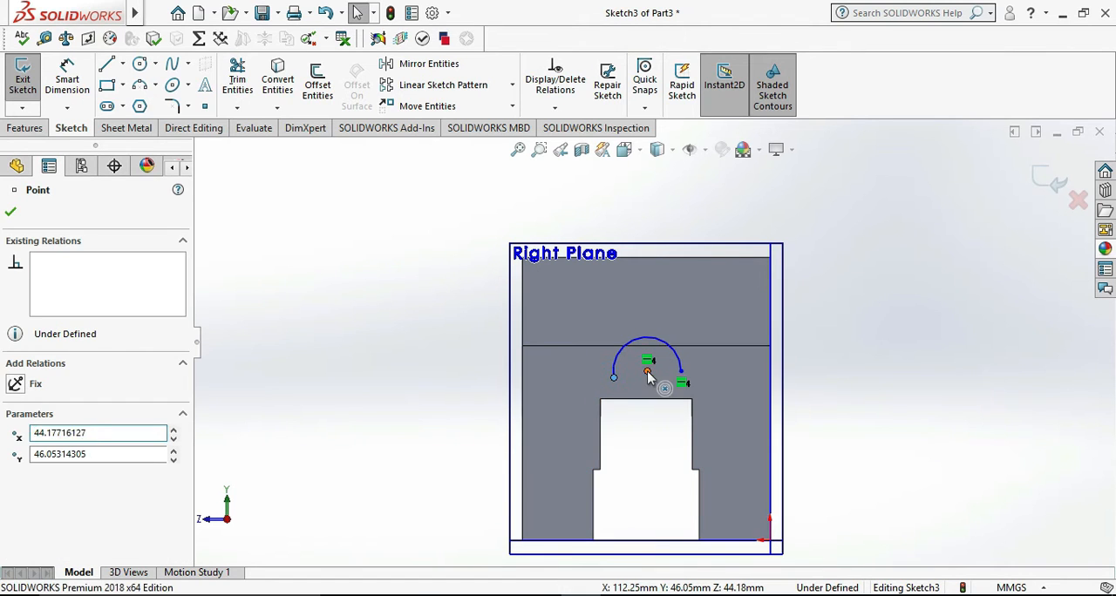
{"action": "left_click", "coordinate": [612, 377], "text": "ctrl"}
{"action": "left_click", "coordinate": [61, 475]}
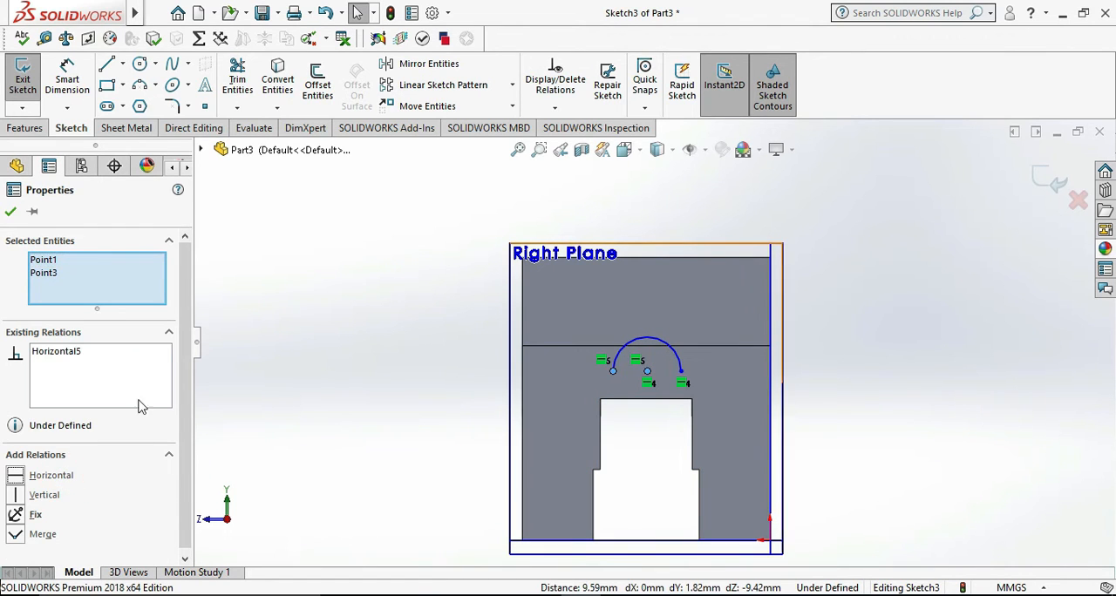
{"action": "left_click", "coordinate": [10, 212]}
{"action": "left_click", "coordinate": [285, 357]}
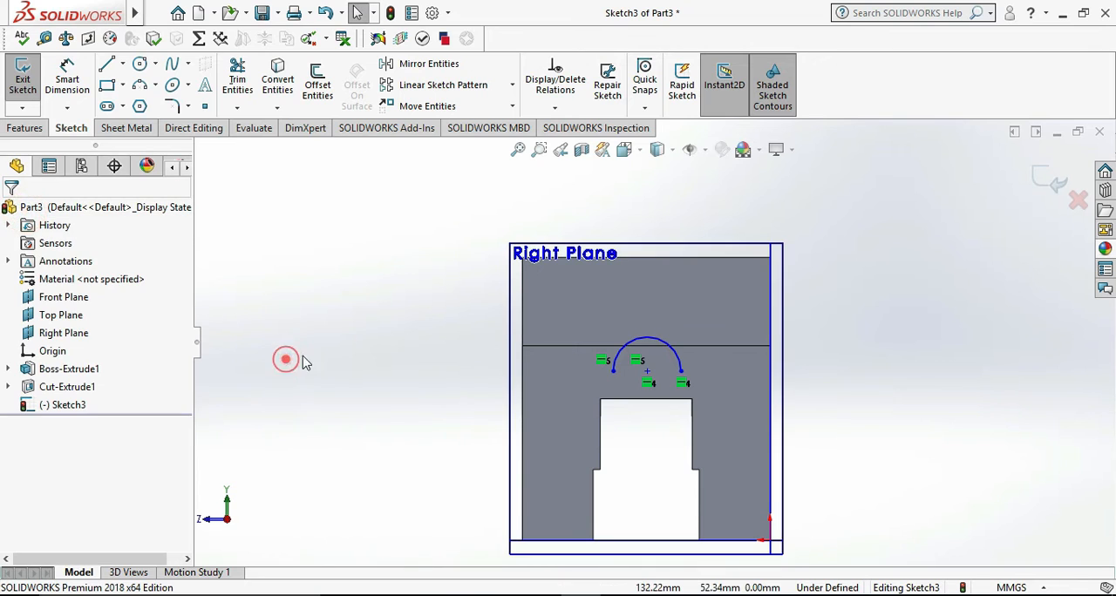
- Check the rounded boss's height dimension on the reference drawing
{"action": "left_click", "coordinate": [58, 79]}
{"action": "left_click", "coordinate": [659, 595]}
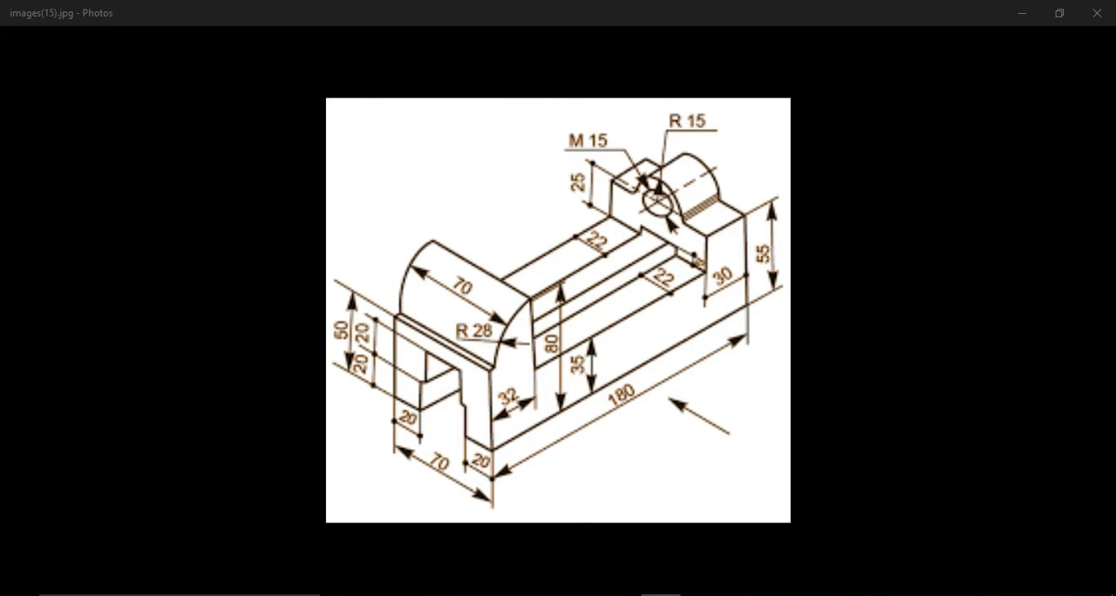
{"action": "left_click", "coordinate": [659, 594]}
{"action": "mouse_move", "coordinate": [822, 452]}
{"action": "middle_mouse_down"}
{"action": "mouse_move", "coordinate": [785, 459]}
{"action": "mouse_move", "coordinate": [741, 427]}
{"action": "middle_mouse_up"}
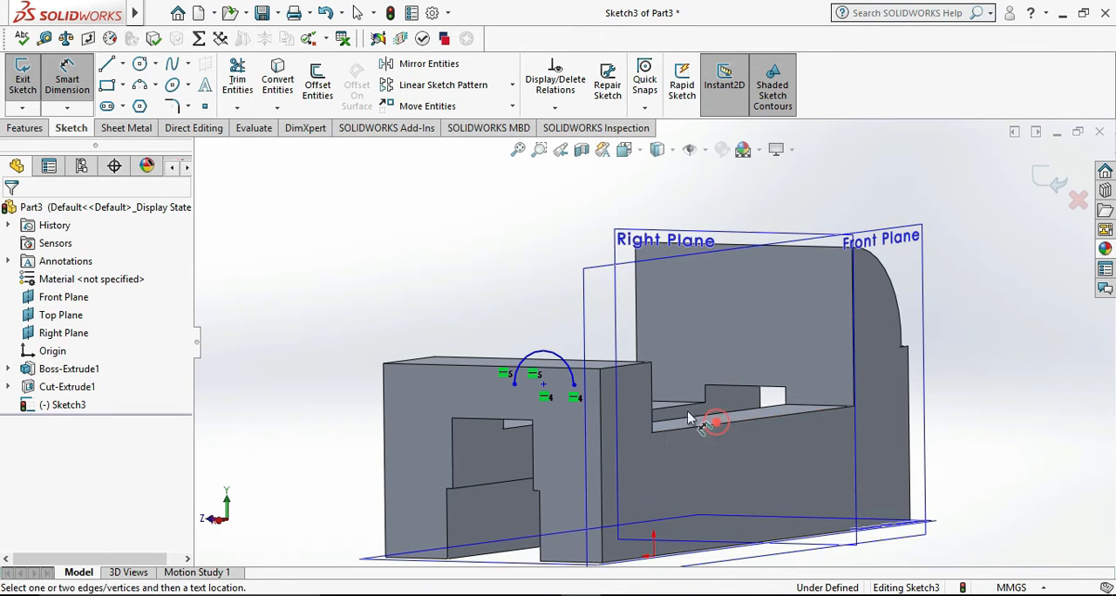
{"action": "left_click", "coordinate": [543, 385]}
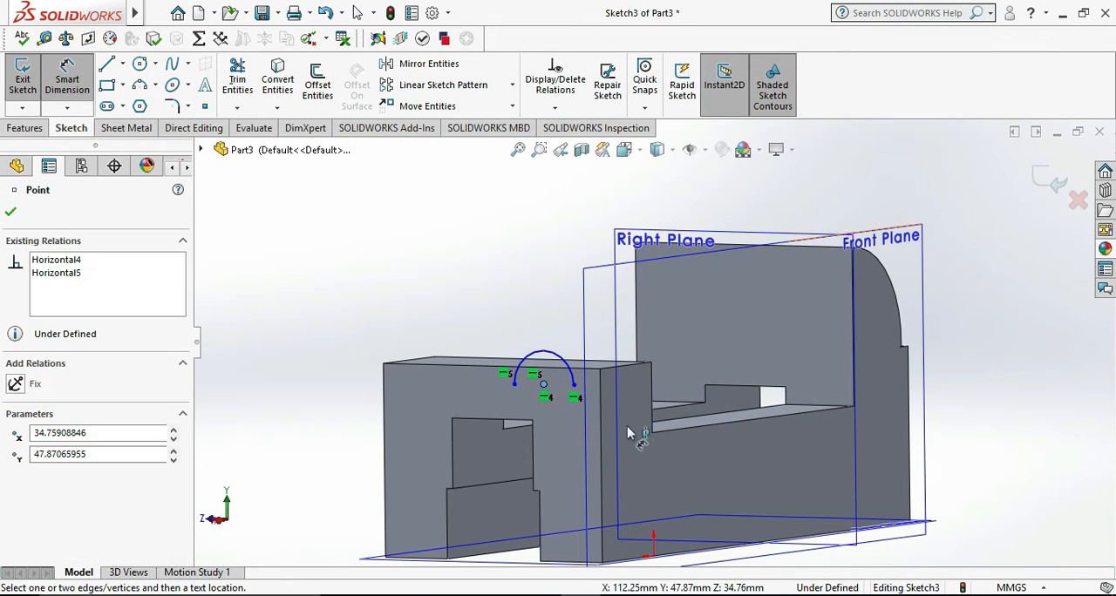
{"action": "left_click", "coordinate": [678, 433]}
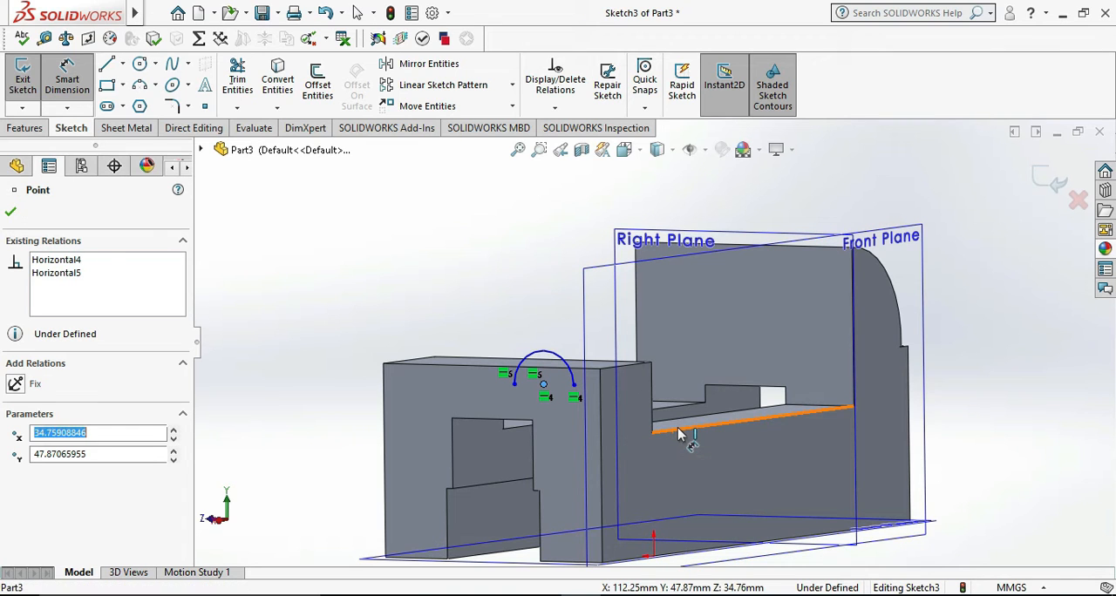
{"action": "key", "text": "Escape"}
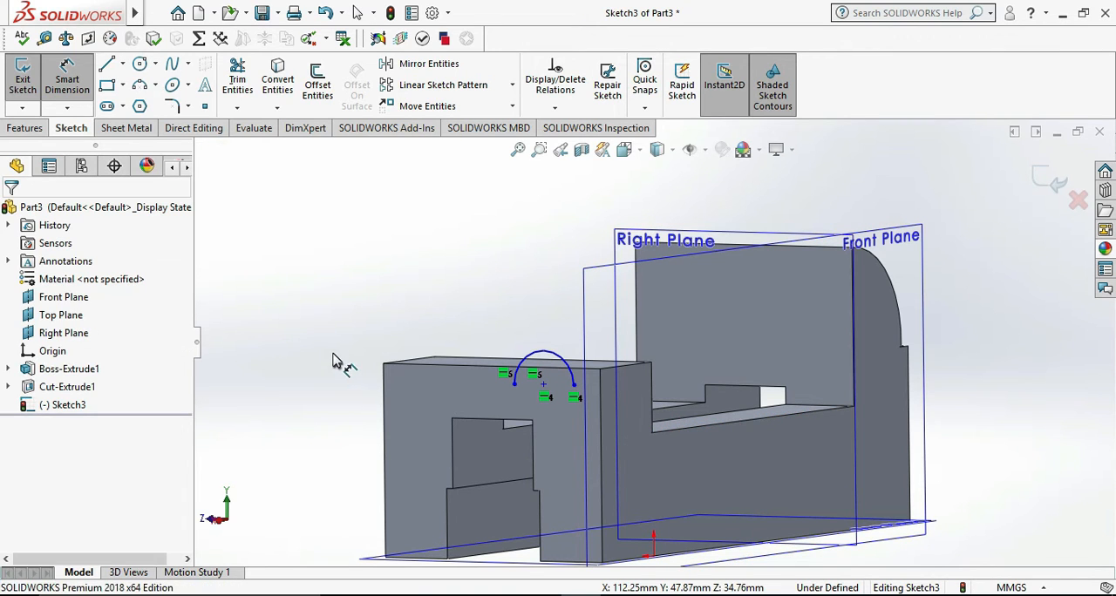
{"action": "key", "text": "Escape"}
- Dimension the arc's centre vertically from the corner where the base's upper surface meets the end block, and set the distance to 25 mm
{"action": "left_click", "coordinate": [69, 84]}
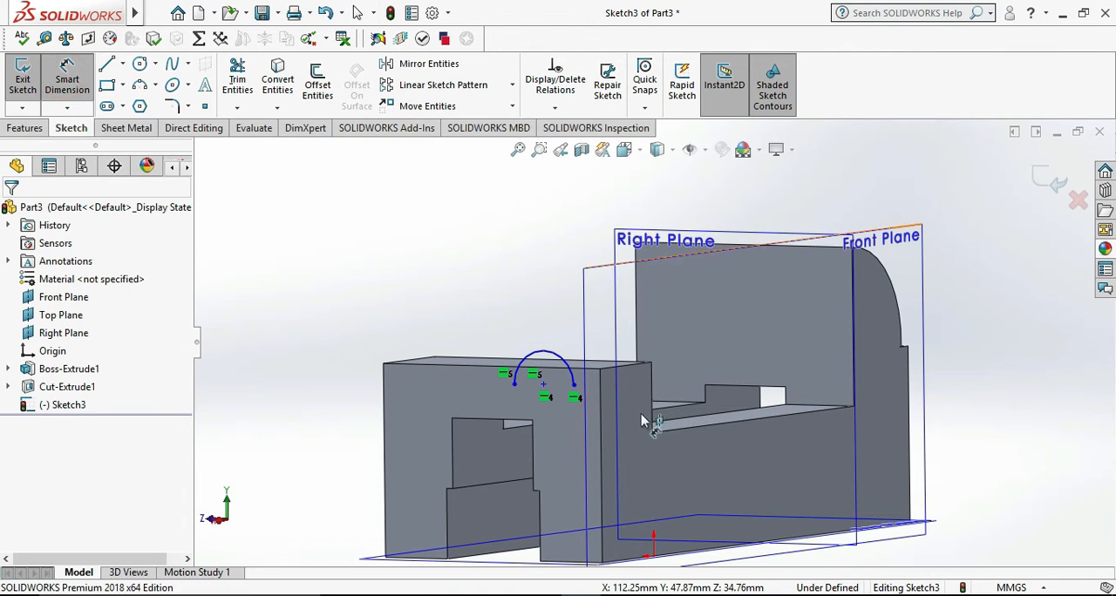
{"action": "left_click", "coordinate": [544, 389]}
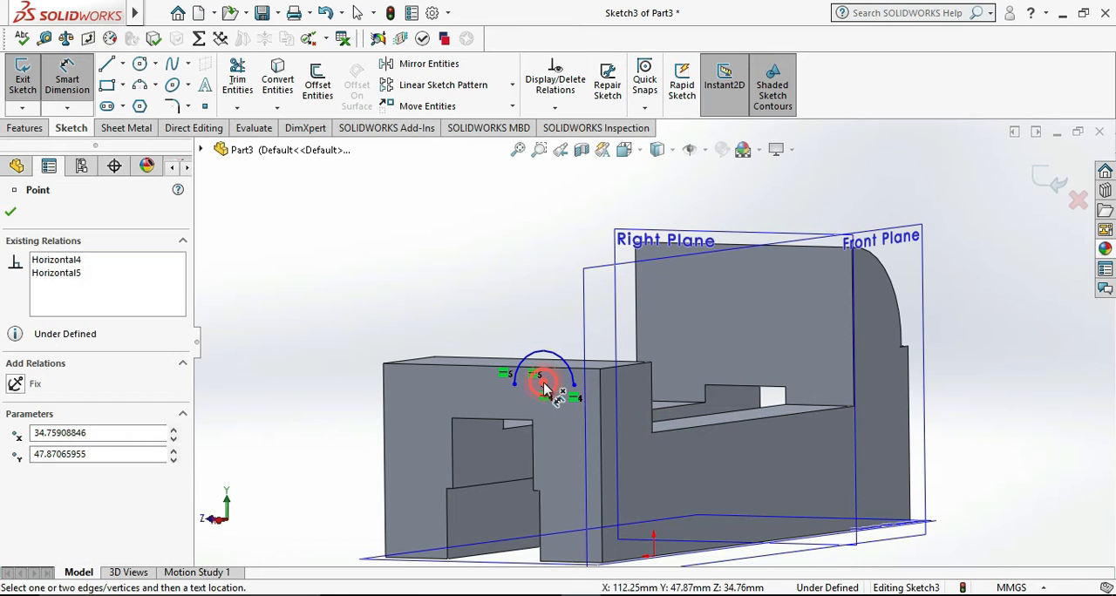
{"action": "left_click", "coordinate": [652, 431]}
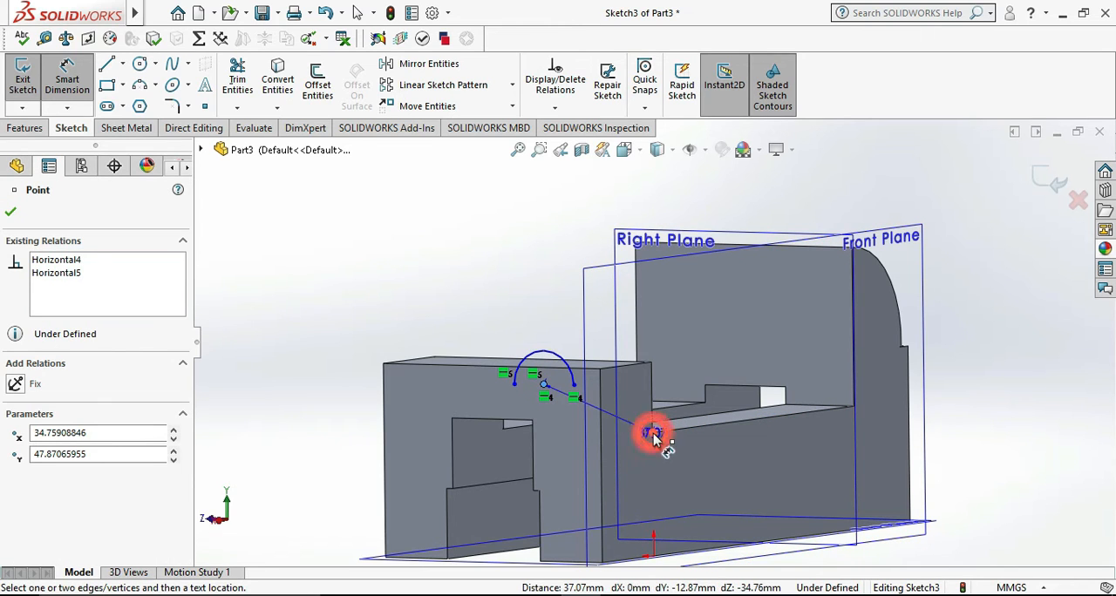
{"action": "left_click", "coordinate": [518, 417]}
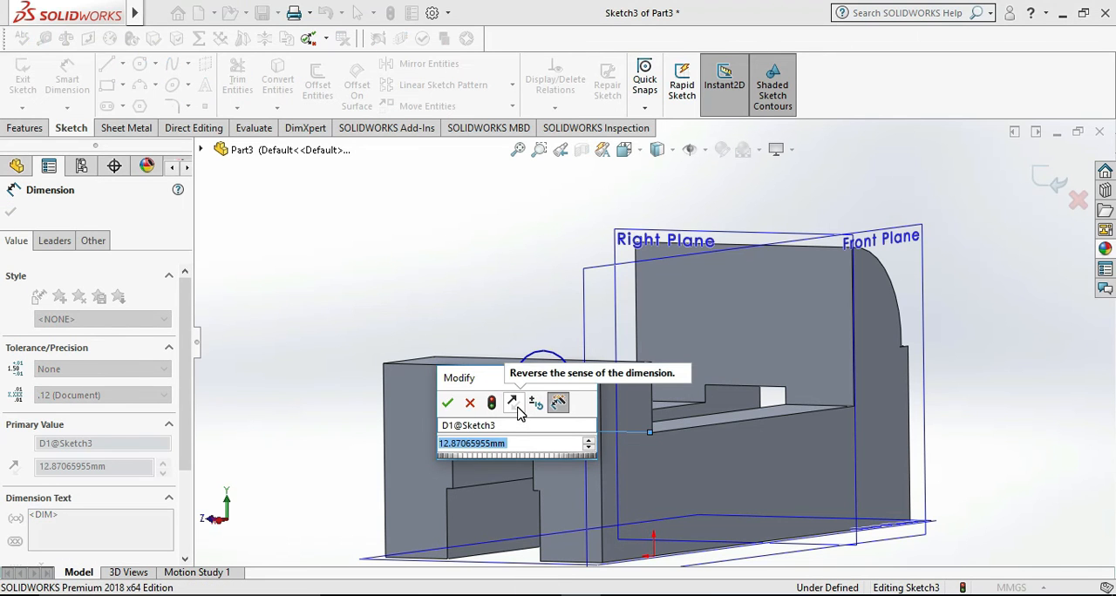
{"action": "type", "text": "25"}
{"action": "key", "text": "Return"}
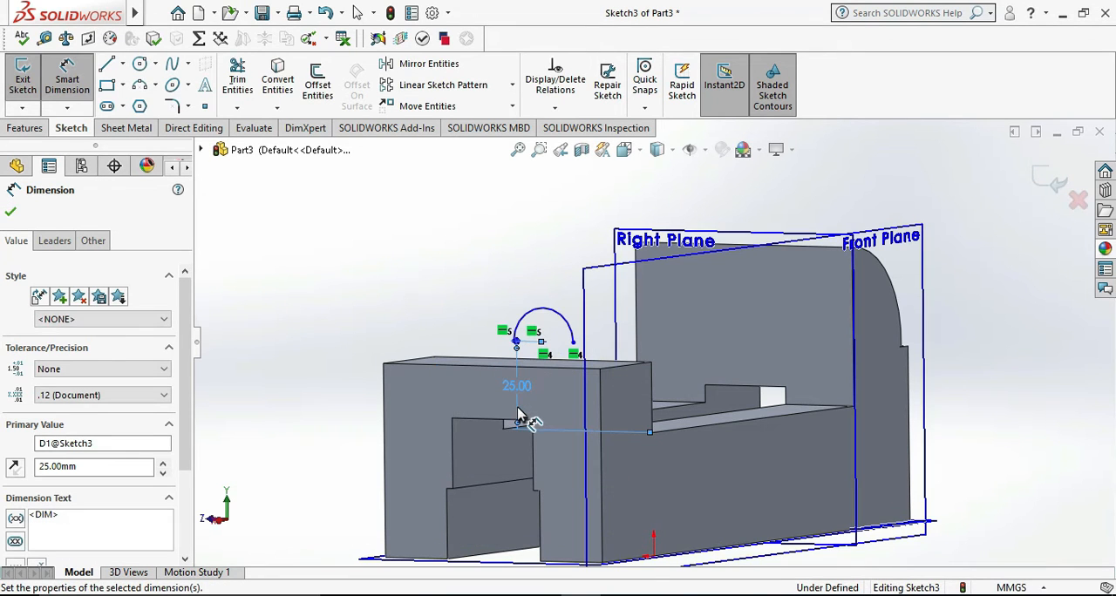
{"action": "middle_click_drag", "start_coordinate": [413, 283], "coordinate": [509, 320]}
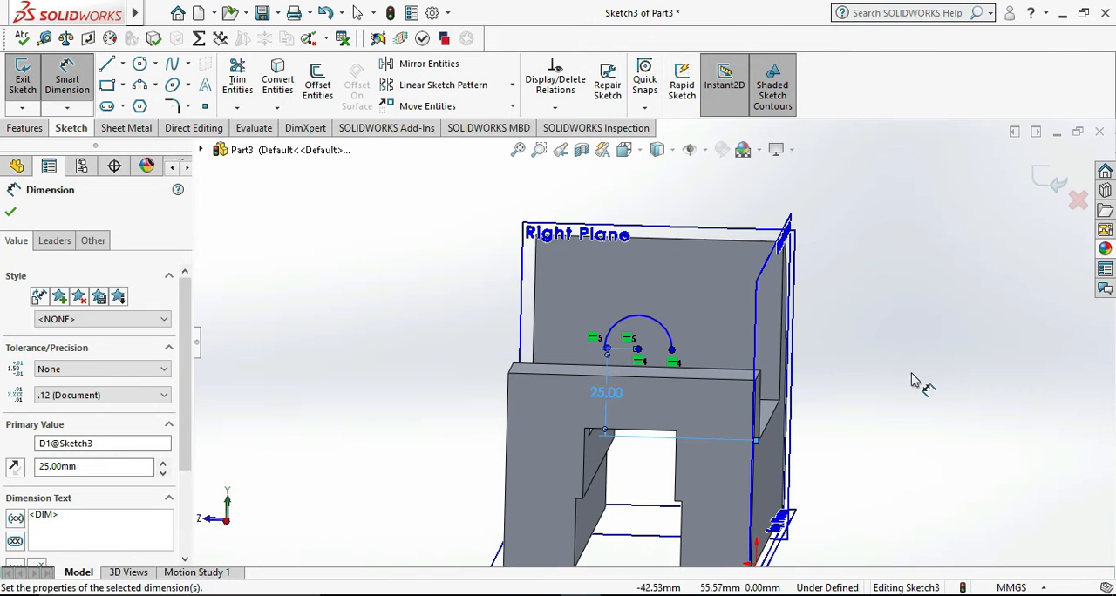
{"action": "left_click", "coordinate": [880, 387]}
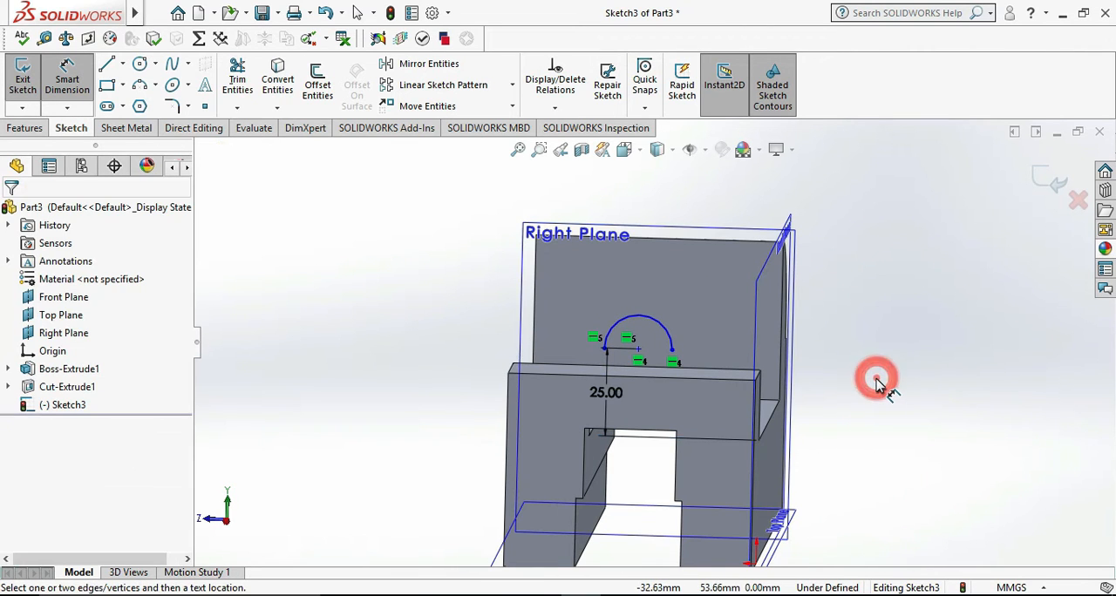
- Check the rounded boss's profile and its transitions into the end block on the reference drawing
{"action": "key", "text": "ctrl+8"}
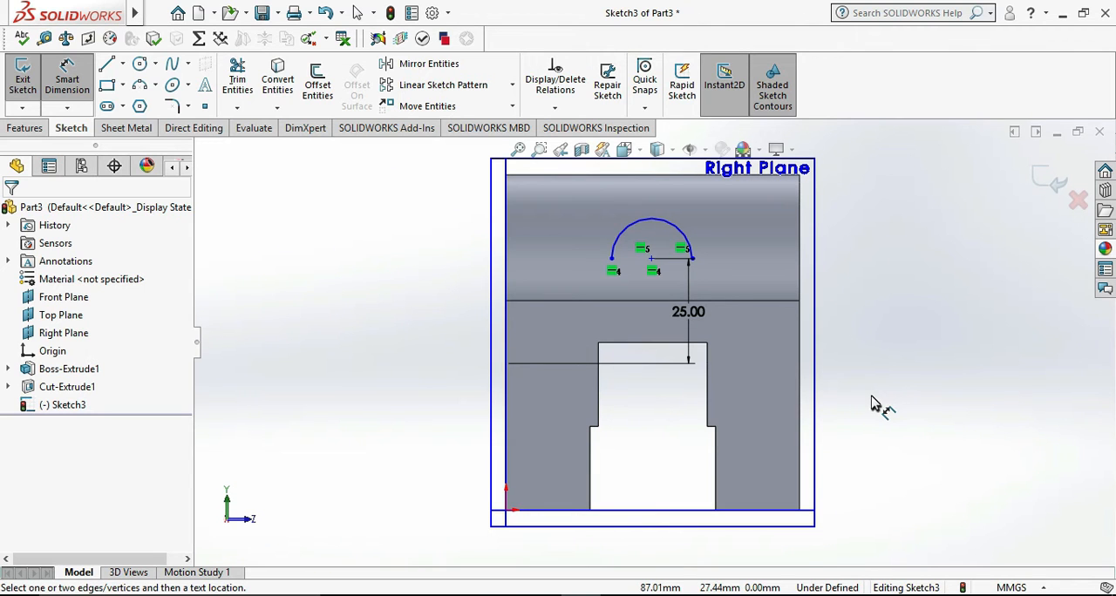
{"action": "key", "text": "ctrl+8"}
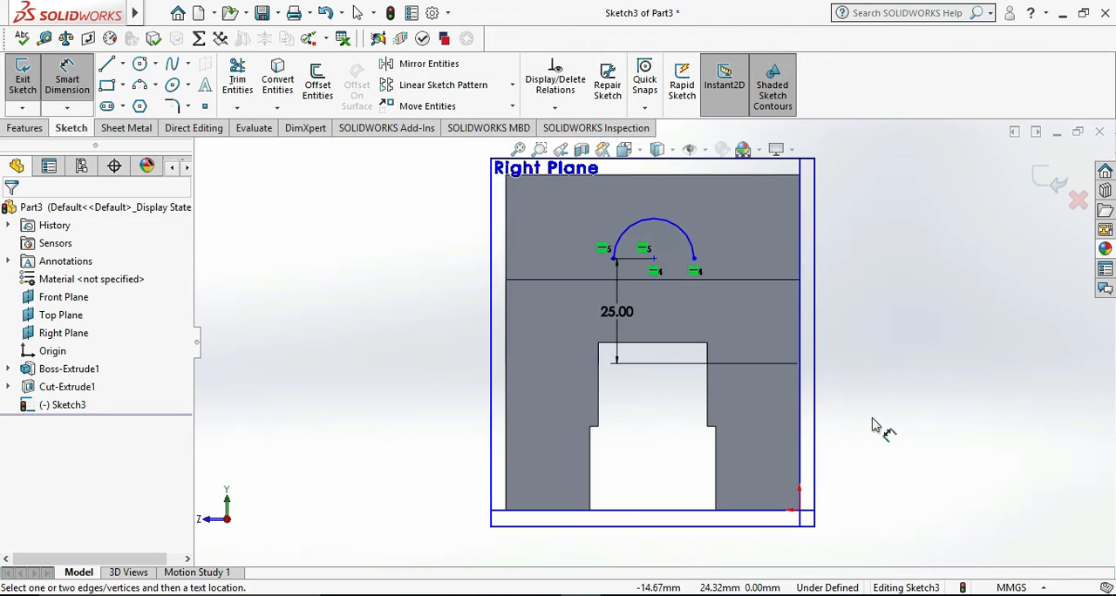
{"action": "left_click", "coordinate": [660, 594]}
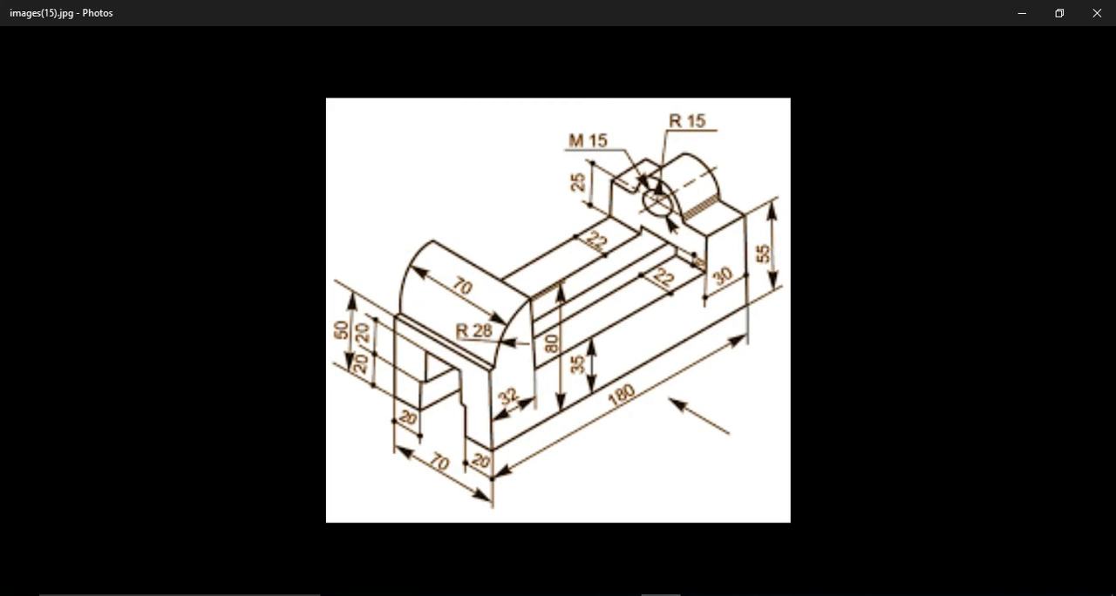
{"action": "left_click", "coordinate": [660, 594]}
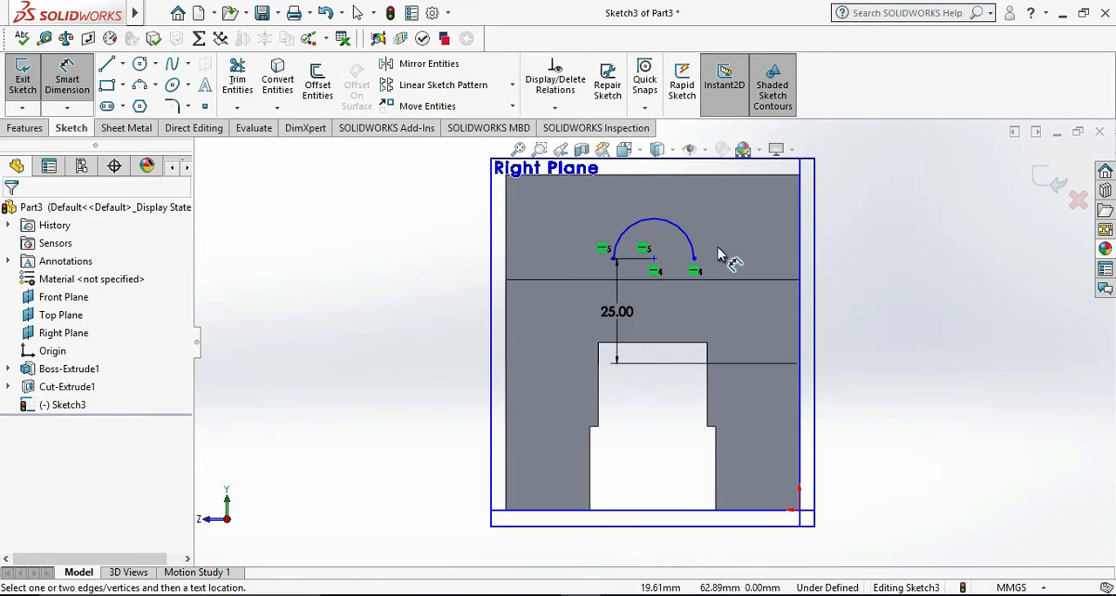
{"action": "scroll", "coordinate": [719, 248], "scroll_direction": "down", "scroll_amount": 2}
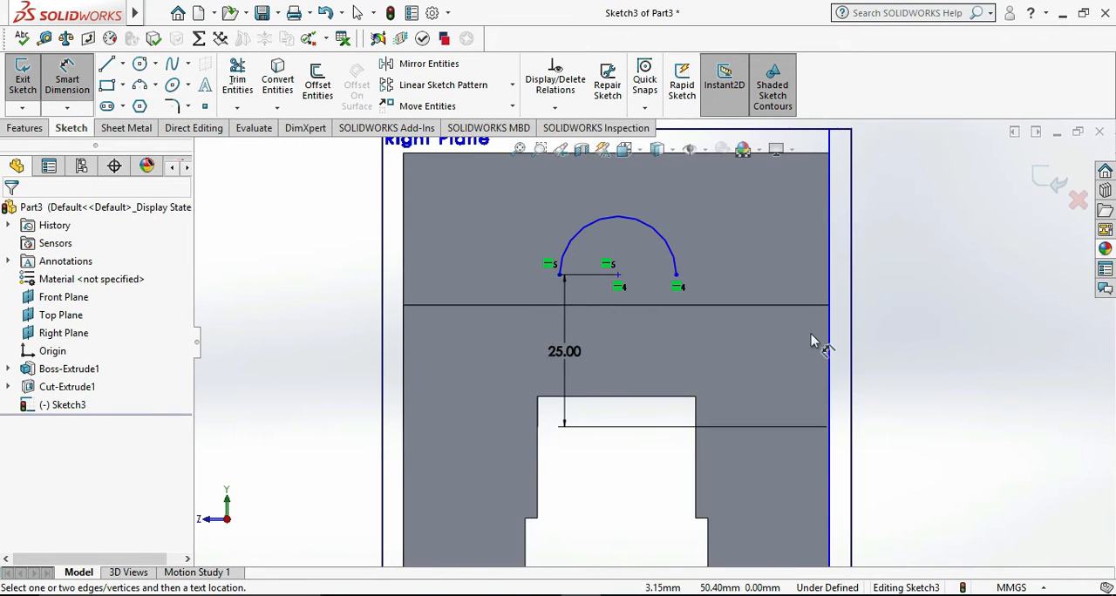
{"action": "left_click", "coordinate": [140, 87]}
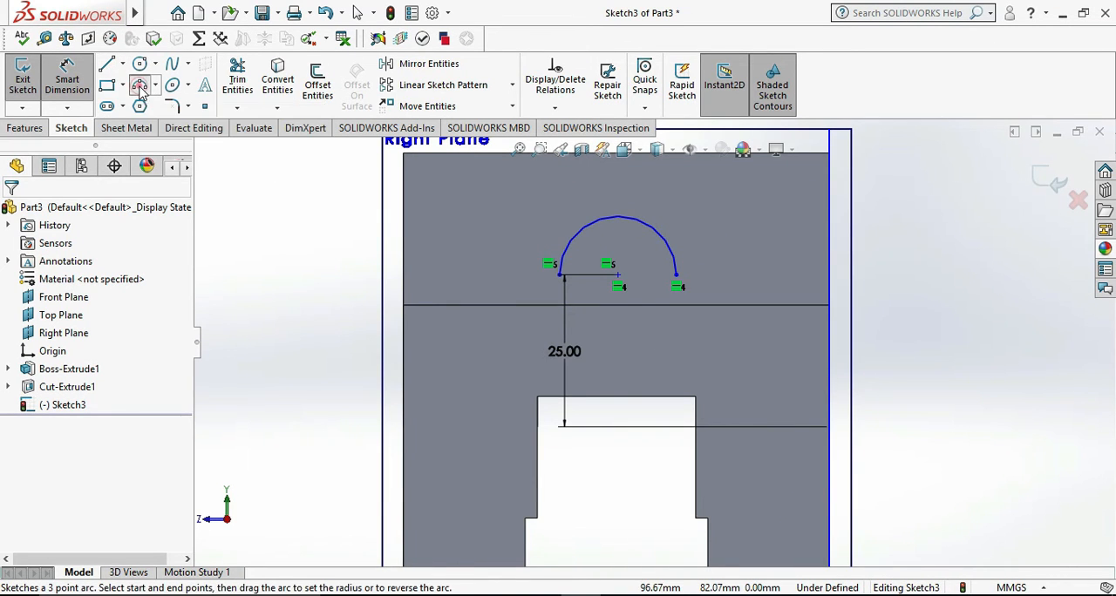
{"action": "key", "text": "Escape"}
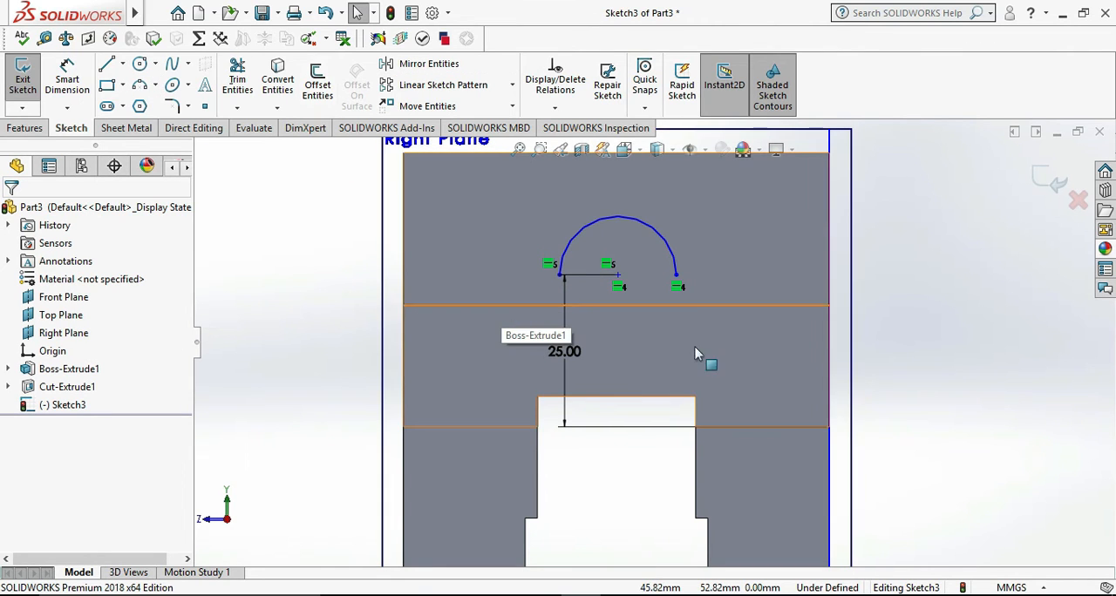
- Convert the end block's top edge nearest the arc into a sketch line
{"action": "mouse_move", "coordinate": [909, 374]}
{"action": "middle_mouse_down"}
{"action": "mouse_move", "coordinate": [852, 380]}
{"action": "mouse_move", "coordinate": [889, 379]}
{"action": "mouse_move", "coordinate": [773, 311]}
{"action": "middle_mouse_up"}
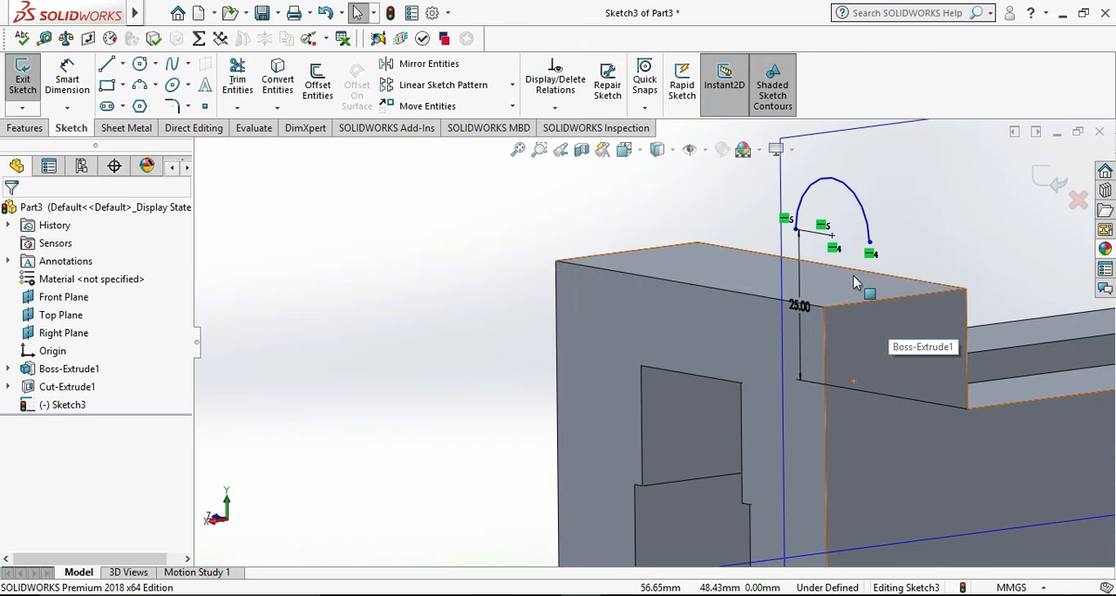
{"action": "left_click", "coordinate": [791, 304]}
{"action": "left_click", "coordinate": [272, 81]}
{"action": "left_click", "coordinate": [391, 315]}
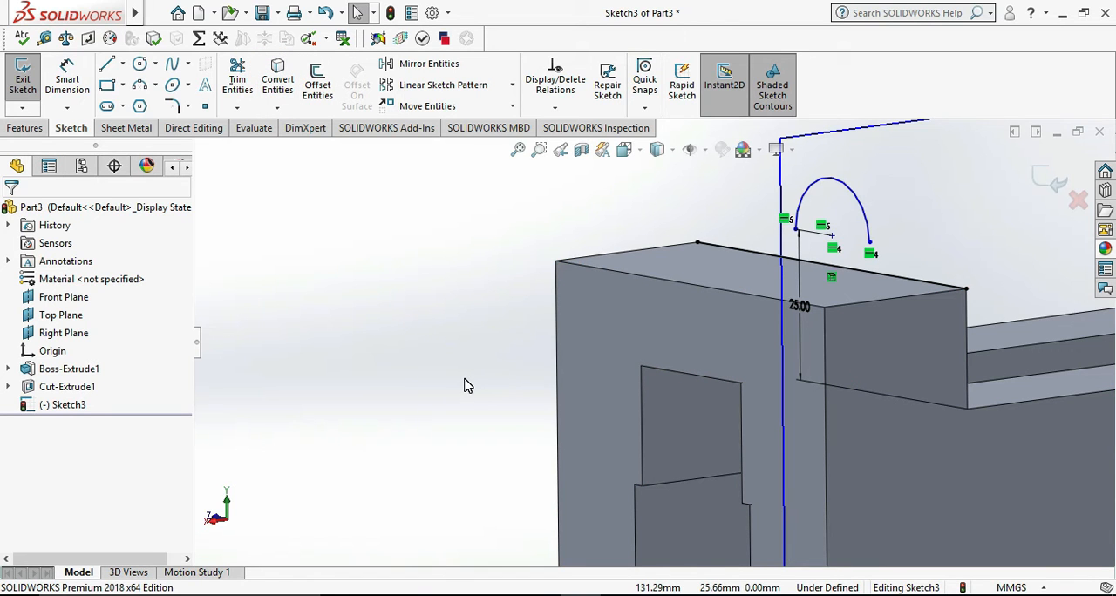
- Sketch a three-point arc of about 6.4 mm radius curving from the semicircle's left endpoint down to the converted top-edge line
{"action": "key", "text": "ctrl+8"}
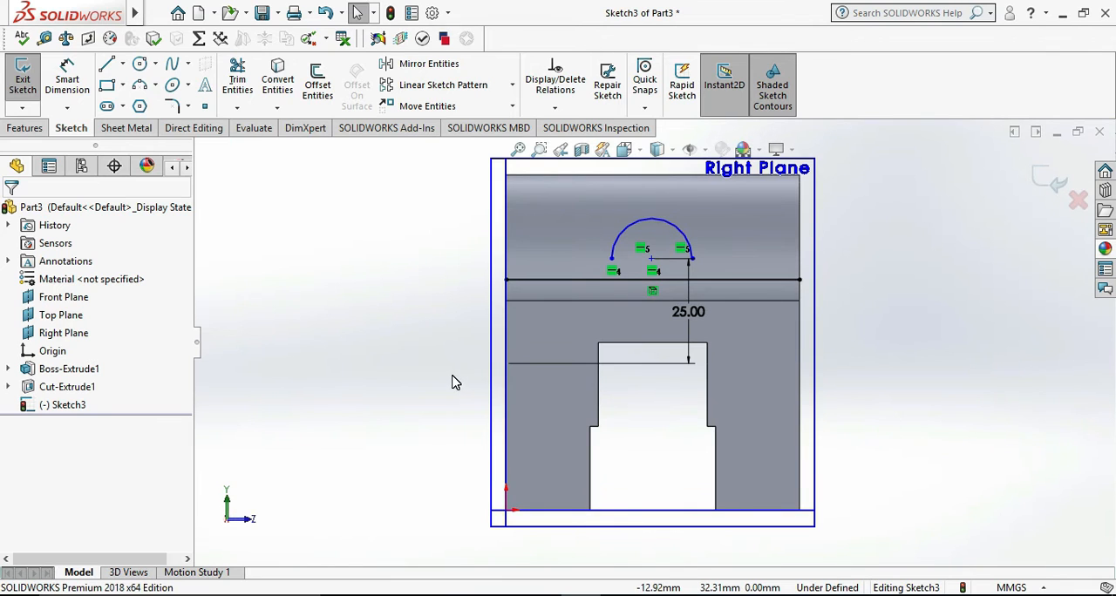
{"action": "key", "text": "ctrl+8"}
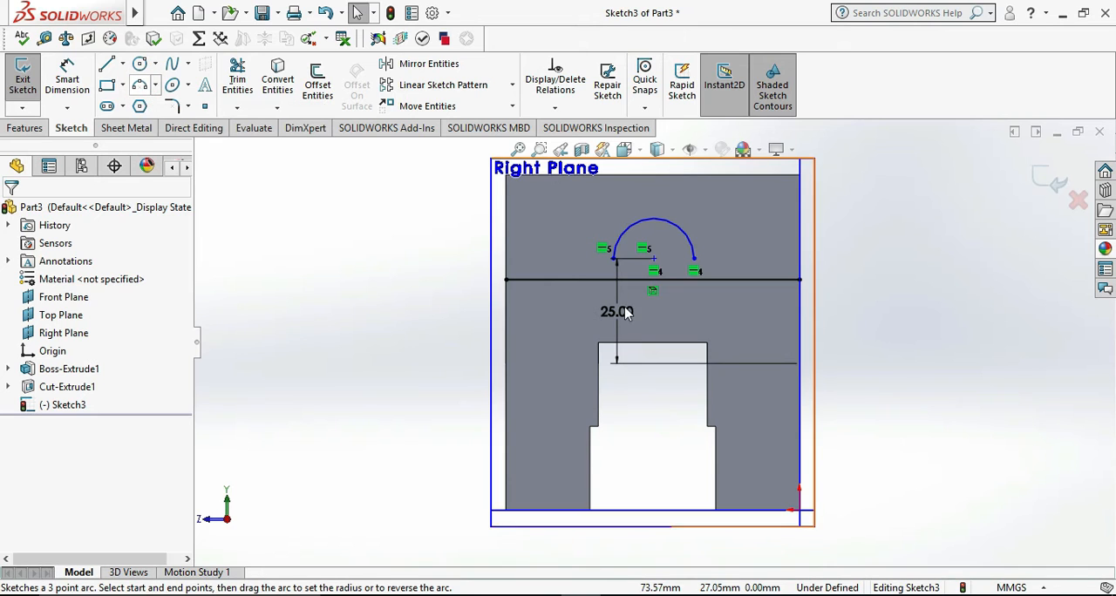
{"action": "scroll", "coordinate": [625, 261], "scroll_direction": "down", "scroll_amount": 5}
{"action": "scroll", "coordinate": [612, 271], "scroll_direction": "down", "scroll_amount": 2}
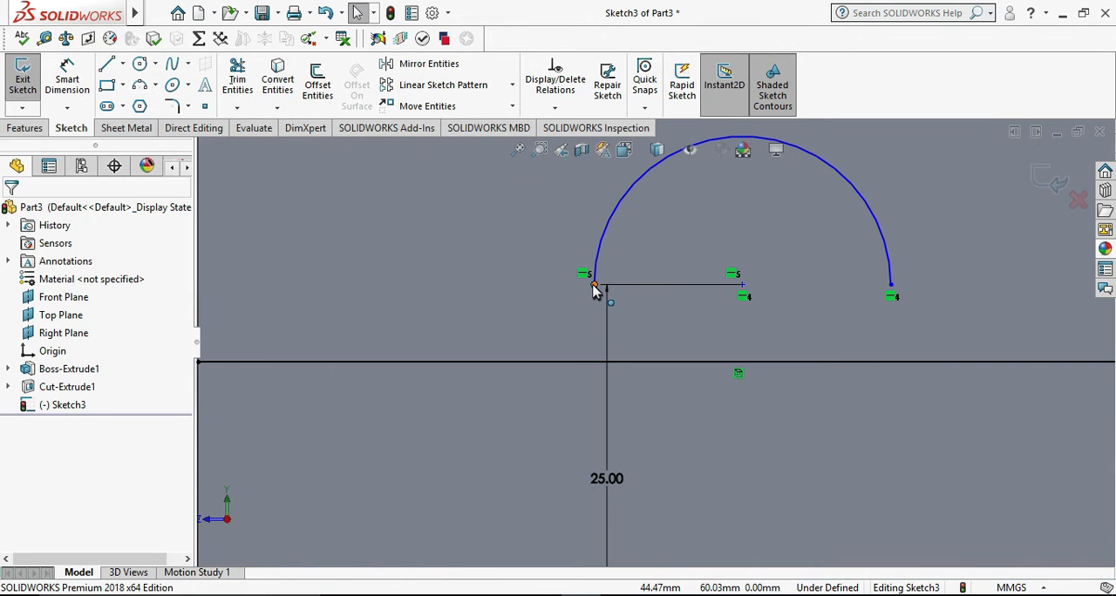
{"action": "left_click", "coordinate": [140, 85]}
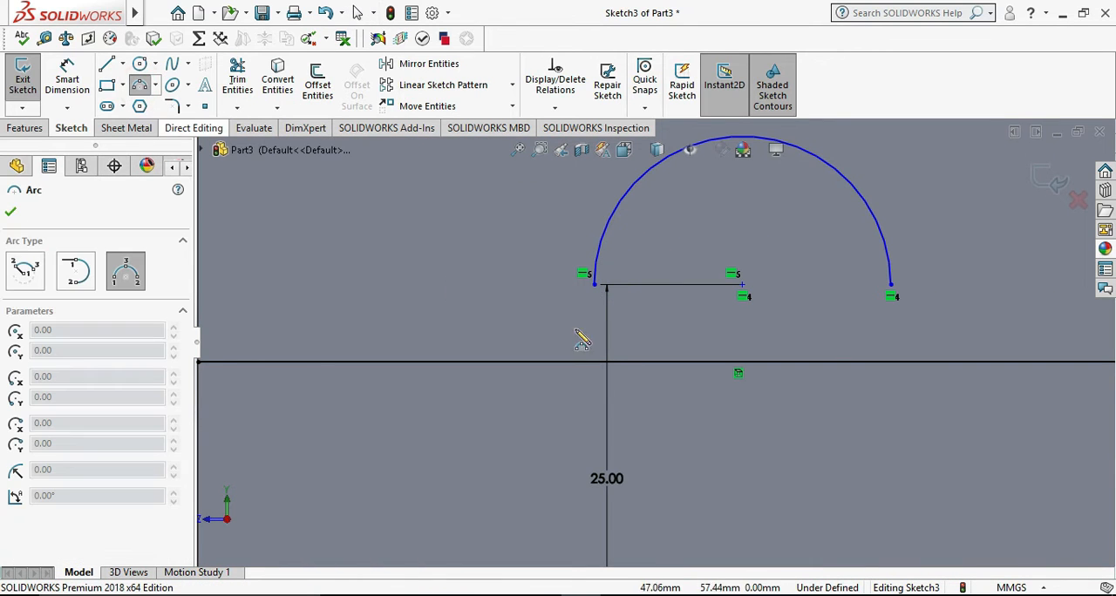
{"action": "left_click", "coordinate": [594, 284]}
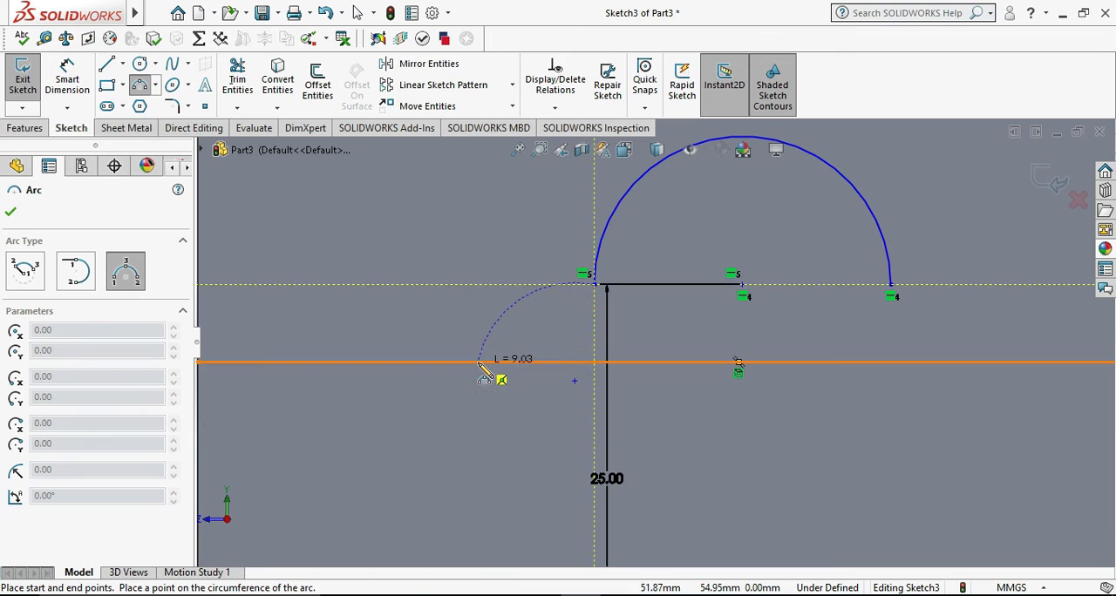
{"action": "left_click", "coordinate": [482, 362]}
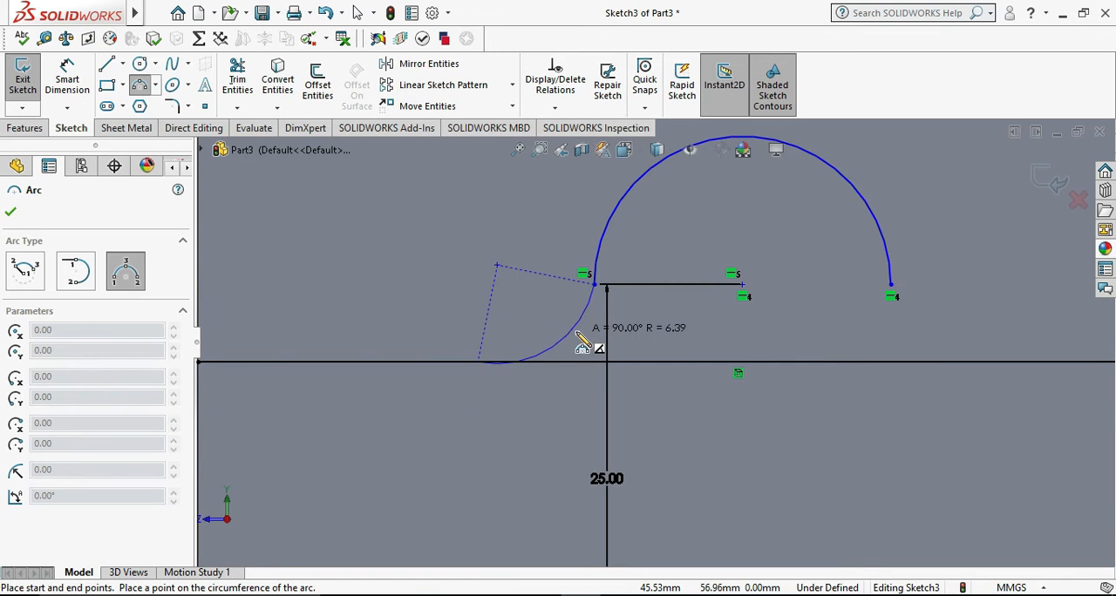
{"action": "left_click", "coordinate": [578, 335]}
{"action": "scroll", "coordinate": [555, 363], "scroll_direction": "down", "scroll_amount": 1}
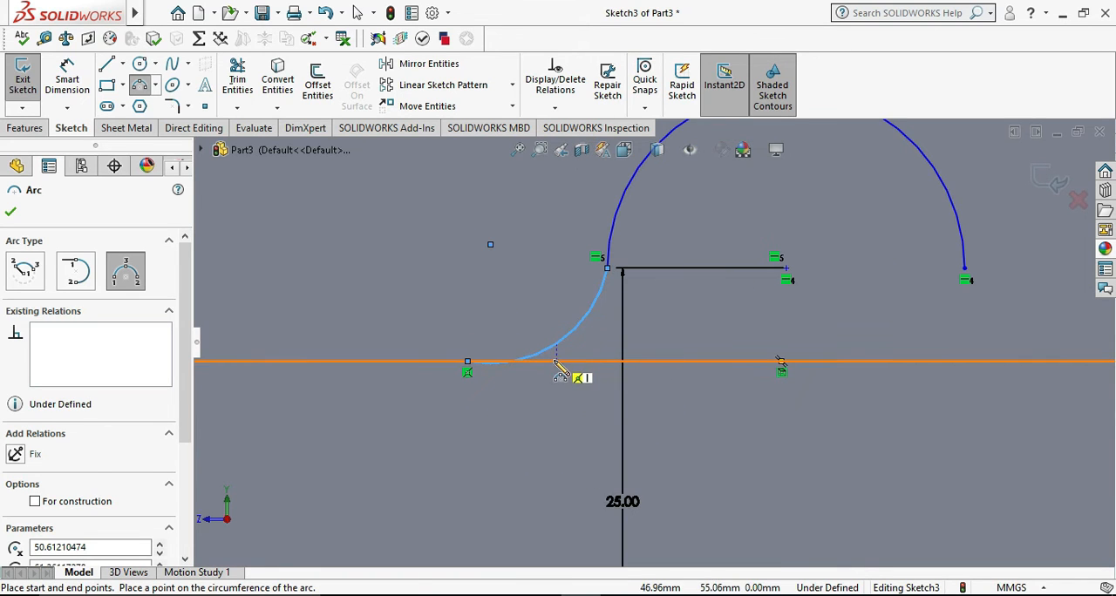
{"action": "key", "text": "Escape"}
- Draw a vertical centreline about 9 mm long downward from the semicircle's centre
{"action": "left_click", "coordinate": [123, 66]}
{"action": "left_click", "coordinate": [148, 99]}
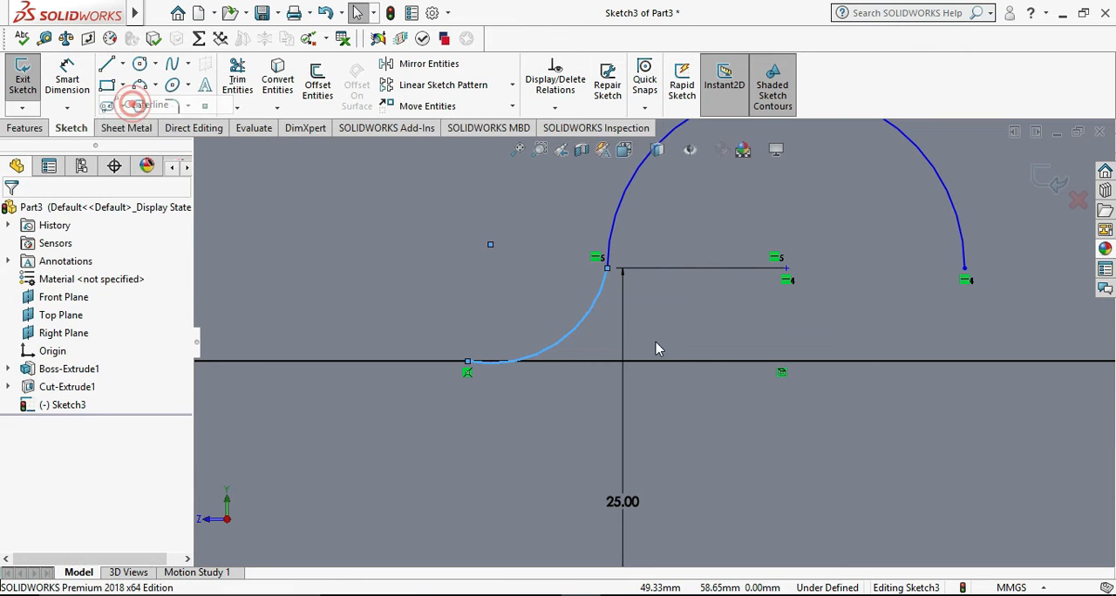
{"action": "left_click", "coordinate": [787, 277]}
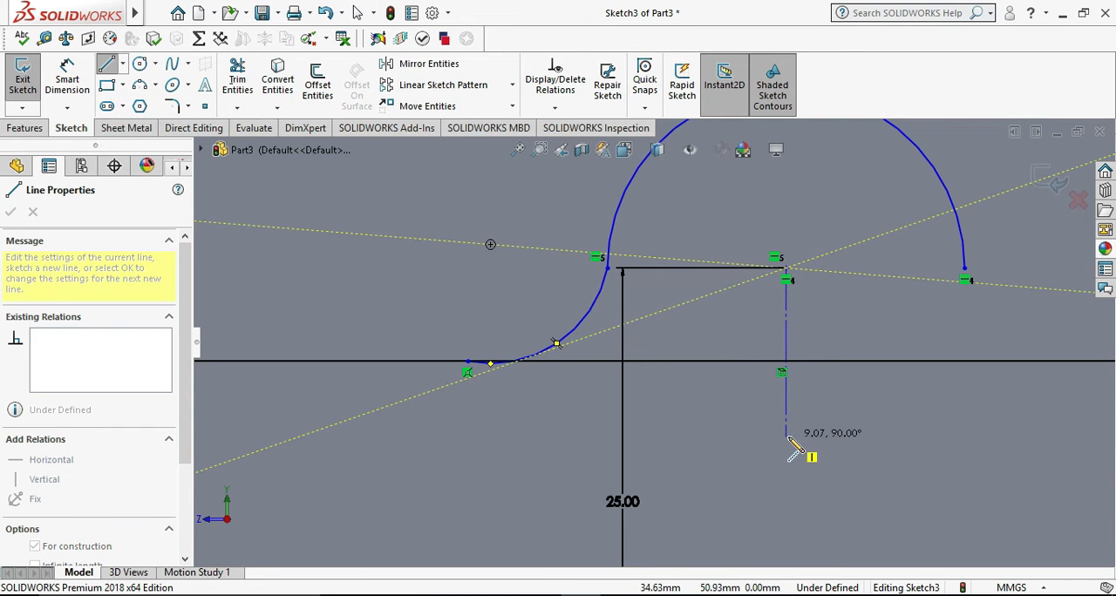
{"action": "left_click", "coordinate": [787, 435]}
{"action": "key", "text": "Escape"}
- Mirror the small side arc about the vertical centreline, keeping the original
{"action": "scroll", "coordinate": [698, 349], "scroll_direction": "up", "scroll_amount": 5}
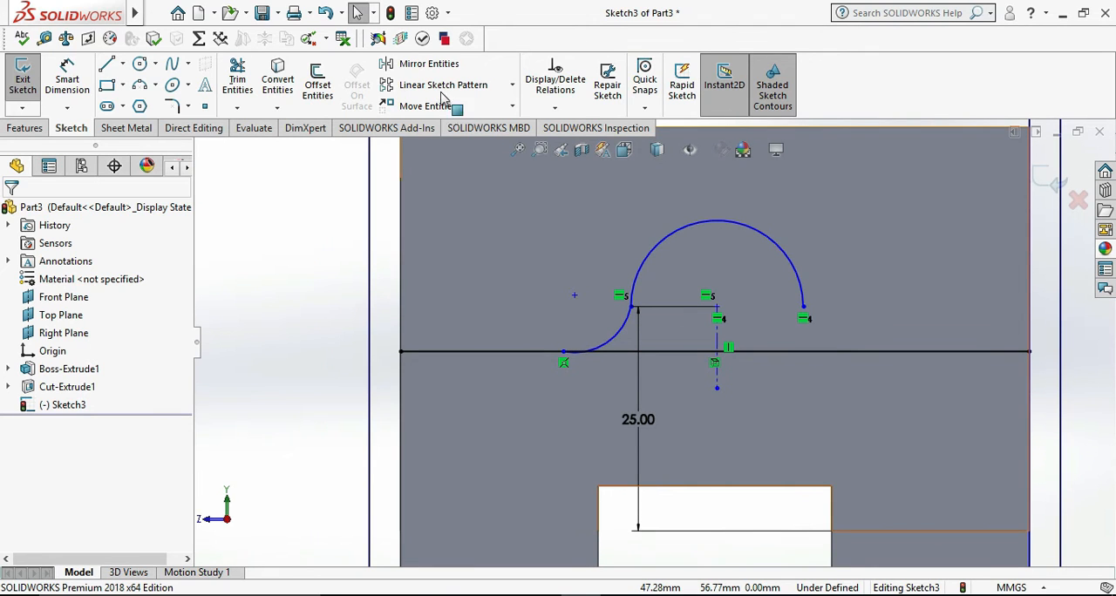
{"action": "left_click", "coordinate": [425, 69]}
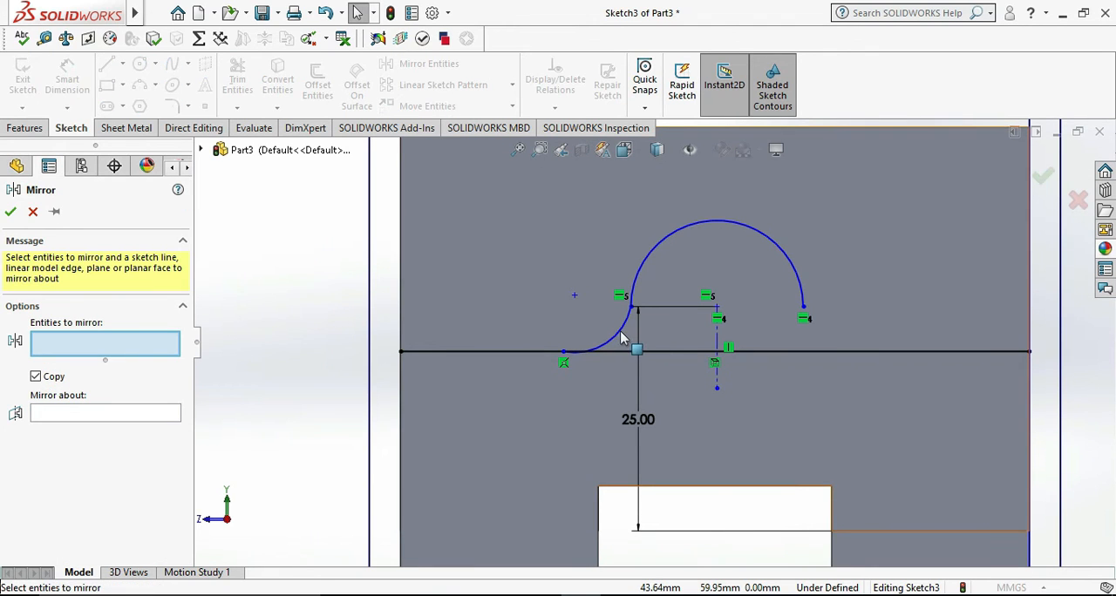
{"action": "left_click", "coordinate": [617, 343]}
{"action": "left_click", "coordinate": [156, 413]}
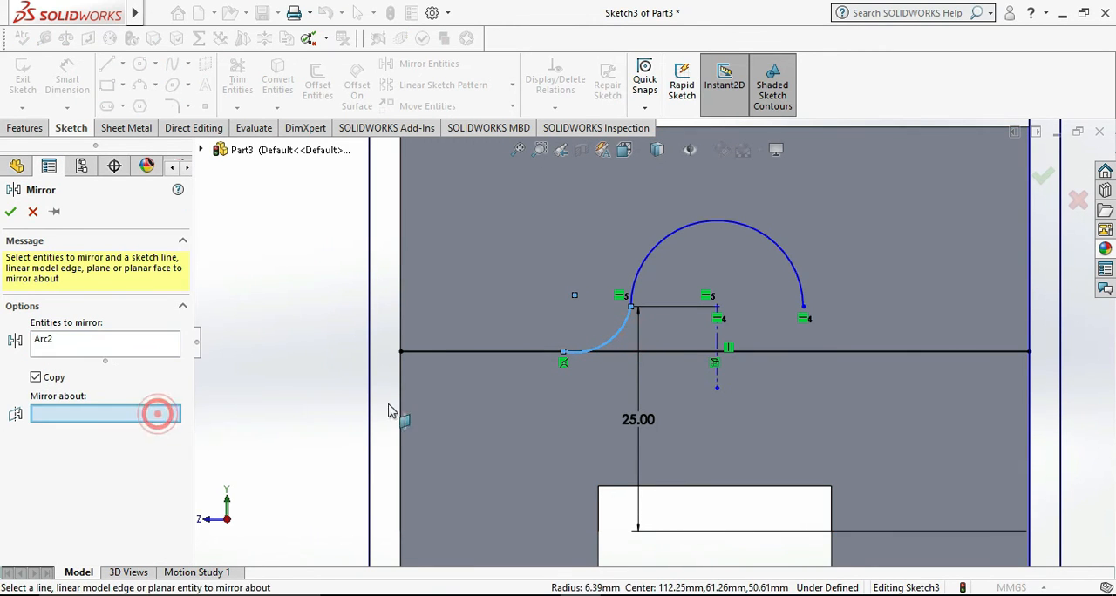
{"action": "left_click", "coordinate": [717, 341]}
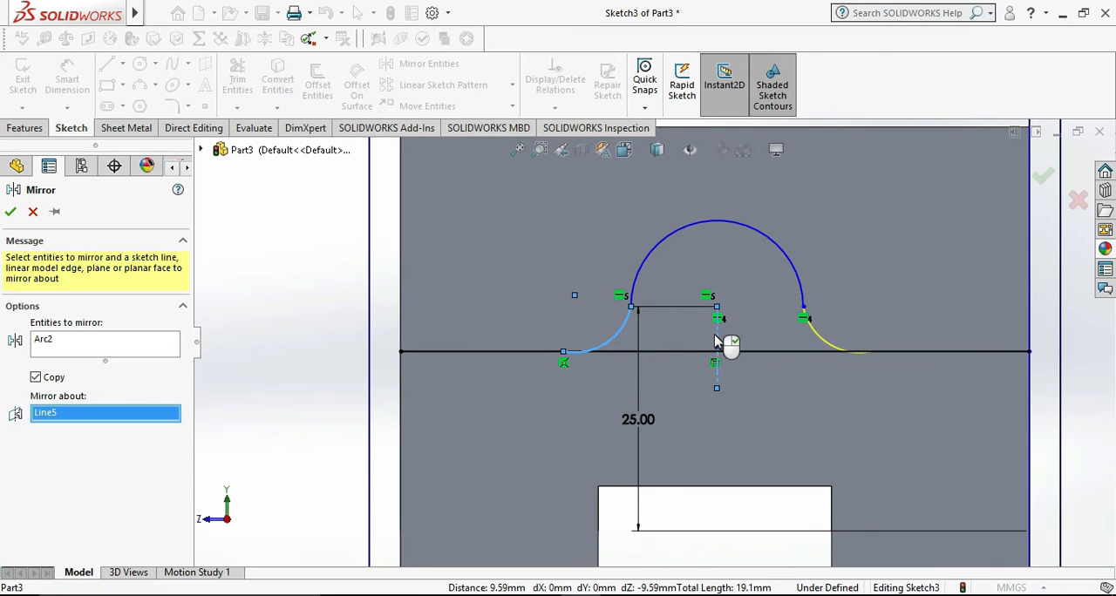
{"action": "left_click", "coordinate": [11, 213]}
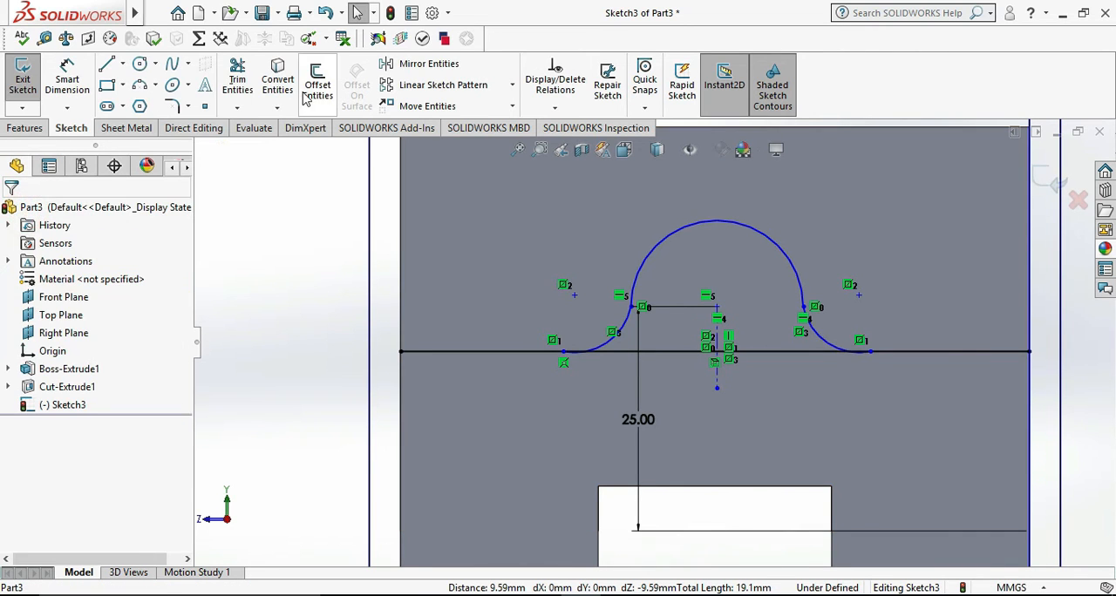
- Power-trim the overhanging ends of both side arcs and the adjoining pieces of the converted line
{"action": "left_click", "coordinate": [237, 80]}
{"action": "scroll", "coordinate": [584, 359], "scroll_direction": "down", "scroll_amount": 5}
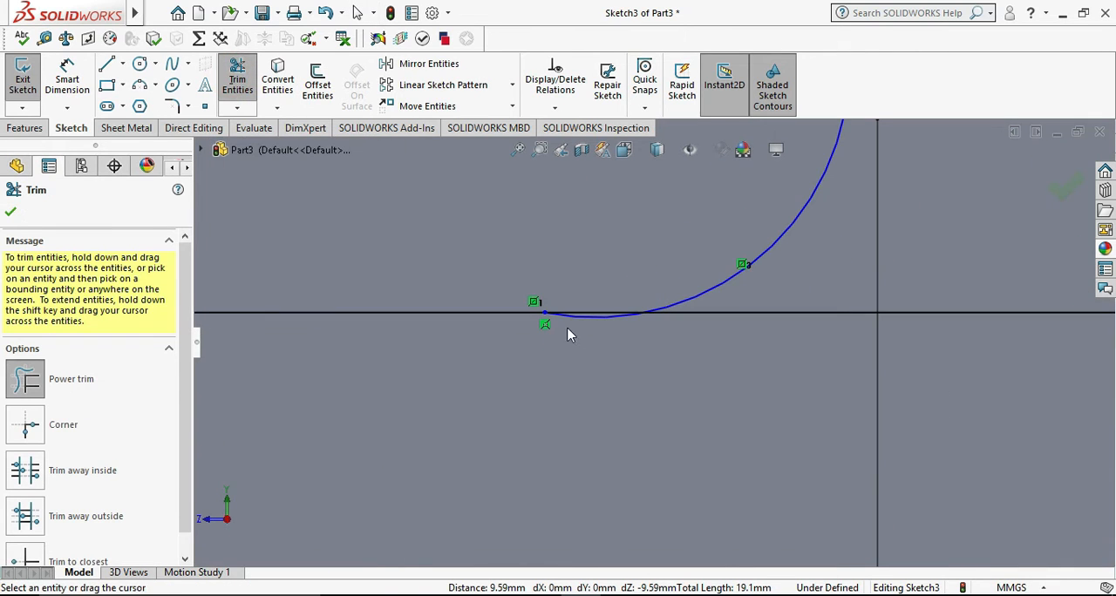
{"action": "left_click_drag", "start_coordinate": [564, 292], "coordinate": [617, 365]}
{"action": "scroll", "coordinate": [797, 367], "scroll_direction": "up", "scroll_amount": 3}
{"action": "scroll", "coordinate": [797, 373], "scroll_direction": "up", "scroll_amount": 3}
{"action": "scroll", "coordinate": [936, 326], "scroll_direction": "down", "scroll_amount": 6}
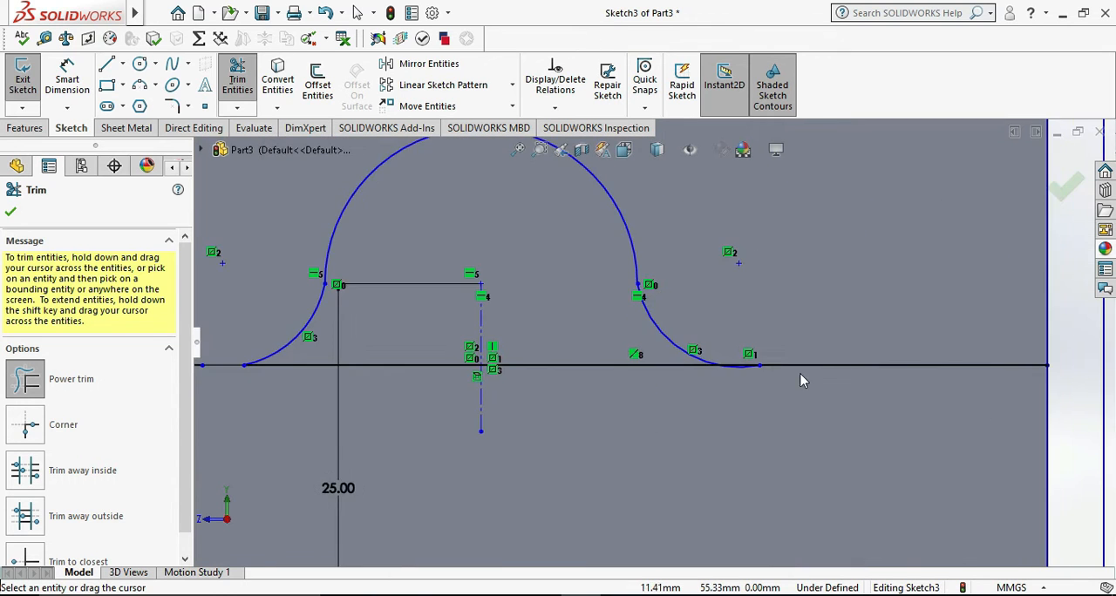
{"action": "left_click_drag", "start_coordinate": [663, 376], "coordinate": [672, 350]}
{"action": "key", "text": "Escape"}
{"action": "scroll", "coordinate": [791, 366], "scroll_direction": "up", "scroll_amount": 4}
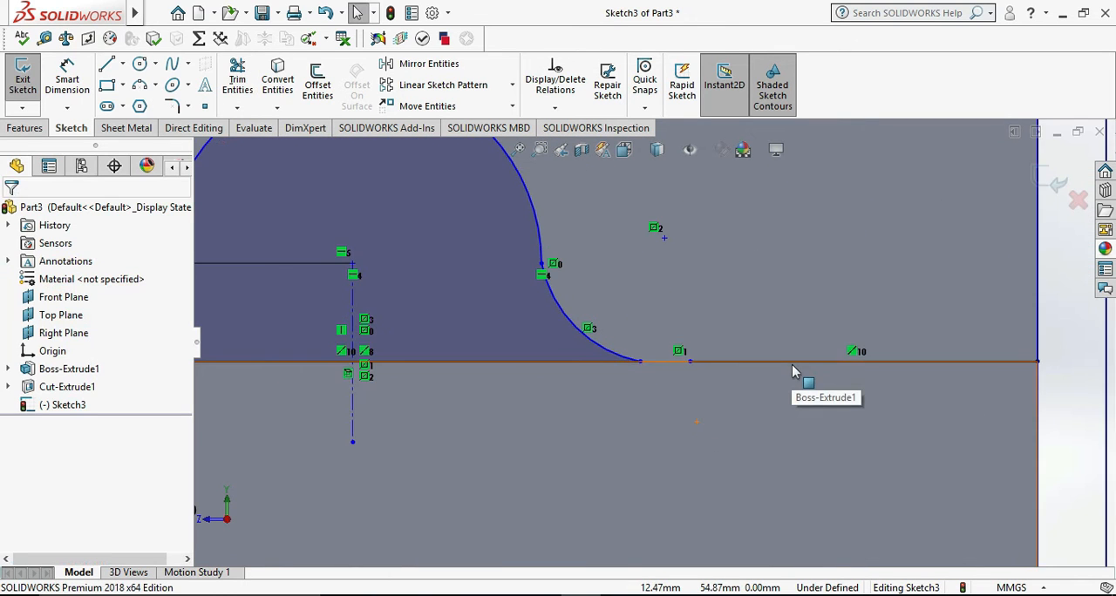
- Delete the leftover converted line segments on both sides of the rounded boss profile
{"action": "left_click", "coordinate": [780, 352]}
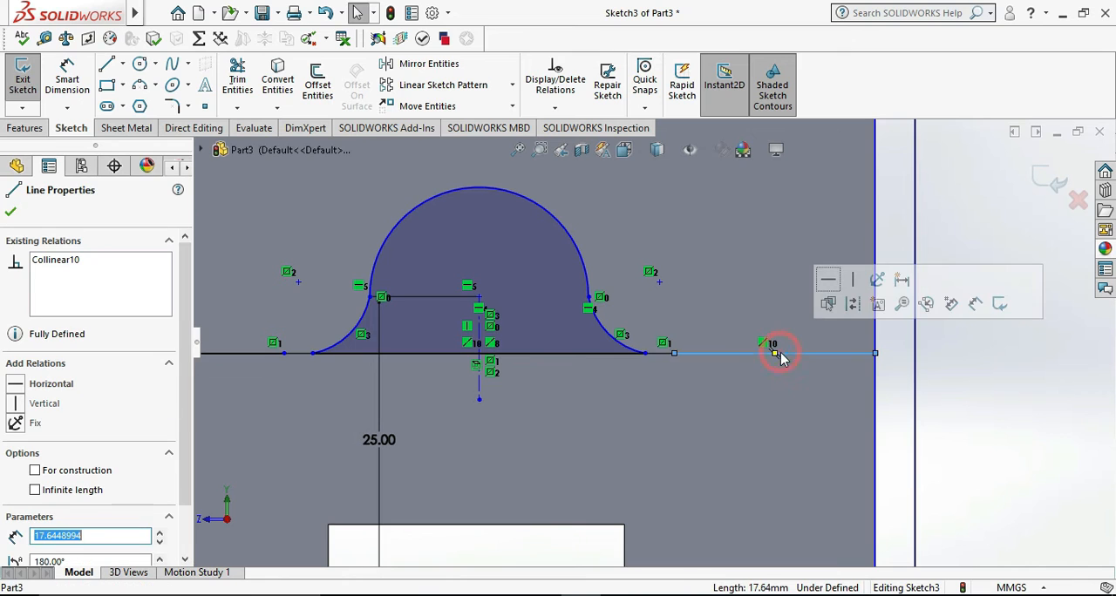
{"action": "key", "text": "Escape"}
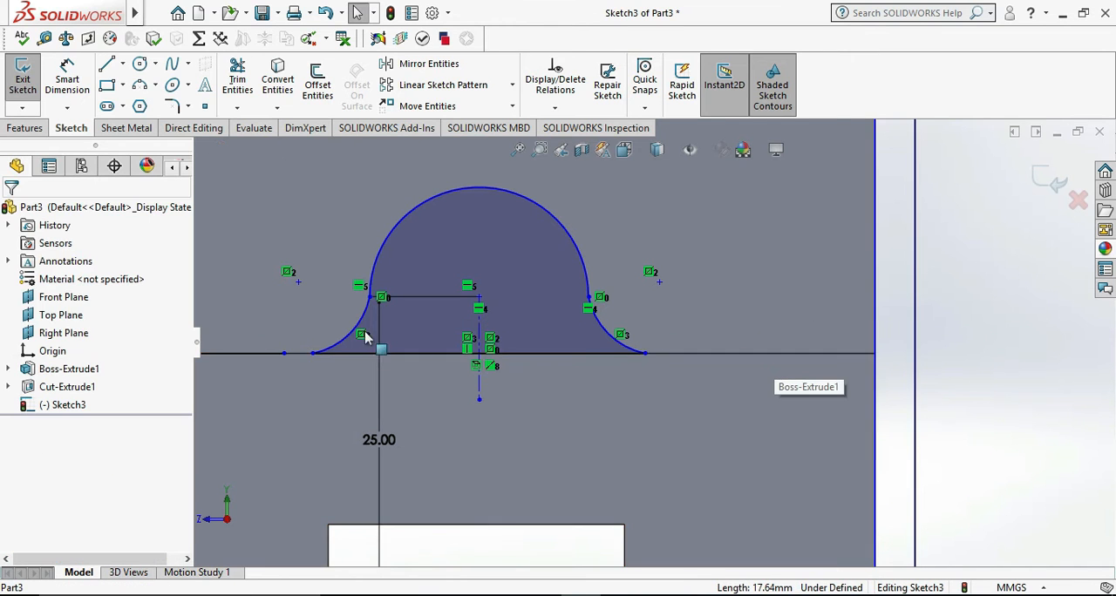
{"action": "left_click", "coordinate": [255, 353]}
{"action": "key", "text": "Delete"}
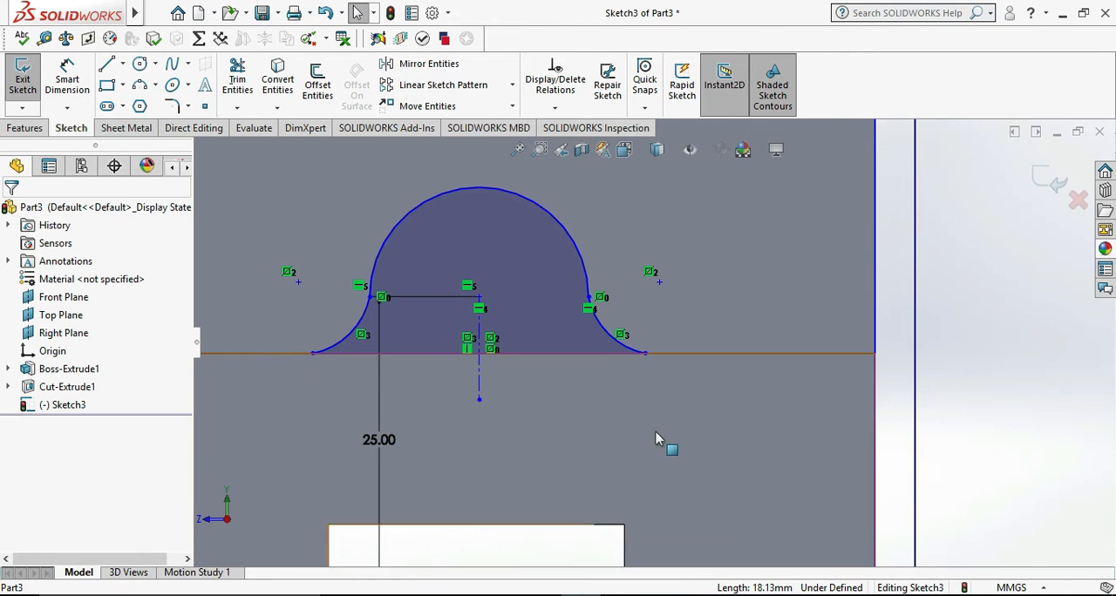
- Close the sketch and try to extrude the rounded boss profile in the reversed direction with an Up To Next end condition
{"action": "scroll", "coordinate": [658, 438], "scroll_direction": "up", "scroll_amount": 2}
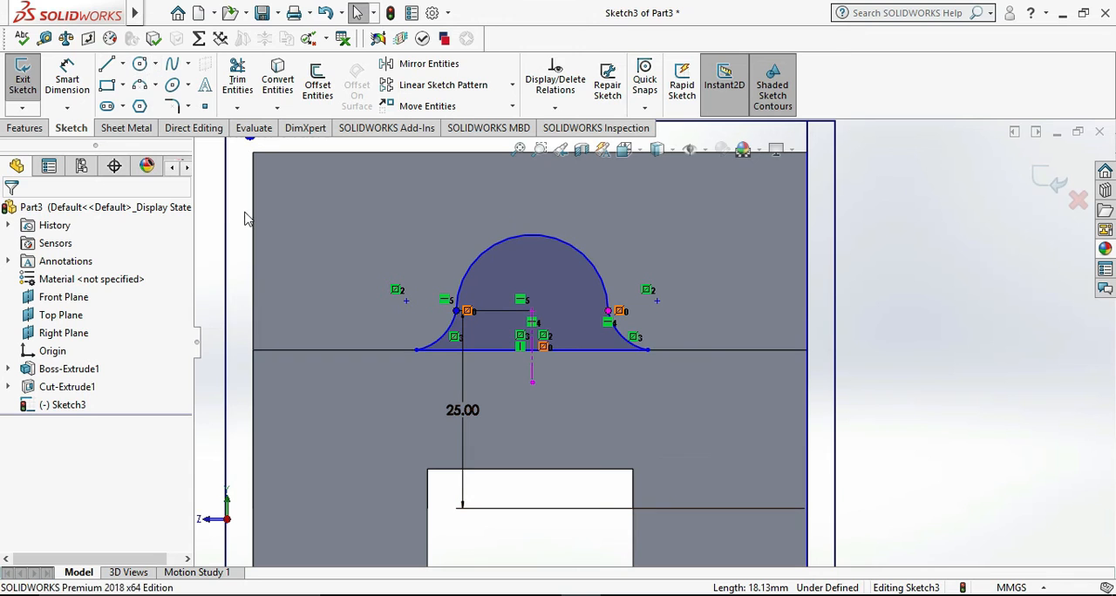
{"action": "double_click", "coordinate": [434, 295]}
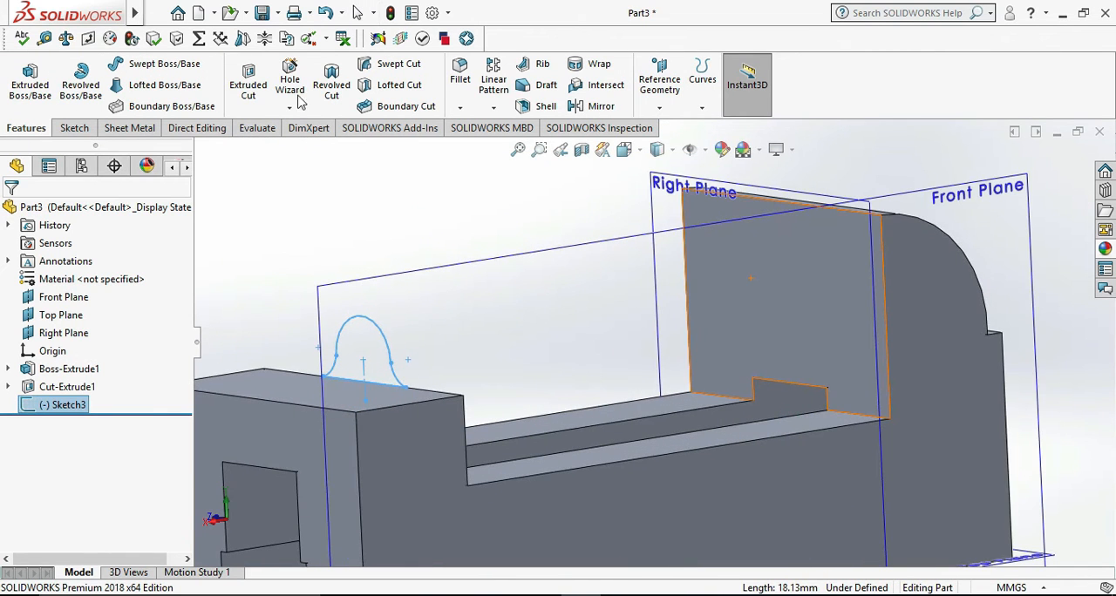
{"action": "left_click", "coordinate": [29, 80]}
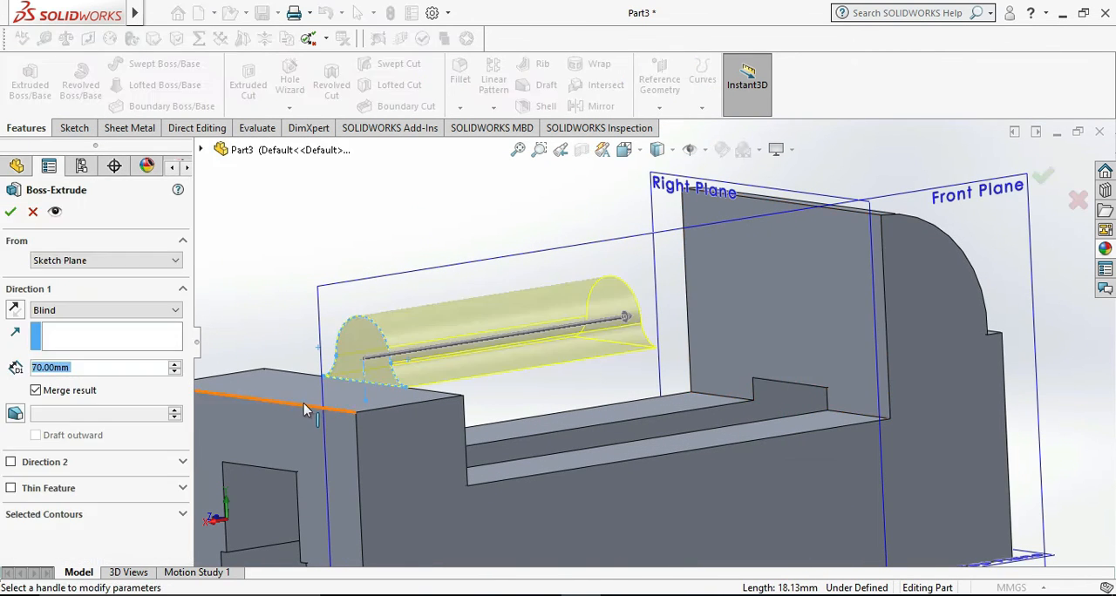
{"action": "left_click", "coordinate": [118, 311]}
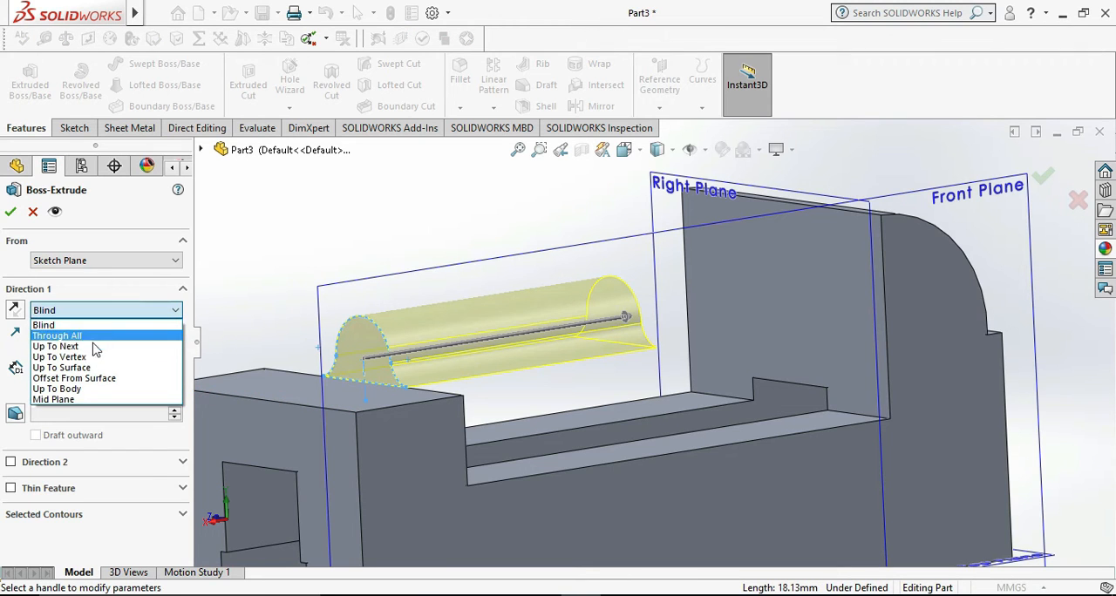
{"action": "left_click", "coordinate": [90, 343]}
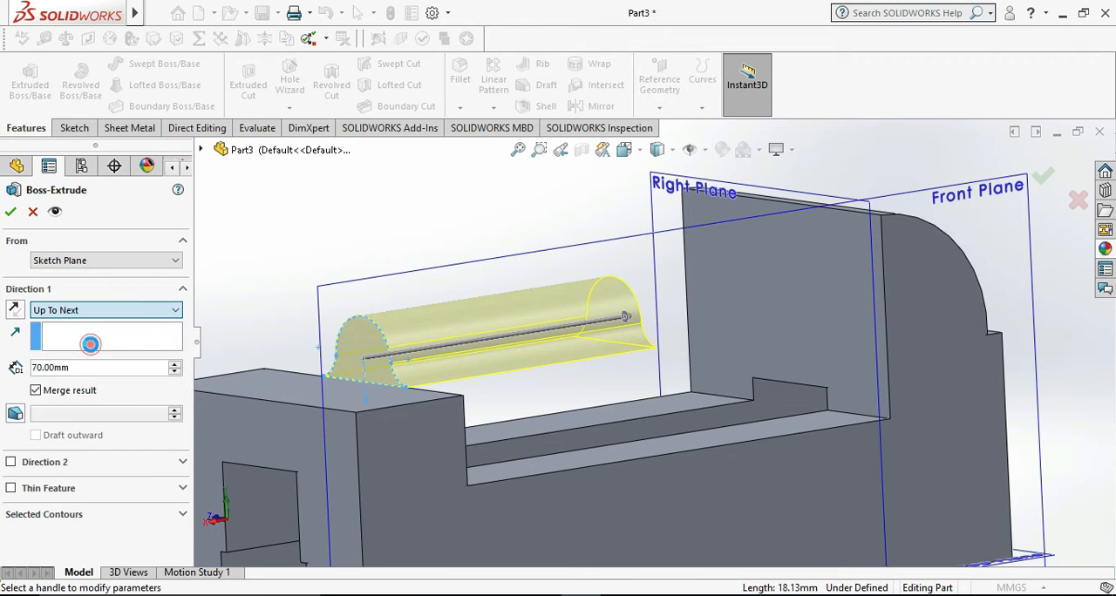
{"action": "left_click", "coordinate": [16, 310]}
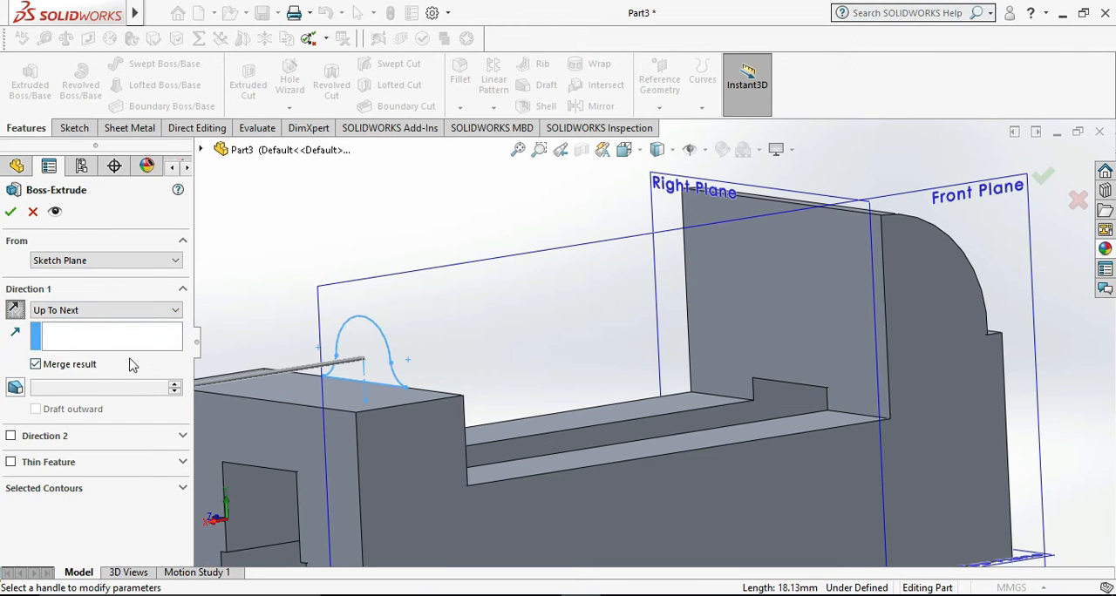
{"action": "left_click", "coordinate": [11, 211]}
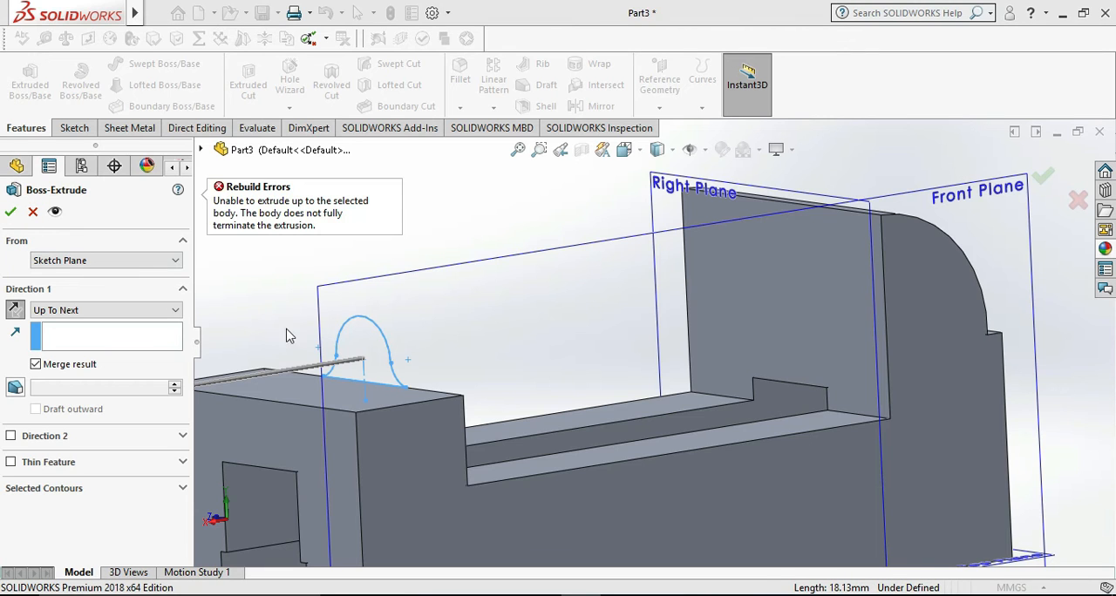
- Extrude the rounded boss Up To Vertex, using the far end block's outer vertical edge as the limit, with the result merged
{"action": "left_click", "coordinate": [276, 411]}
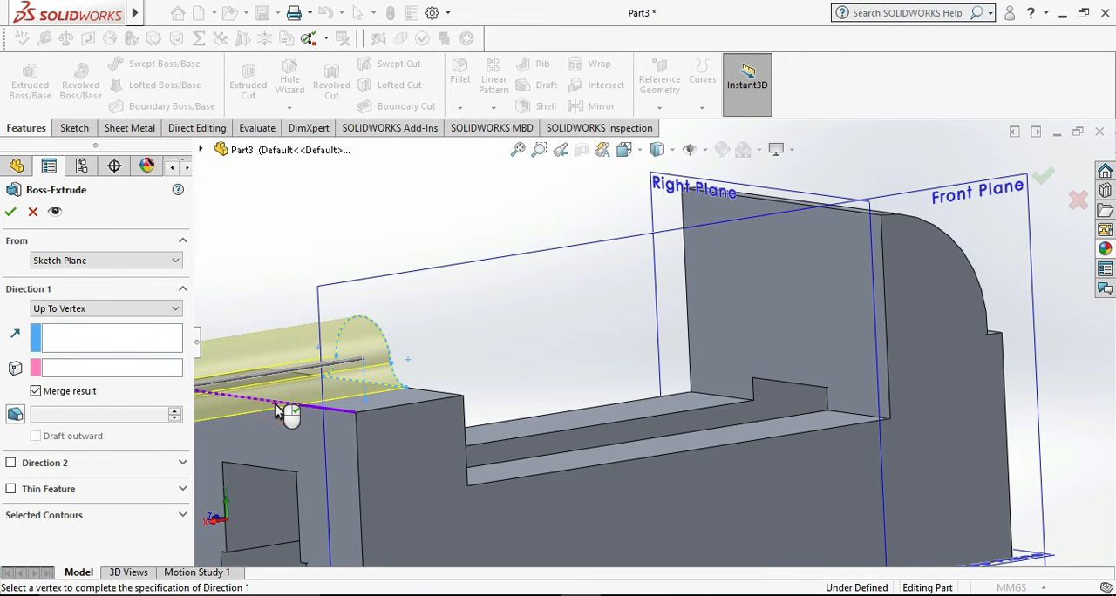
{"action": "scroll", "coordinate": [333, 421], "scroll_direction": "up", "scroll_amount": 5}
{"action": "middle_click_drag", "start_coordinate": [356, 422], "coordinate": [235, 422]}
{"action": "left_click", "coordinate": [109, 370]}
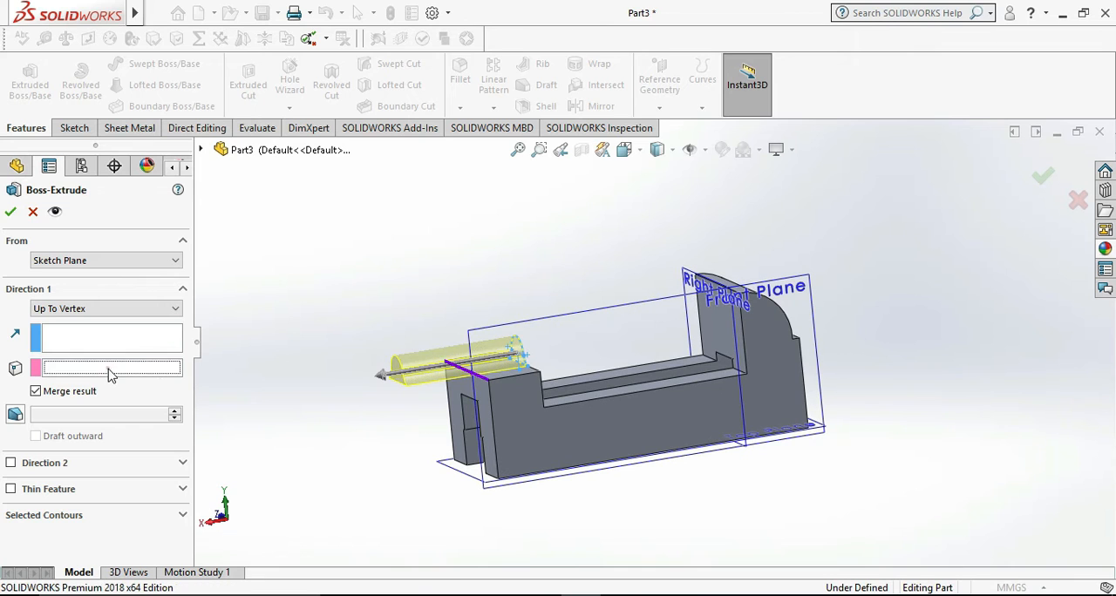
{"action": "left_click", "coordinate": [488, 397]}
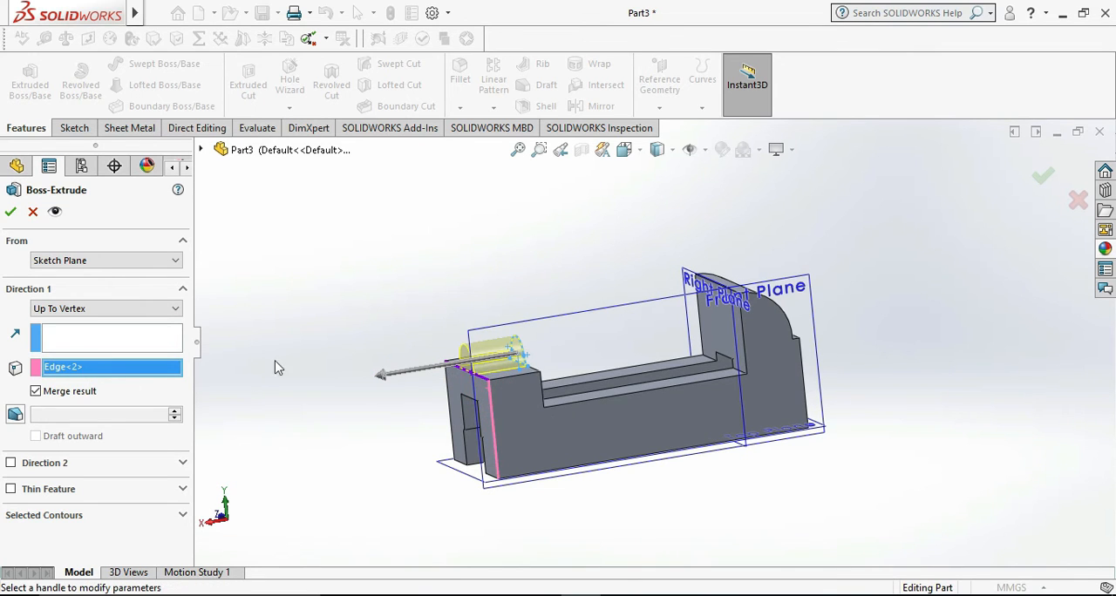
{"action": "left_click", "coordinate": [12, 213]}
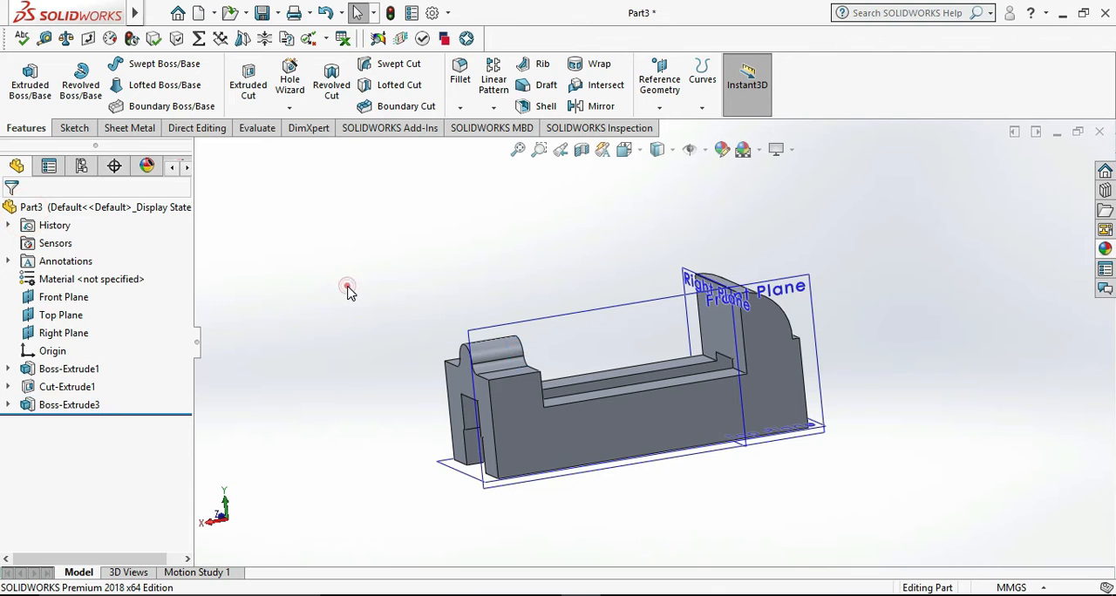
- Inspect the part from both ends and examine the hole callout on the rounded boss in the reference drawing
{"action": "middle_click_drag", "start_coordinate": [693, 516], "coordinate": [722, 506]}
{"action": "middle_click_drag", "start_coordinate": [764, 525], "coordinate": [777, 529]}
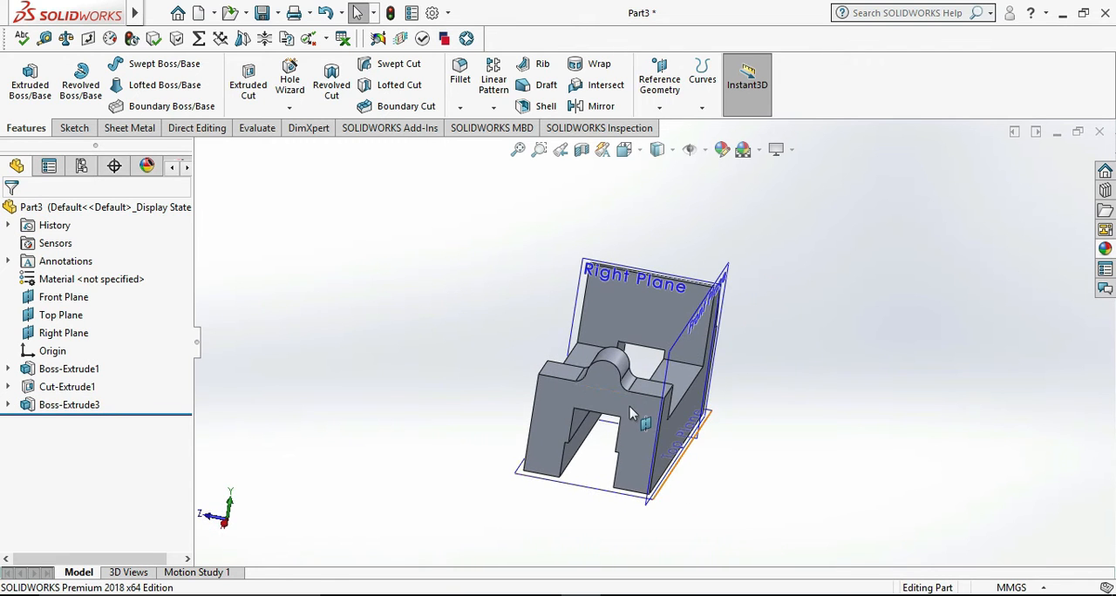
{"action": "scroll", "coordinate": [628, 416], "scroll_direction": "down", "scroll_amount": 2}
{"action": "middle_click_drag", "start_coordinate": [807, 477], "coordinate": [744, 519]}
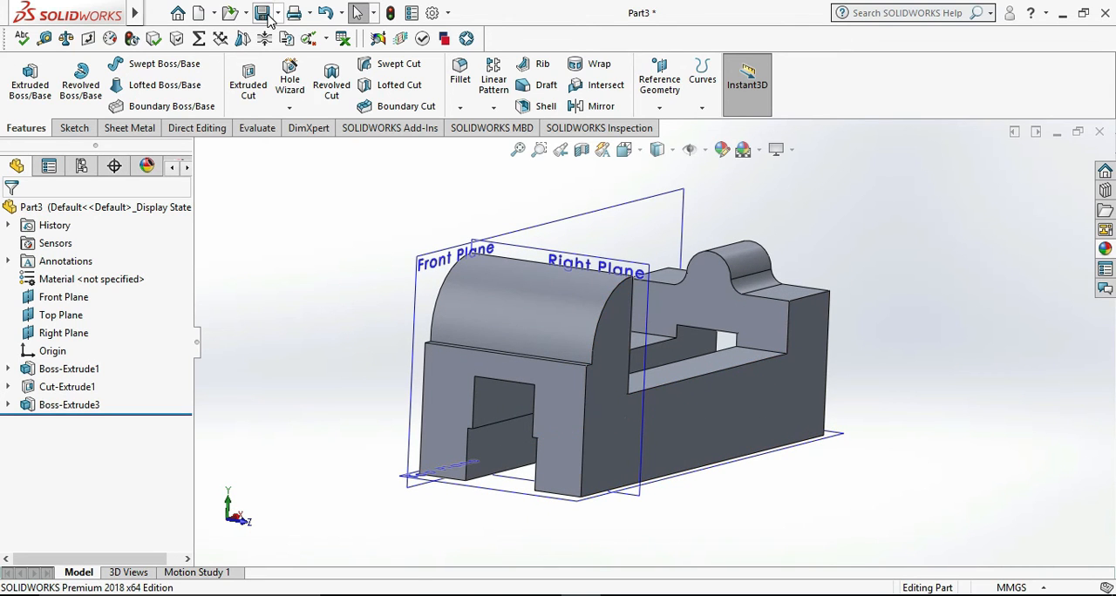
{"action": "scroll", "coordinate": [850, 312], "scroll_direction": "down", "scroll_amount": 1}
{"action": "middle_click_drag", "start_coordinate": [869, 351], "coordinate": [847, 369]}
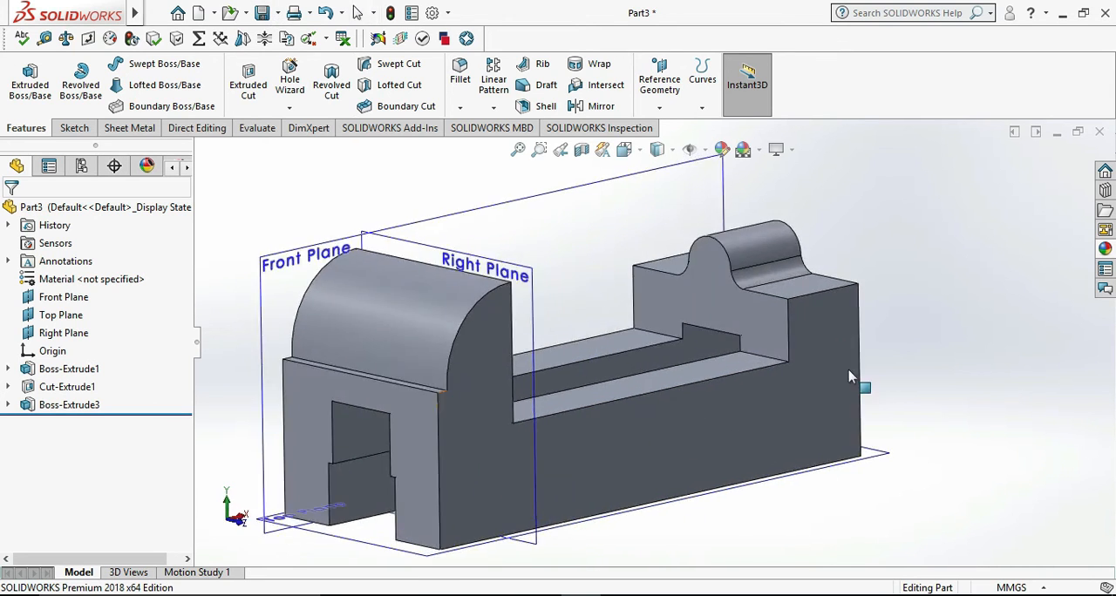
{"action": "left_click", "coordinate": [661, 595]}
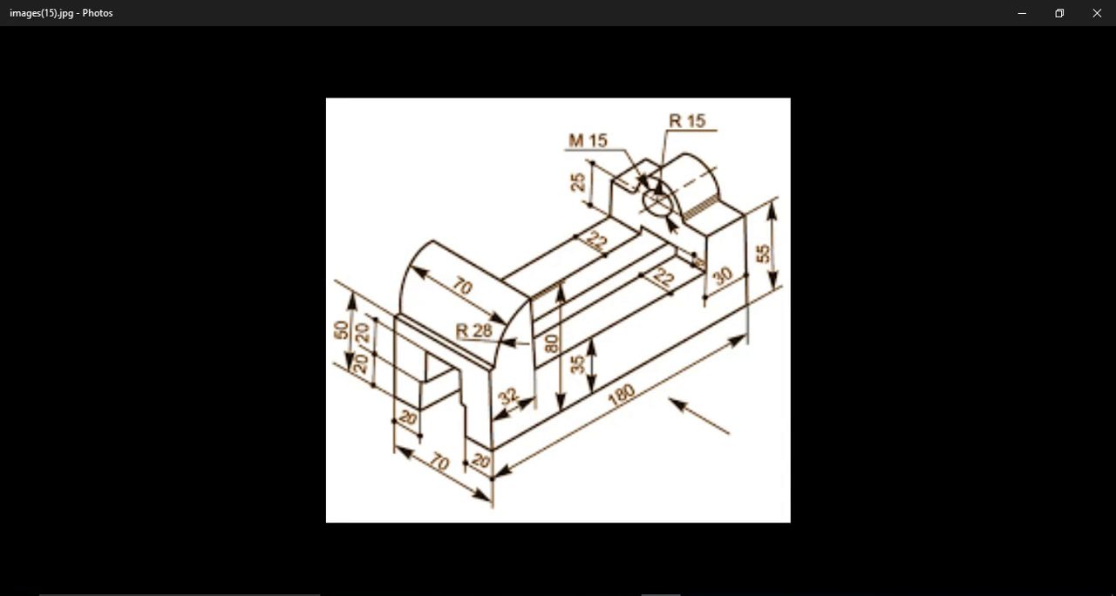
{"action": "left_click", "coordinate": [662, 595]}
{"action": "left_click", "coordinate": [662, 595]}
{"action": "left_click", "coordinate": [662, 595]}
- Sketch a circle about 10.34 mm in diameter on the far end block's inner face, centred on the rounded boss's arc
{"action": "right_click", "coordinate": [713, 254]}
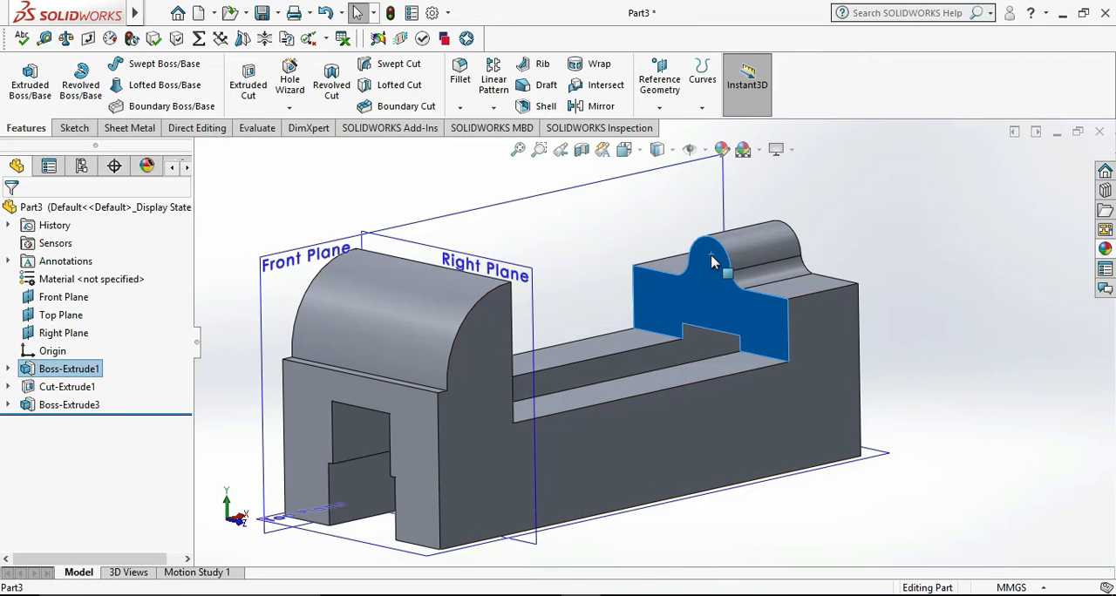
{"action": "left_click", "coordinate": [748, 232]}
{"action": "left_click", "coordinate": [953, 366]}
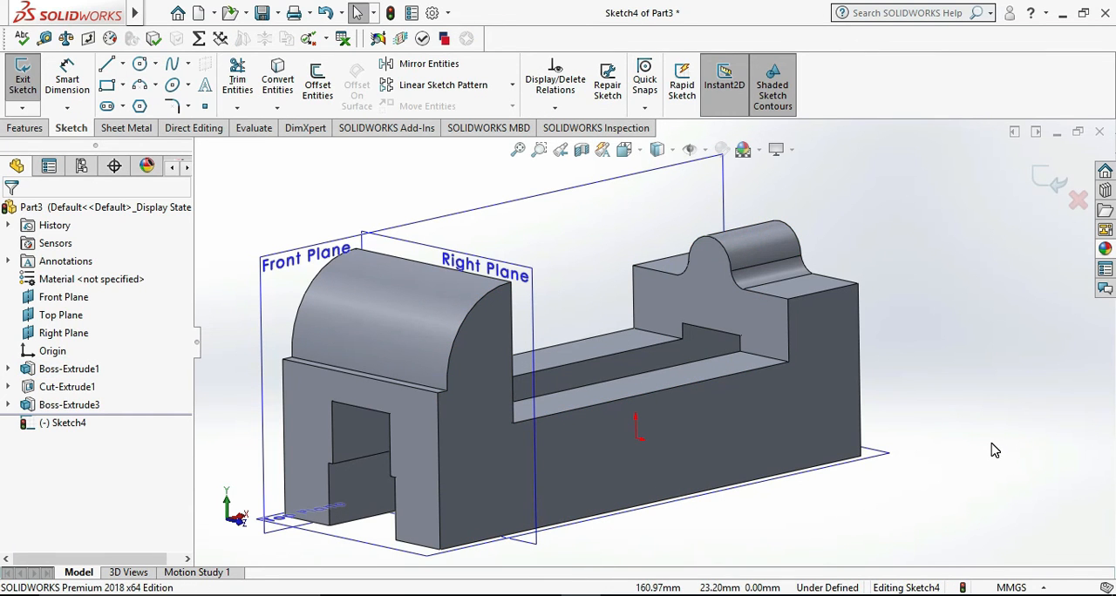
{"action": "key", "text": "ctrl+8"}
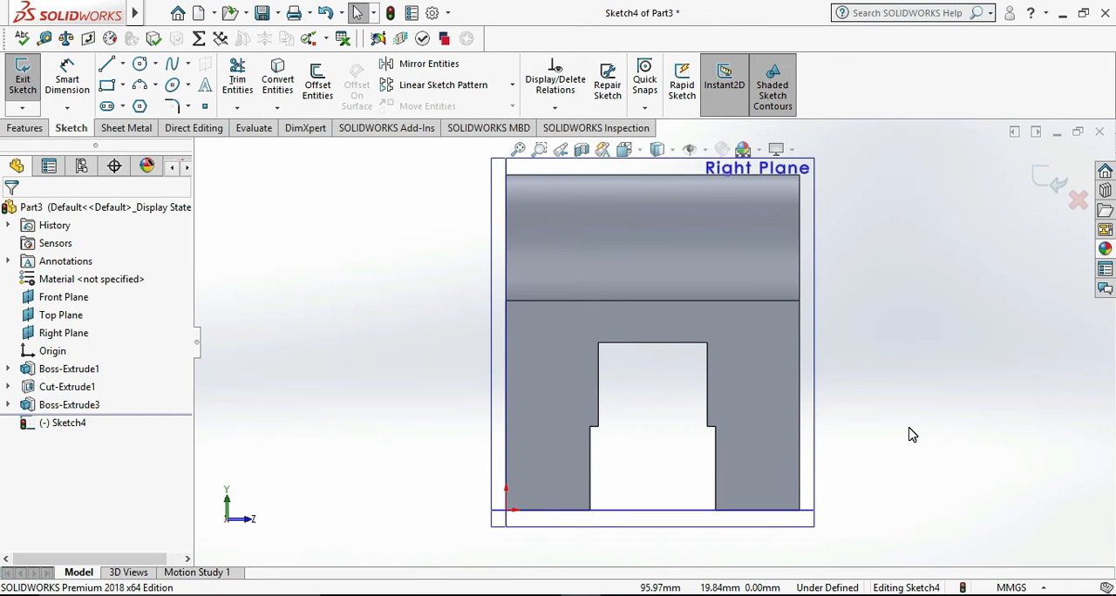
{"action": "key", "text": "ctrl+8"}
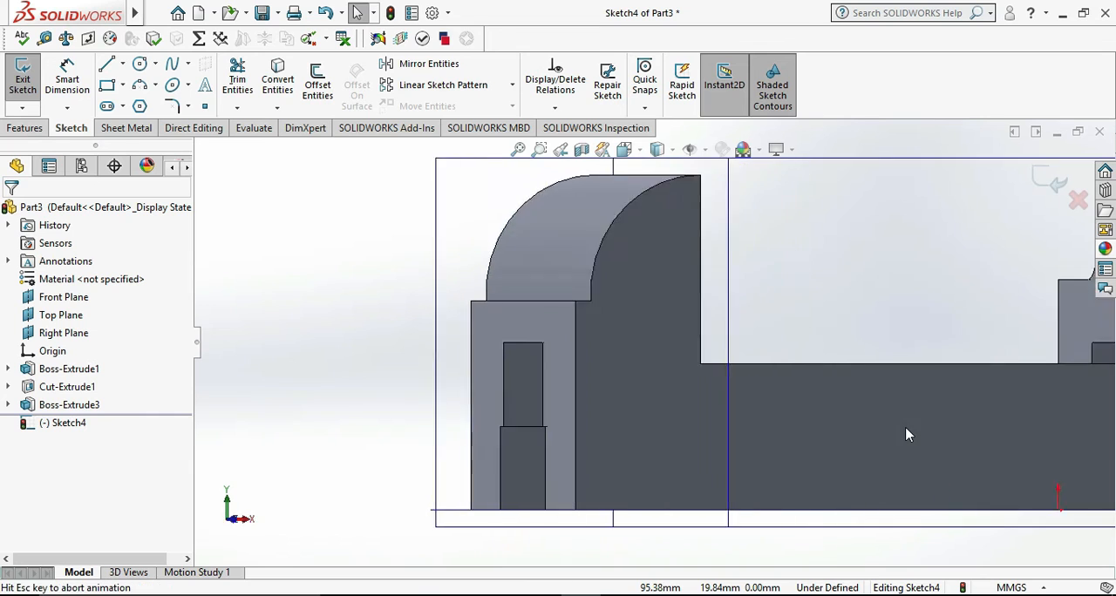
{"action": "left_click", "coordinate": [139, 66]}
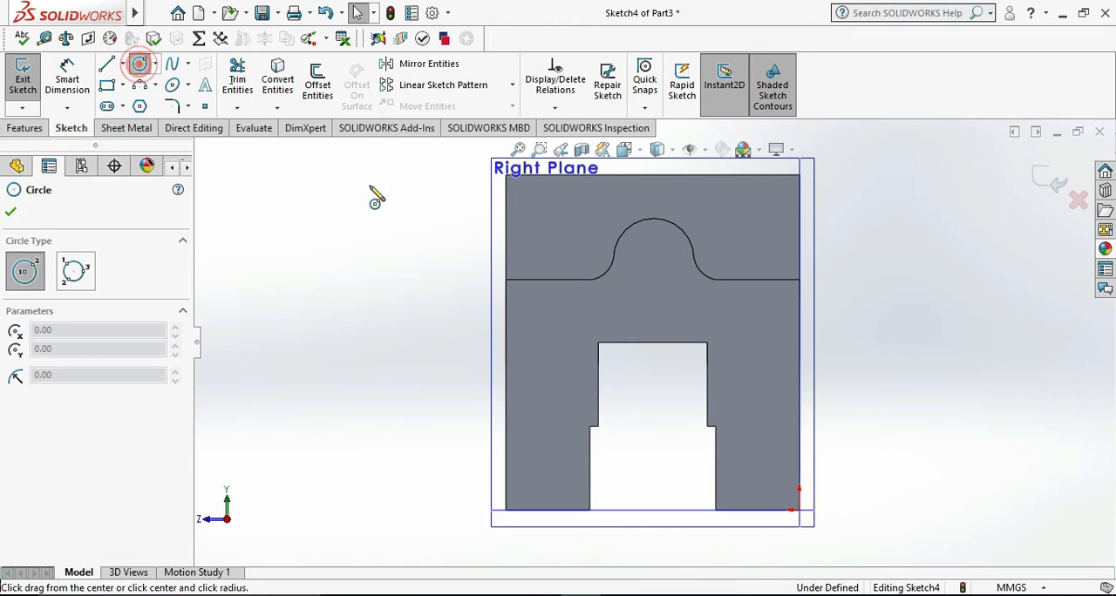
{"action": "scroll", "coordinate": [688, 262], "scroll_direction": "down", "scroll_amount": 5}
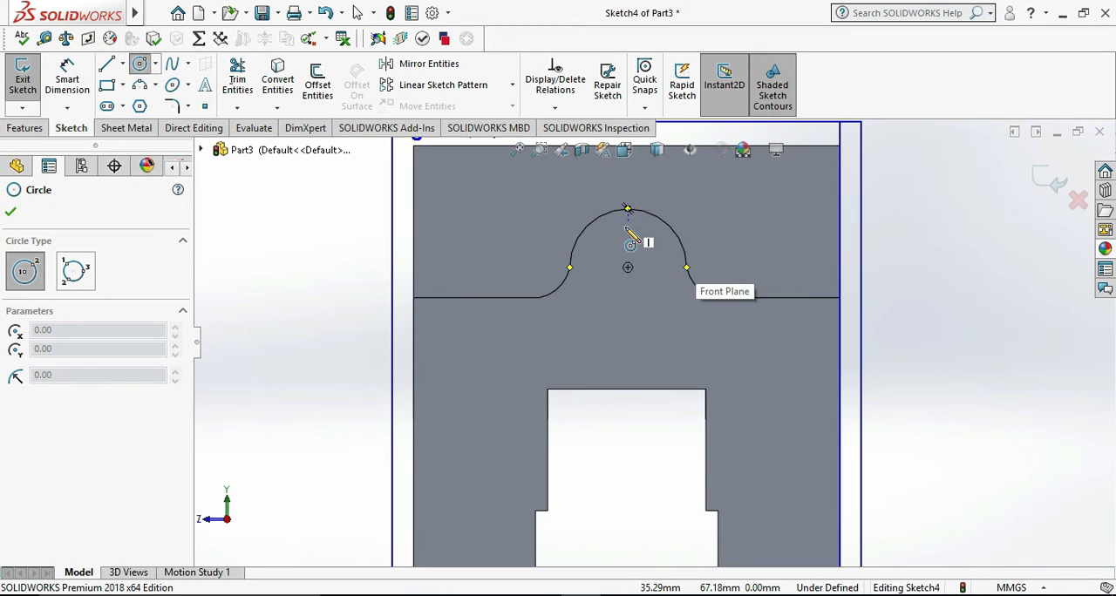
{"action": "left_click", "coordinate": [627, 268]}
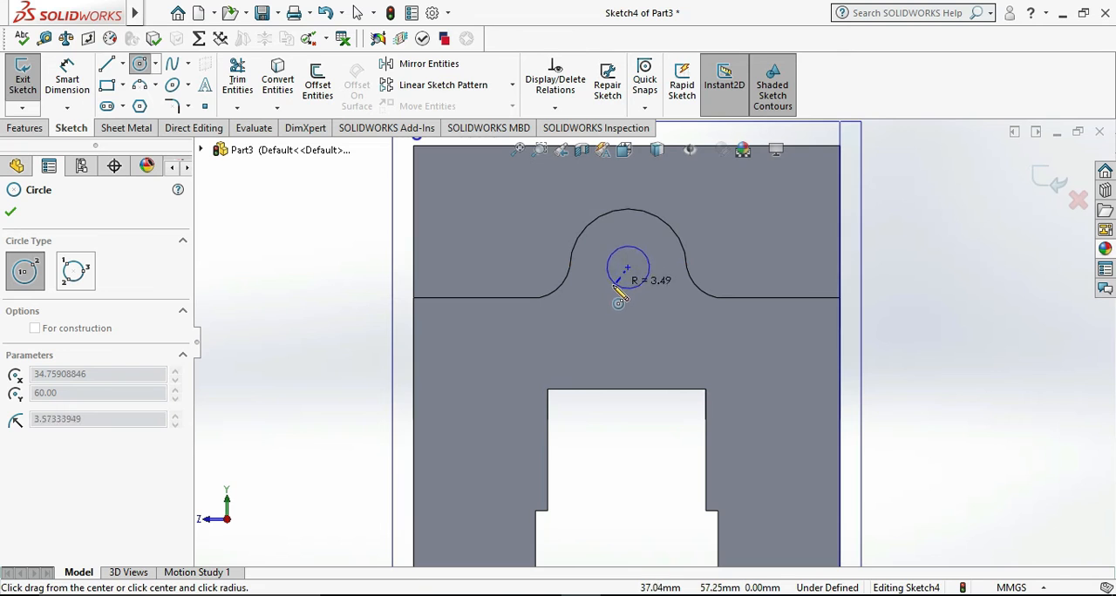
{"action": "left_click", "coordinate": [605, 288]}
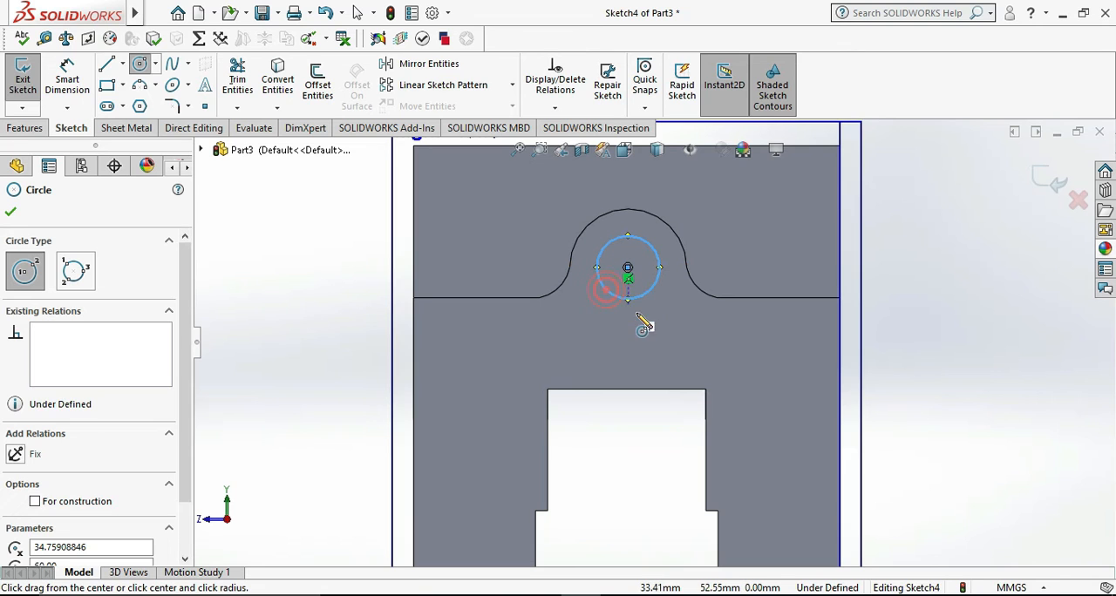
- Dimension the circle's diameter as 25 mm
{"action": "left_click", "coordinate": [73, 67]}
{"action": "left_click", "coordinate": [660, 283]}
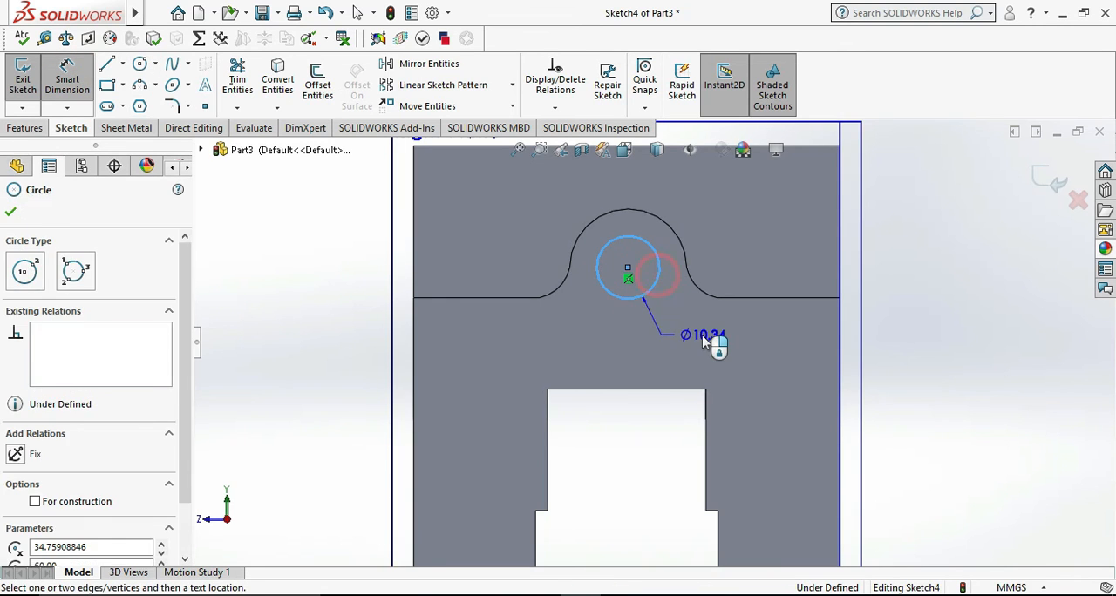
{"action": "left_click", "coordinate": [705, 338]}
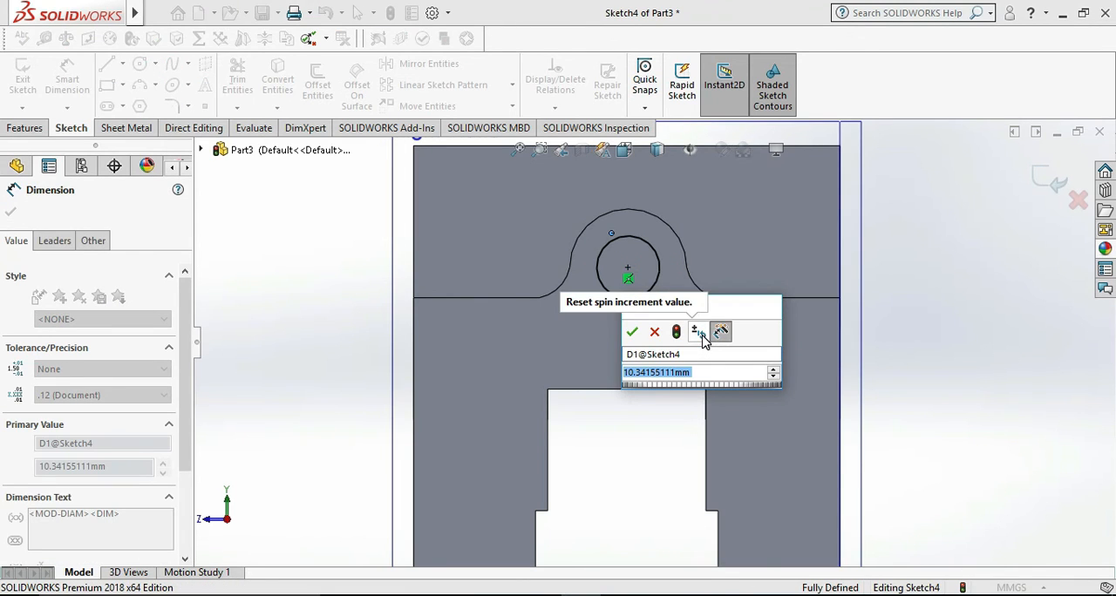
{"action": "type", "text": "25"}
{"action": "key", "text": "Return"}
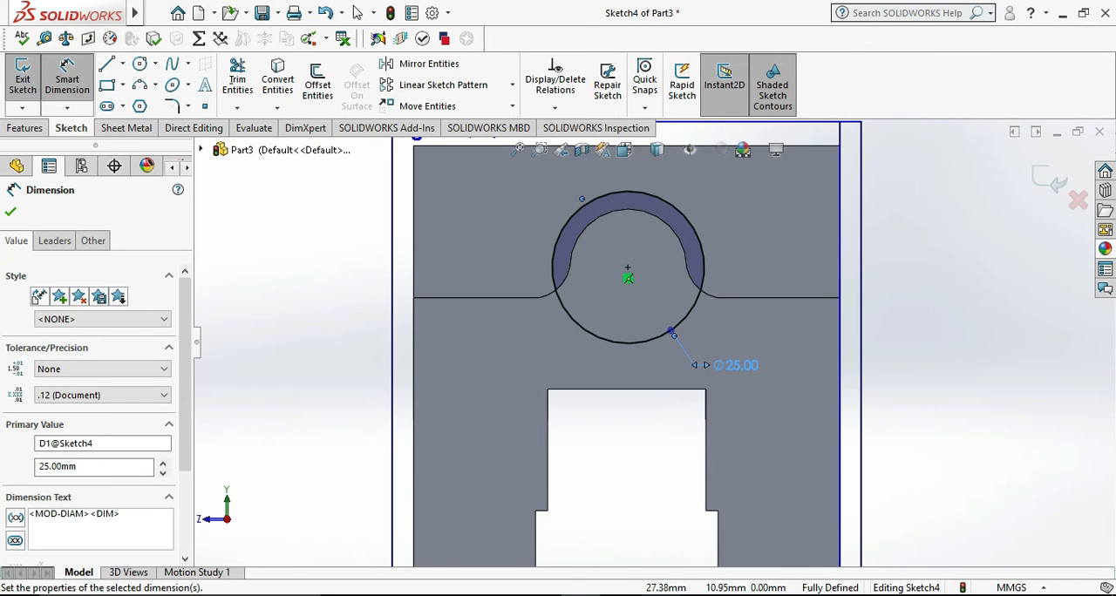
- Check the hole size in the reference drawing and set the circle's diameter to 15 mm
{"action": "key", "text": "alt+Tab"}
{"action": "key", "text": "alt+Tab"}
{"action": "double_click", "coordinate": [742, 367]}
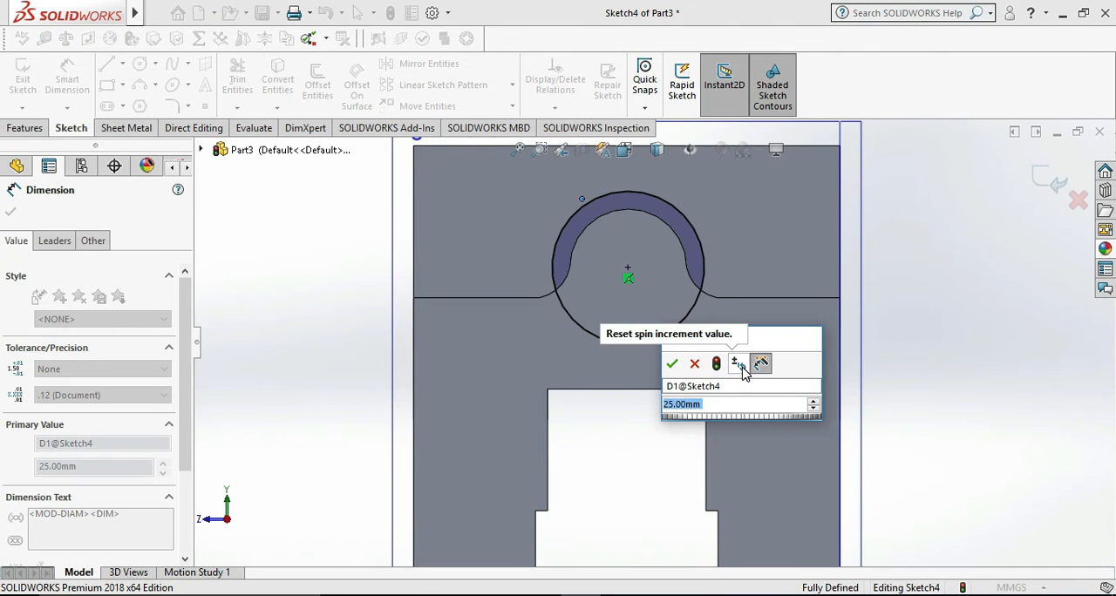
{"action": "type", "text": "15"}
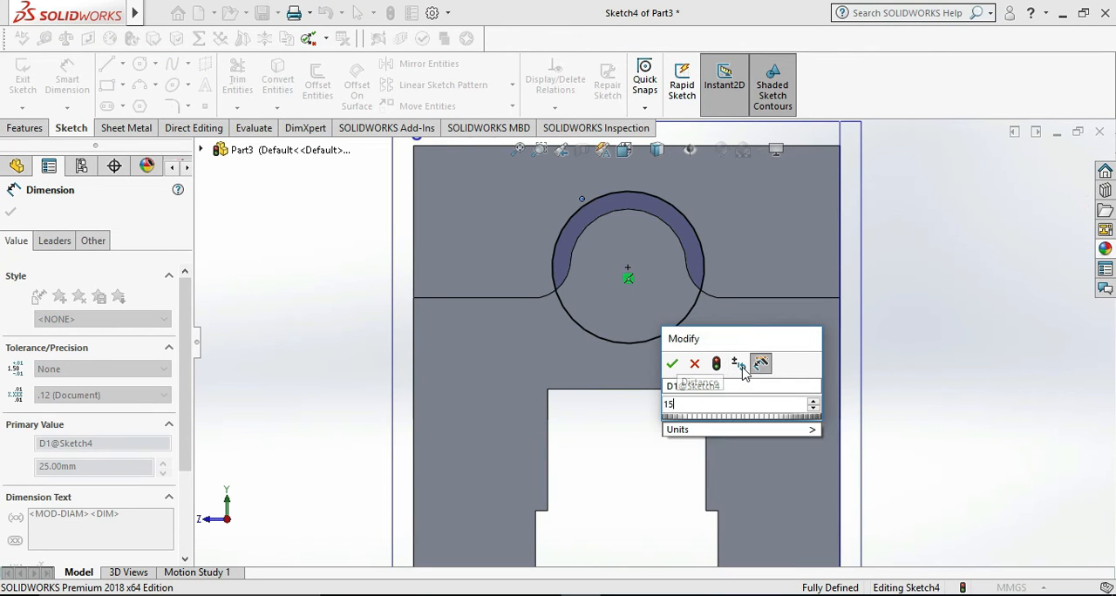
{"action": "key", "text": "Return"}
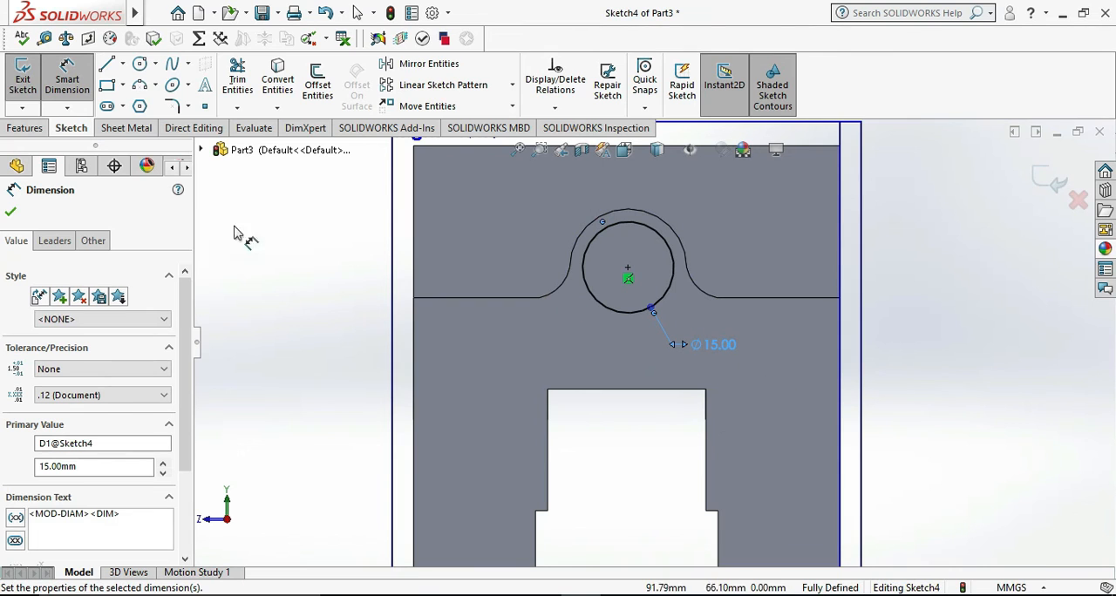
- Close the circle sketch and extrude-cut it Through All to make the hole through the rounded boss
{"action": "left_click", "coordinate": [23, 76]}
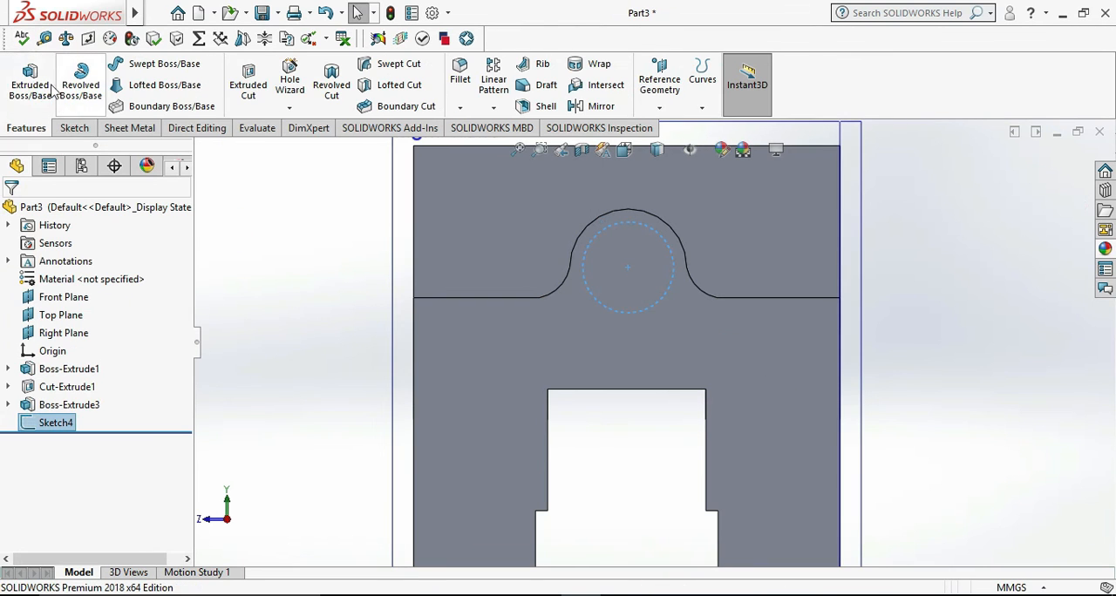
{"action": "left_click", "coordinate": [248, 80]}
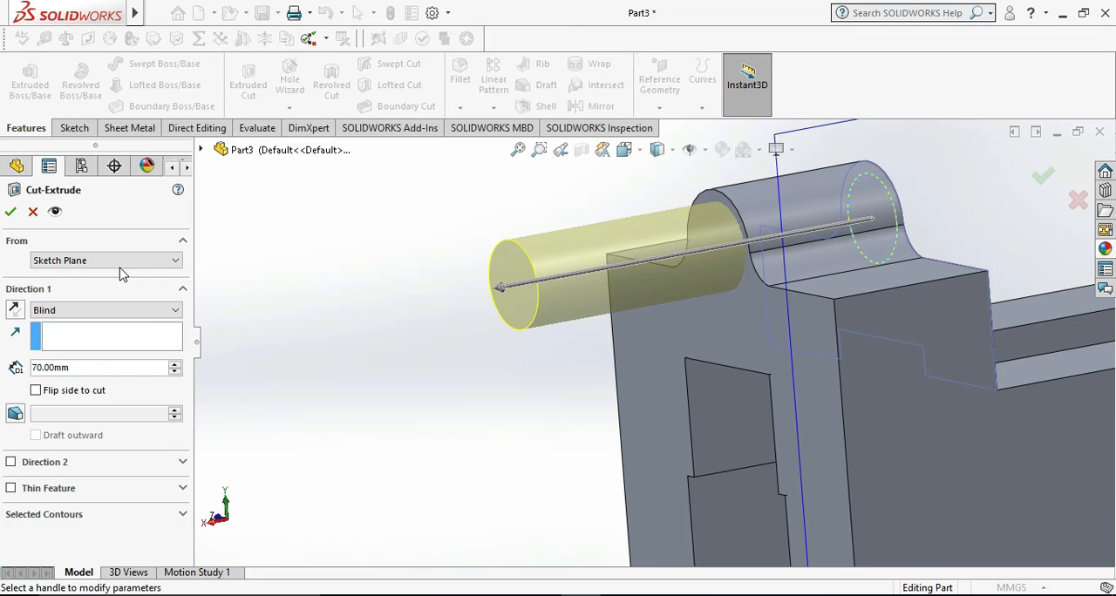
{"action": "left_click", "coordinate": [120, 310]}
{"action": "left_click", "coordinate": [84, 335]}
{"action": "left_click", "coordinate": [10, 215]}
- Examine the hole through the rounded boss and the overall part from the opposite end
{"action": "left_click", "coordinate": [331, 342]}
{"action": "scroll", "coordinate": [486, 384], "scroll_direction": "up", "scroll_amount": 4}
{"action": "mouse_move", "coordinate": [518, 376]}
{"action": "middle_mouse_down"}
{"action": "mouse_move", "coordinate": [650, 369]}
{"action": "mouse_move", "coordinate": [767, 440]}
{"action": "middle_mouse_up"}
{"action": "left_click", "coordinate": [943, 528]}
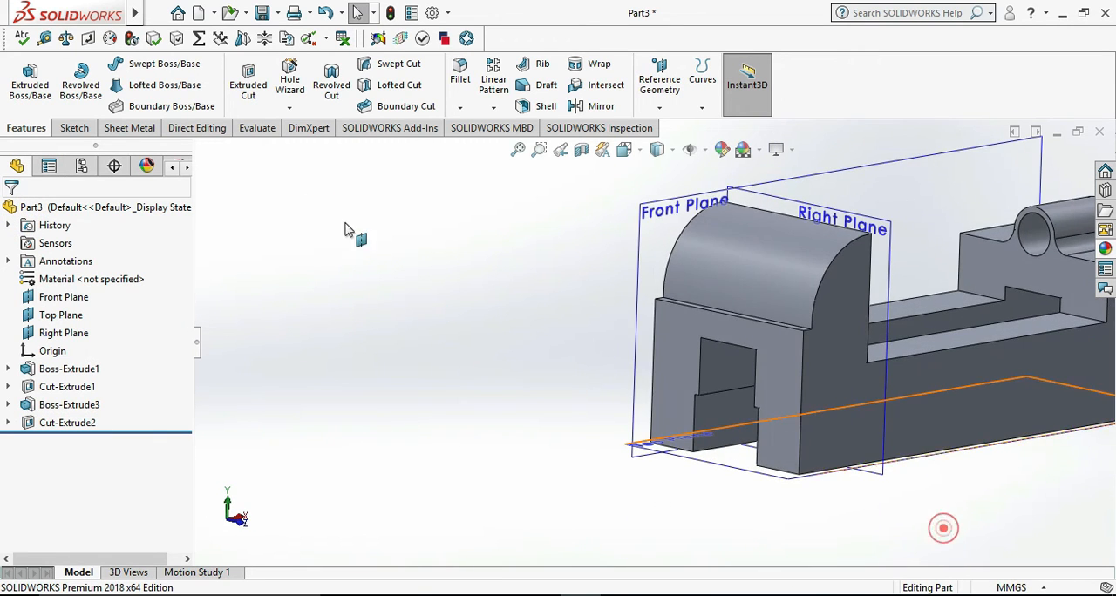
{"action": "scroll", "coordinate": [573, 329], "scroll_direction": "up", "scroll_amount": 2}
{"action": "scroll", "coordinate": [927, 245], "scroll_direction": "down", "scroll_amount": 2}
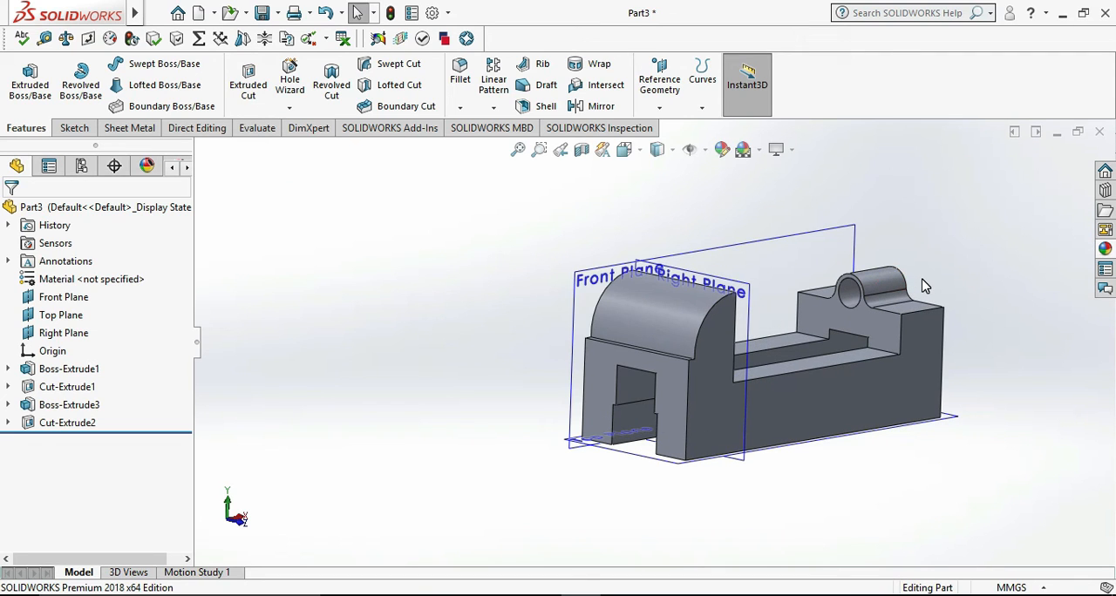
{"action": "scroll", "coordinate": [926, 285], "scroll_direction": "down", "scroll_amount": 1}
{"action": "left_click", "coordinate": [1030, 335]}
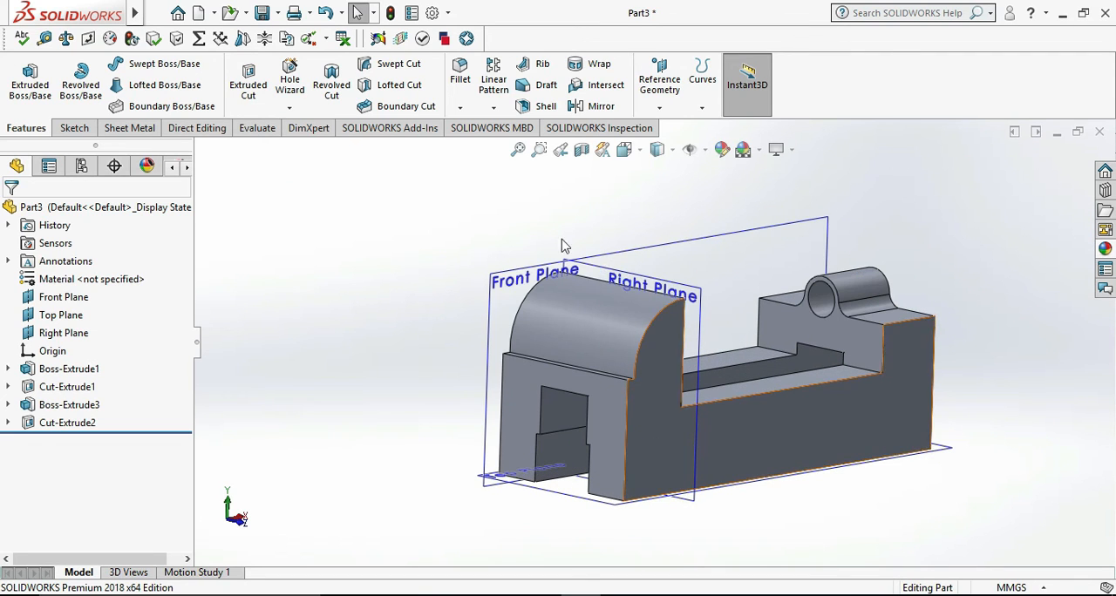
- Start a Thread feature on the front circular edge of the hole through the rounded boss
{"action": "left_click", "coordinate": [289, 107]}
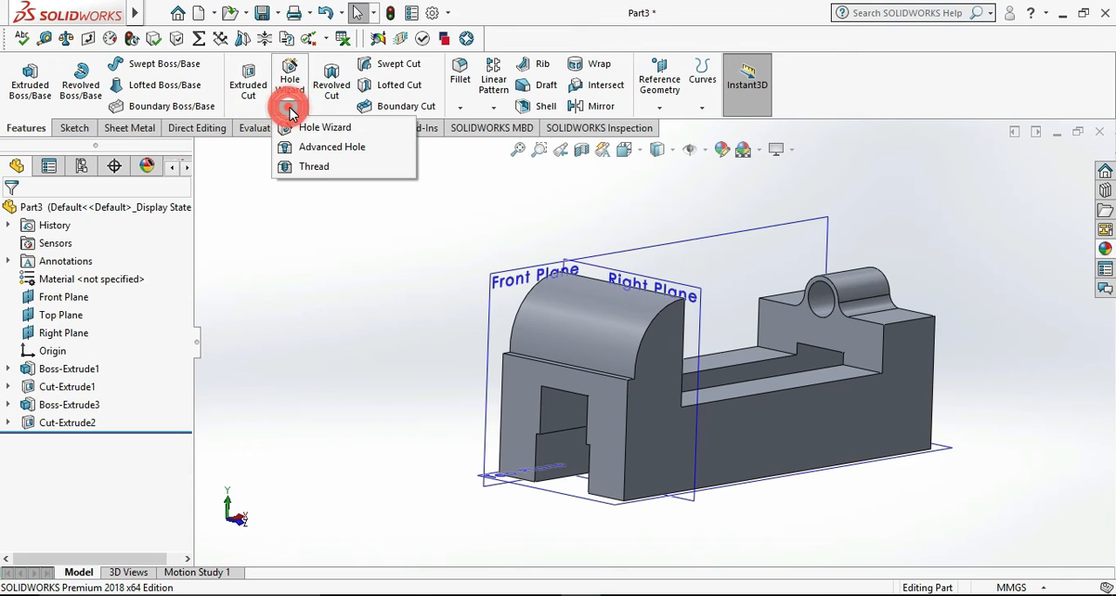
{"action": "left_click", "coordinate": [328, 168]}
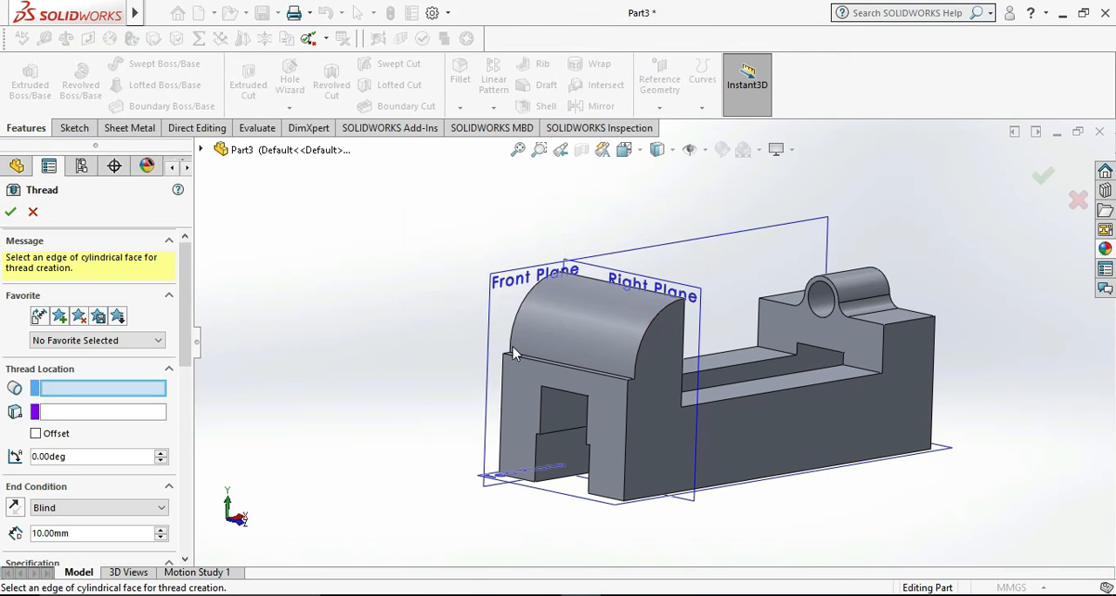
{"action": "left_click", "coordinate": [86, 388]}
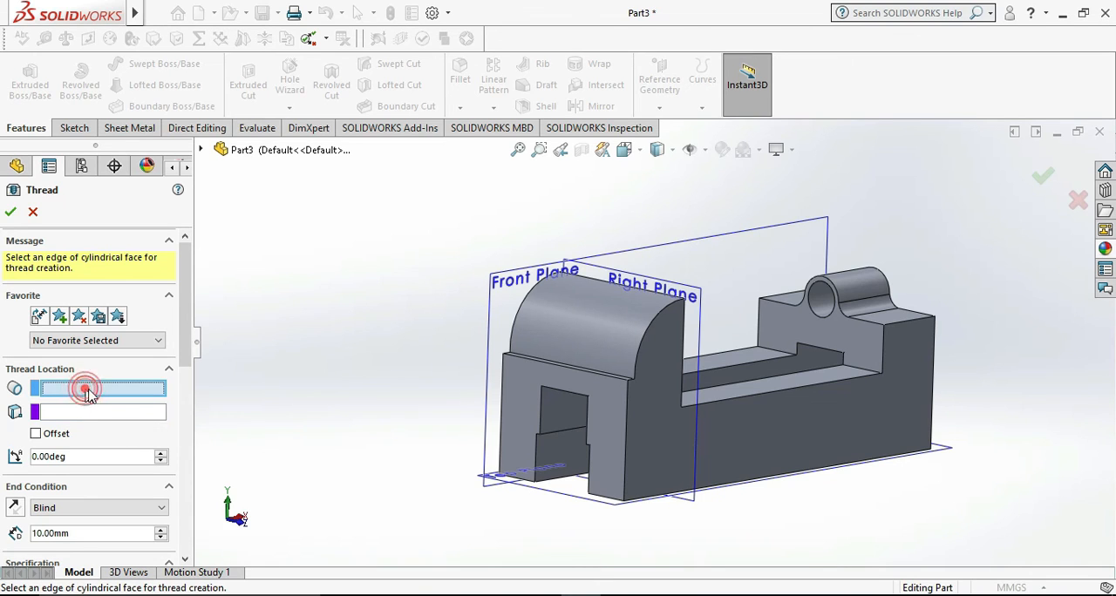
{"action": "left_click", "coordinate": [811, 307]}
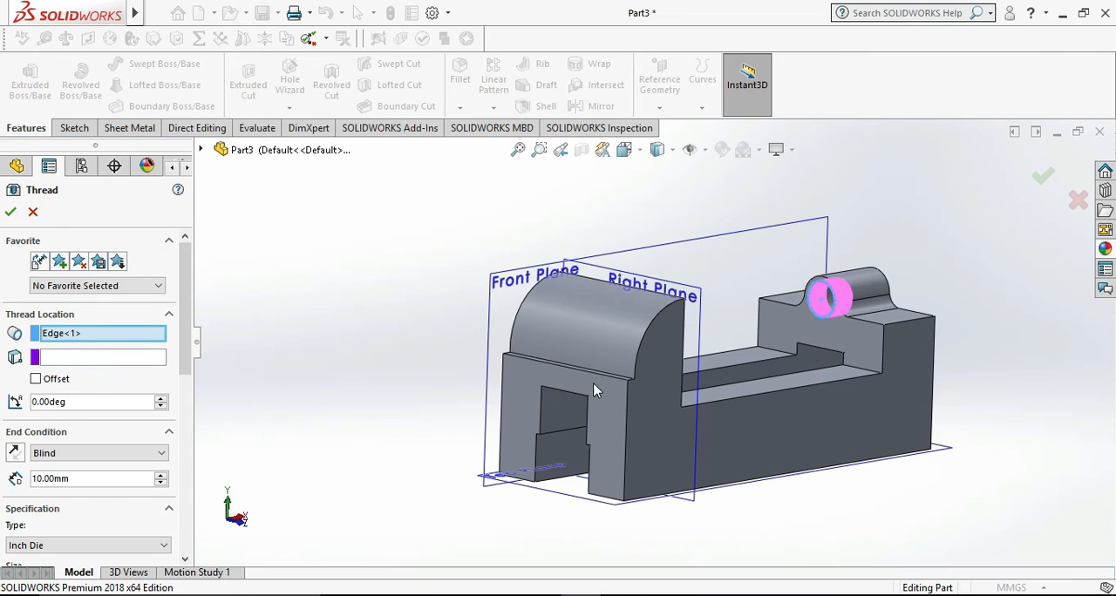
{"action": "left_click", "coordinate": [119, 364]}
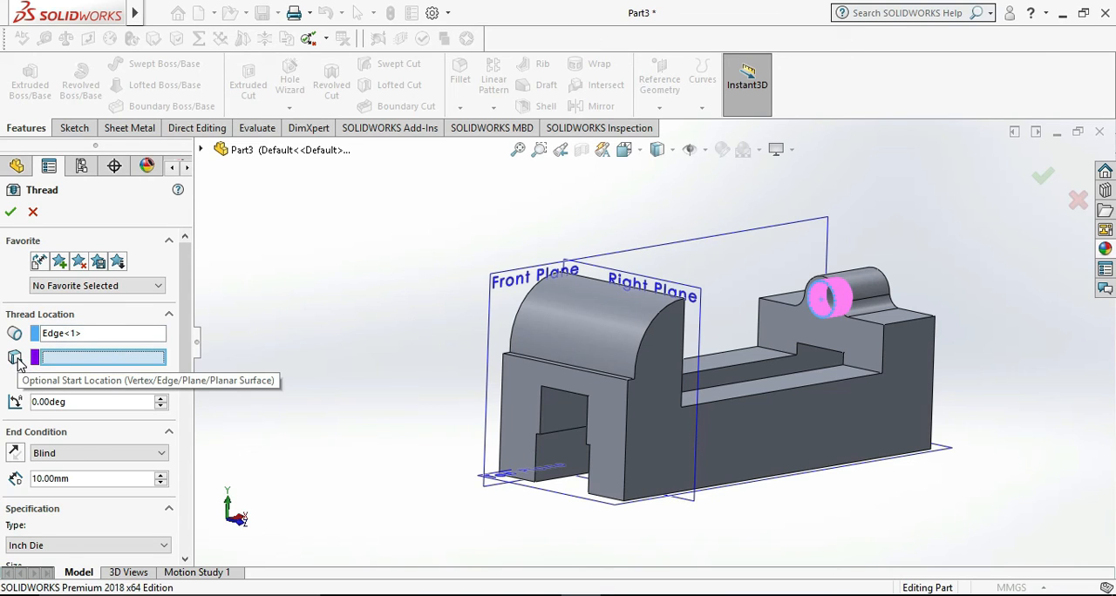
{"action": "scroll", "coordinate": [834, 303], "scroll_direction": "down", "scroll_amount": 5}
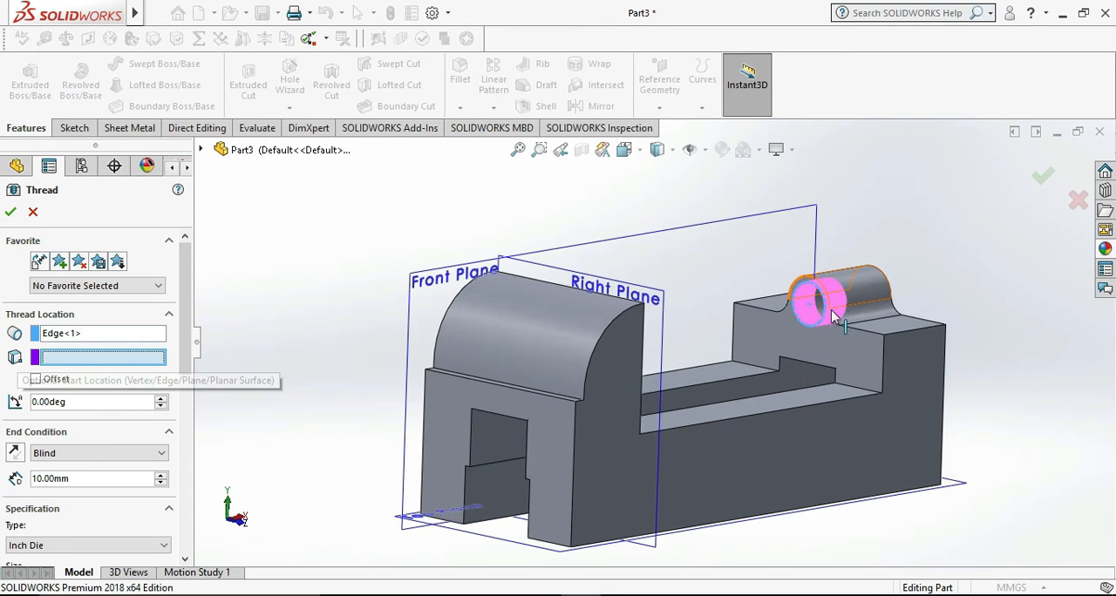
{"action": "scroll", "coordinate": [766, 343], "scroll_direction": "down", "scroll_amount": 2}
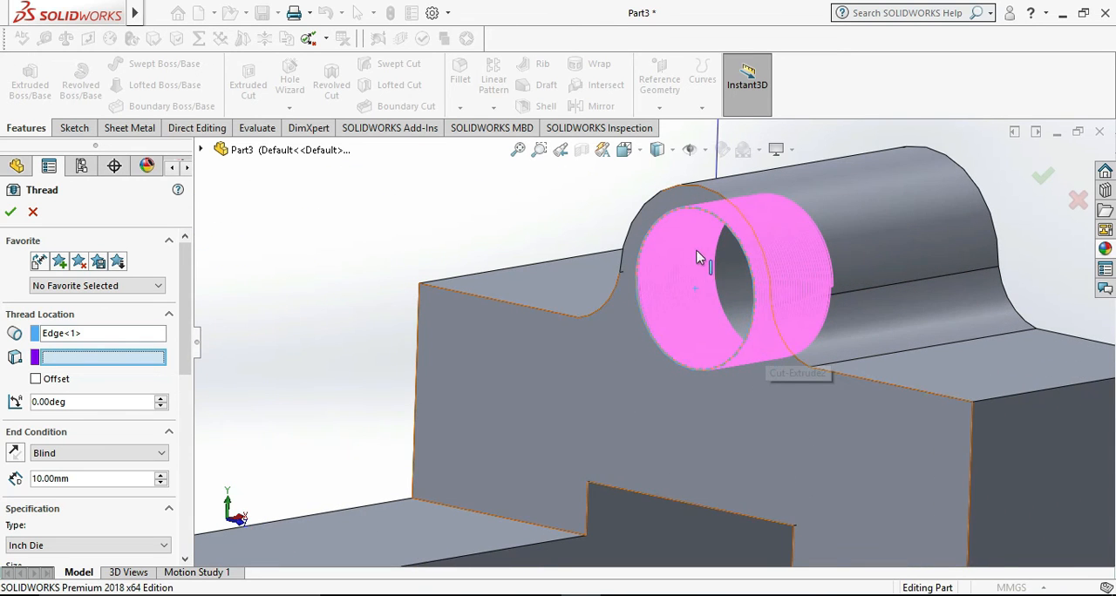
{"action": "scroll", "coordinate": [696, 257], "scroll_direction": "down", "scroll_amount": 2}
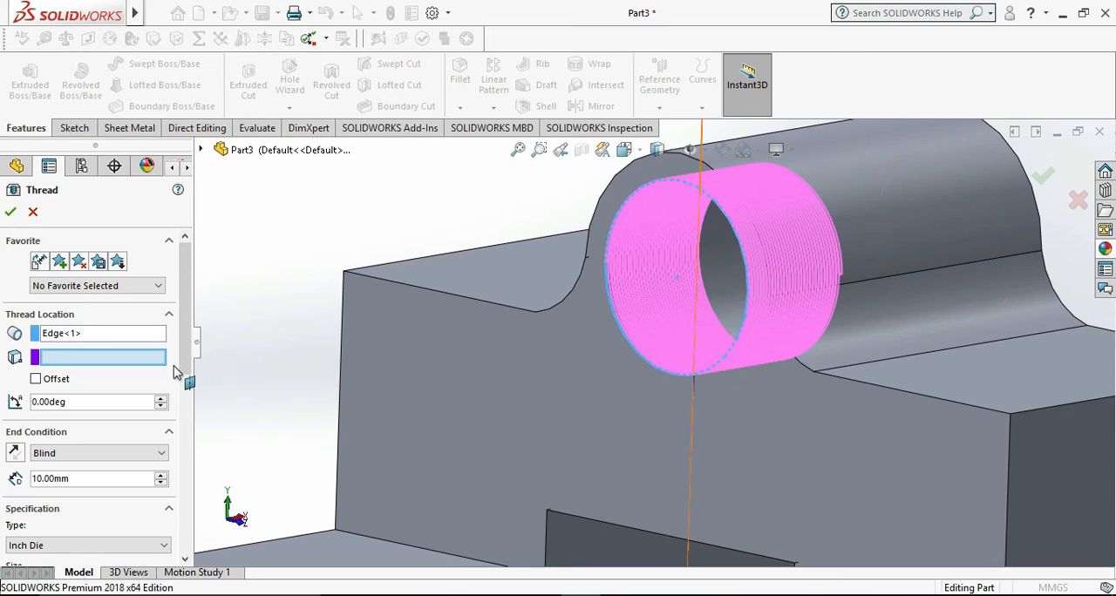
- Set the Inch Die thread's size to #8-32
{"action": "scroll", "coordinate": [178, 373], "scroll_direction": "down", "scroll_amount": 3}
{"action": "scroll", "coordinate": [185, 379], "scroll_direction": "up", "scroll_amount": 1}
{"action": "left_click", "coordinate": [162, 436]}
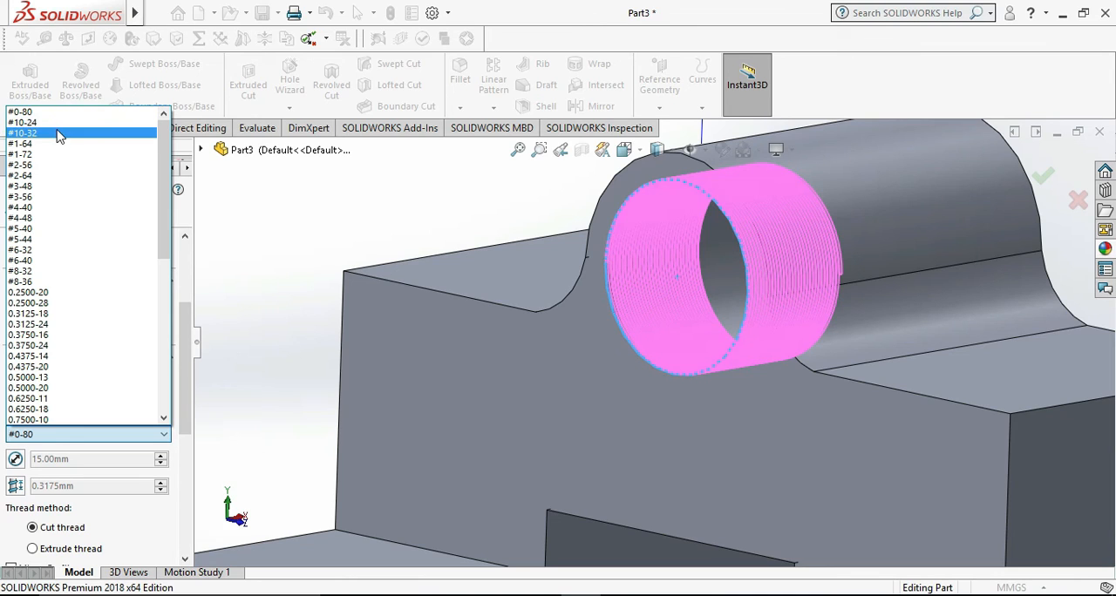
{"action": "left_click", "coordinate": [54, 271]}
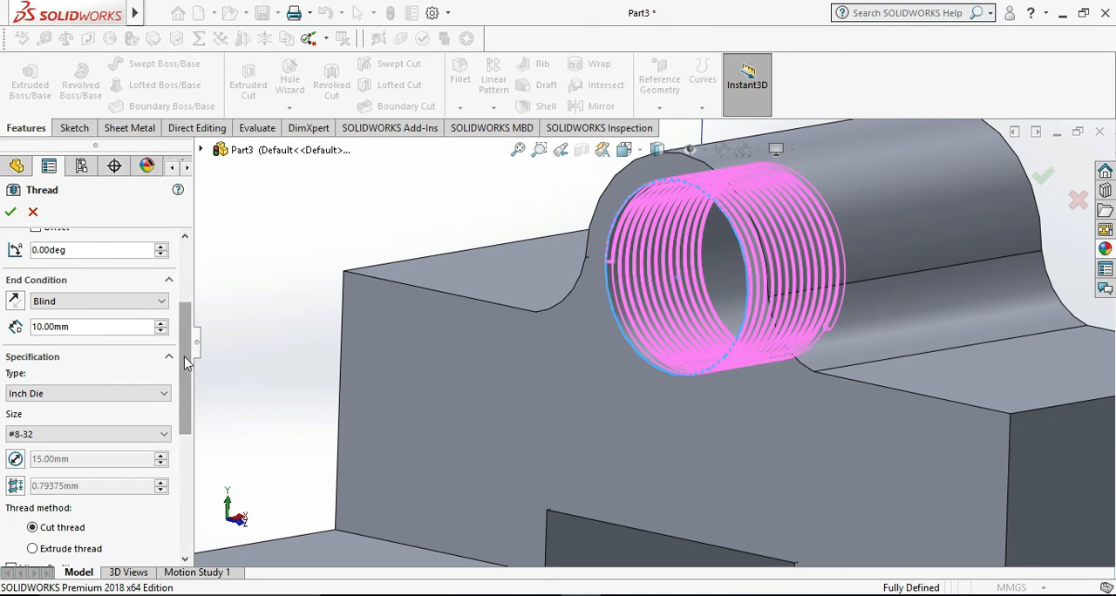
{"action": "scroll", "coordinate": [182, 371], "scroll_direction": "down", "scroll_amount": 1}
{"action": "scroll", "coordinate": [181, 373], "scroll_direction": "up", "scroll_amount": 2}
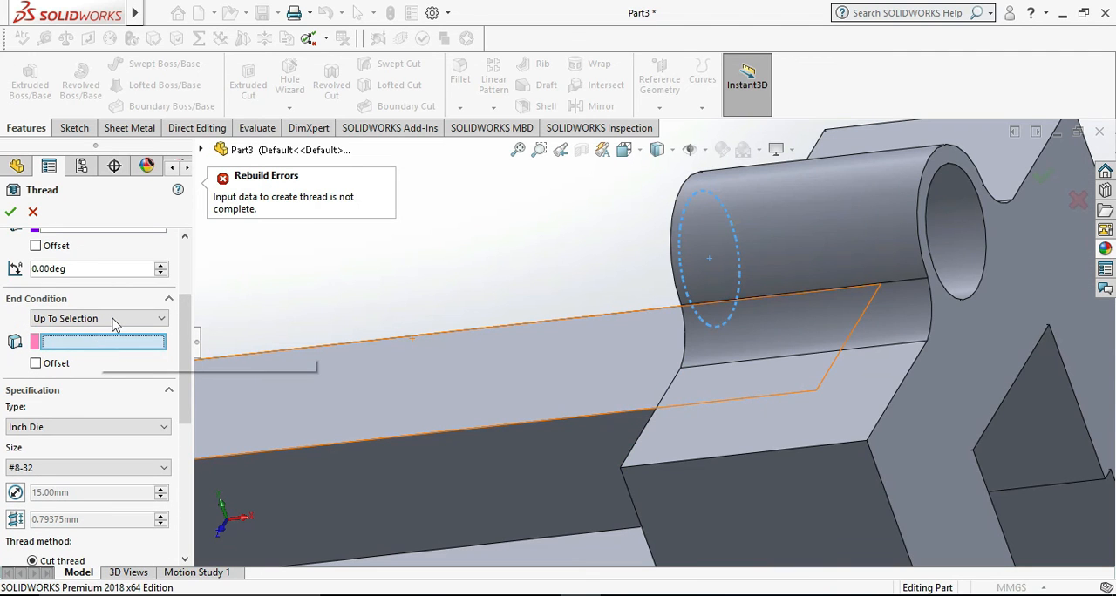
- Try defining the thread's length by Revolutions, raising the count to 25.44685039
{"action": "left_click", "coordinate": [112, 319]}
{"action": "left_click", "coordinate": [96, 341]}
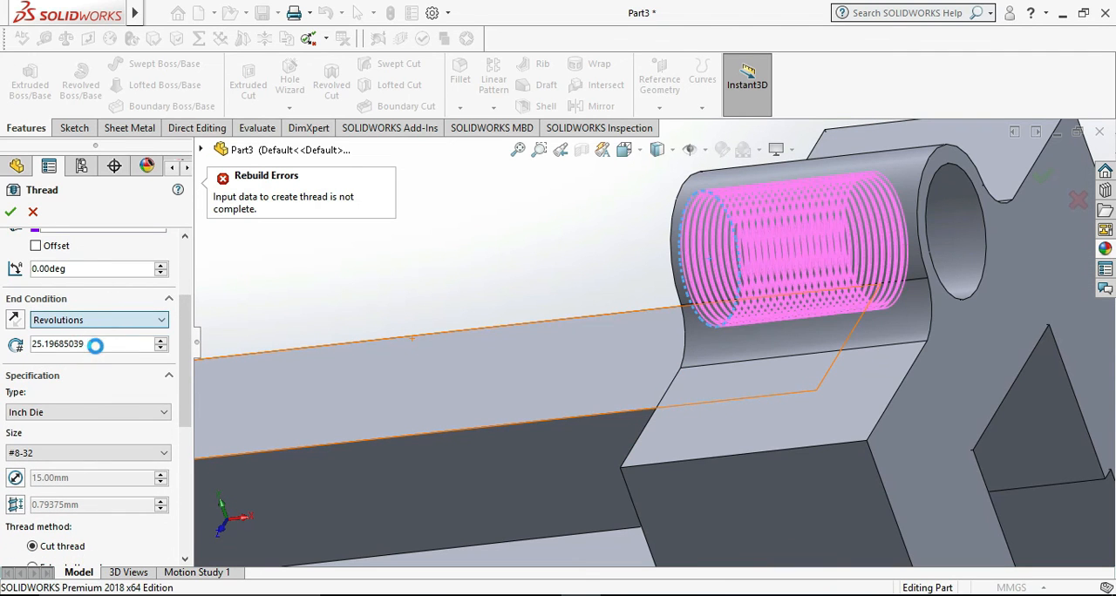
{"action": "scroll", "coordinate": [368, 261], "scroll_direction": "down", "scroll_amount": 4}
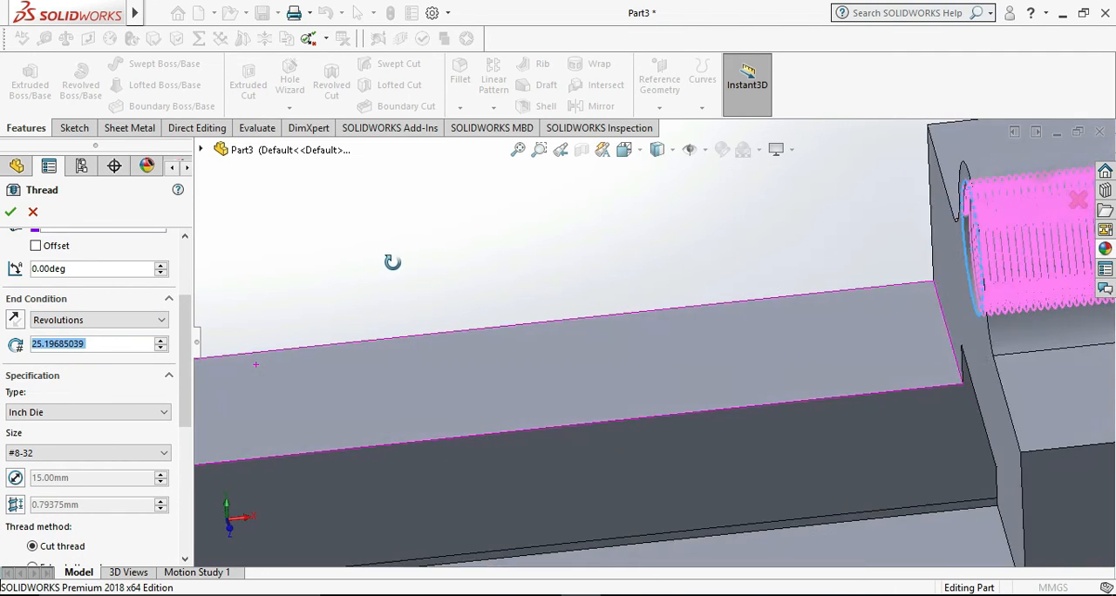
{"action": "scroll", "coordinate": [406, 272], "scroll_direction": "up", "scroll_amount": 3}
{"action": "mouse_move", "coordinate": [443, 288]}
{"action": "middle_mouse_down"}
{"action": "mouse_move", "coordinate": [456, 266]}
{"action": "mouse_move", "coordinate": [490, 290]}
{"action": "mouse_move", "coordinate": [454, 301]}
{"action": "middle_mouse_up"}
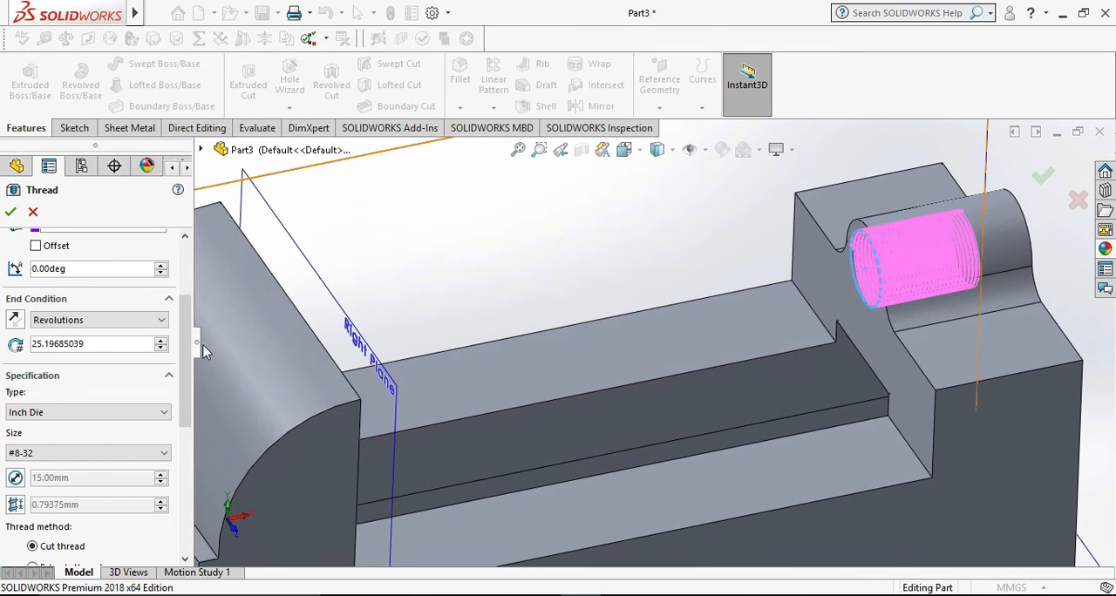
{"action": "left_click", "coordinate": [161, 341]}
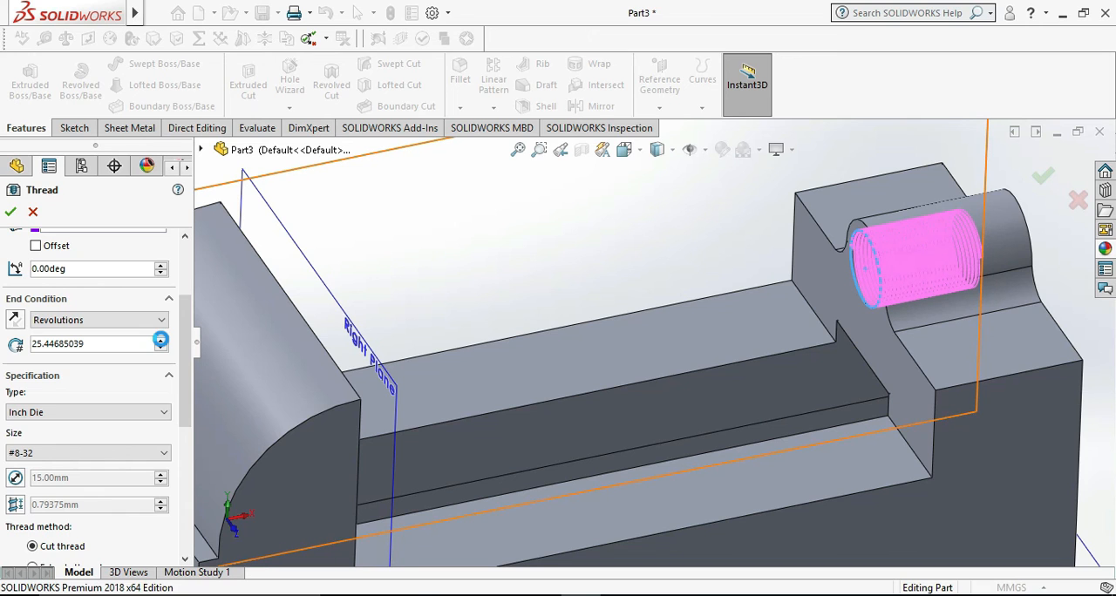
- Set the thread's end condition to Blind with a depth of 30 mm and try to create it as a cut thread
{"action": "scroll", "coordinate": [93, 299], "scroll_direction": "up", "scroll_amount": 2}
{"action": "left_click", "coordinate": [103, 411]}
{"action": "left_click", "coordinate": [110, 429]}
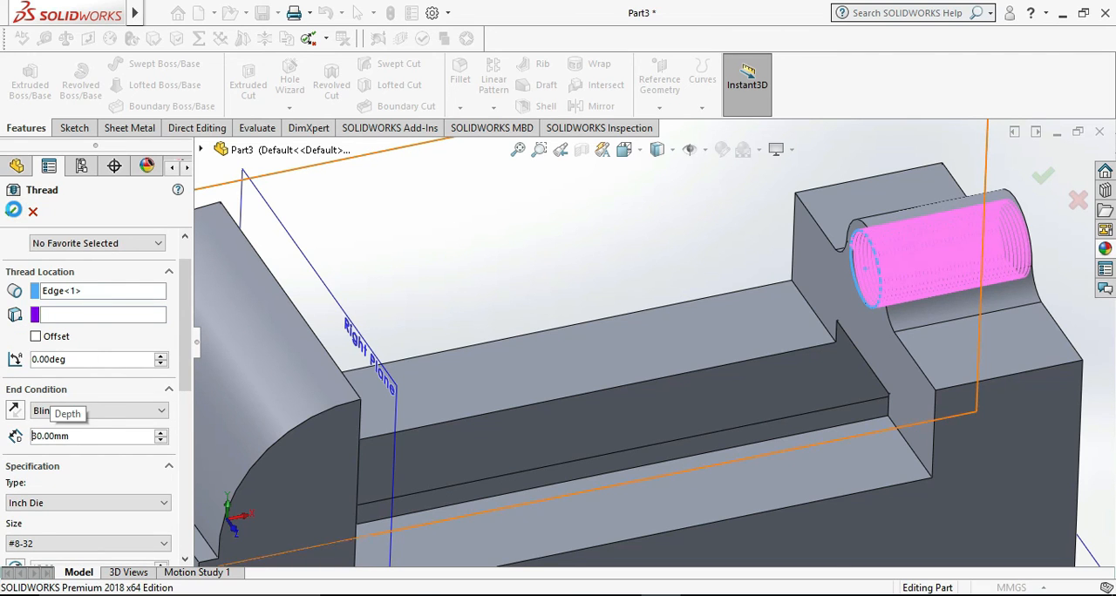
{"action": "left_click", "coordinate": [11, 214]}
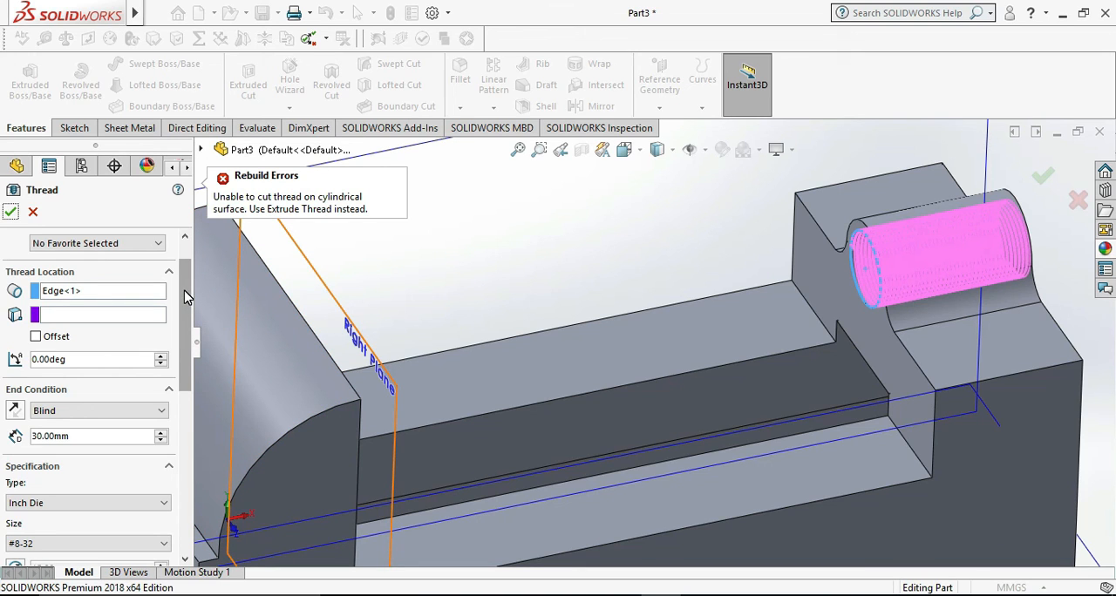
- Switch the thread method to Extrude thread and create the thread
{"action": "left_click_drag", "start_coordinate": [184, 290], "coordinate": [181, 381]}
{"action": "left_click", "coordinate": [186, 264]}
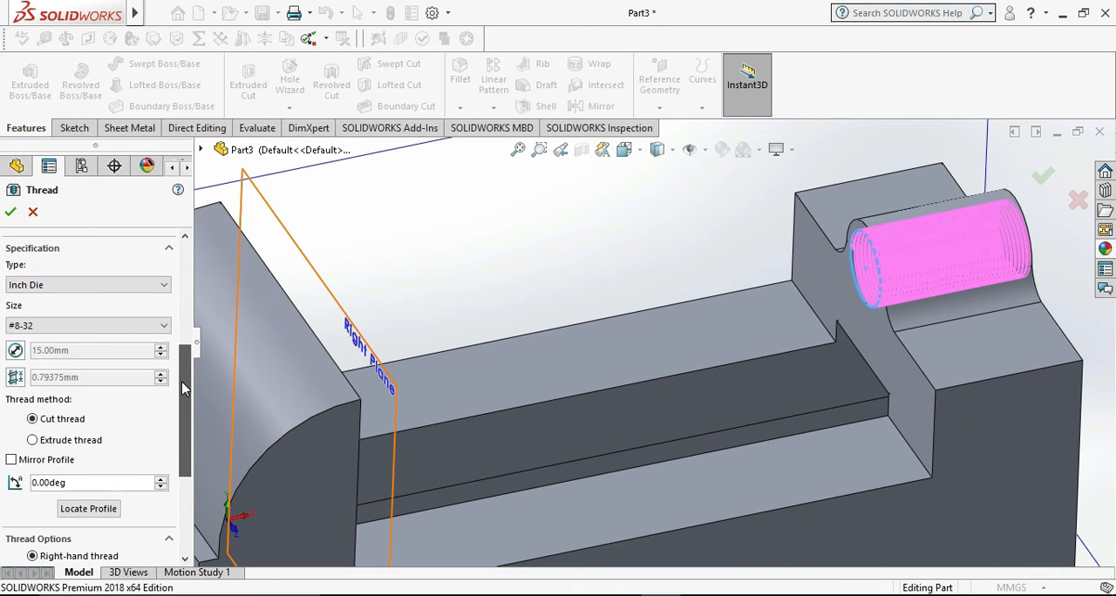
{"action": "left_click", "coordinate": [82, 440]}
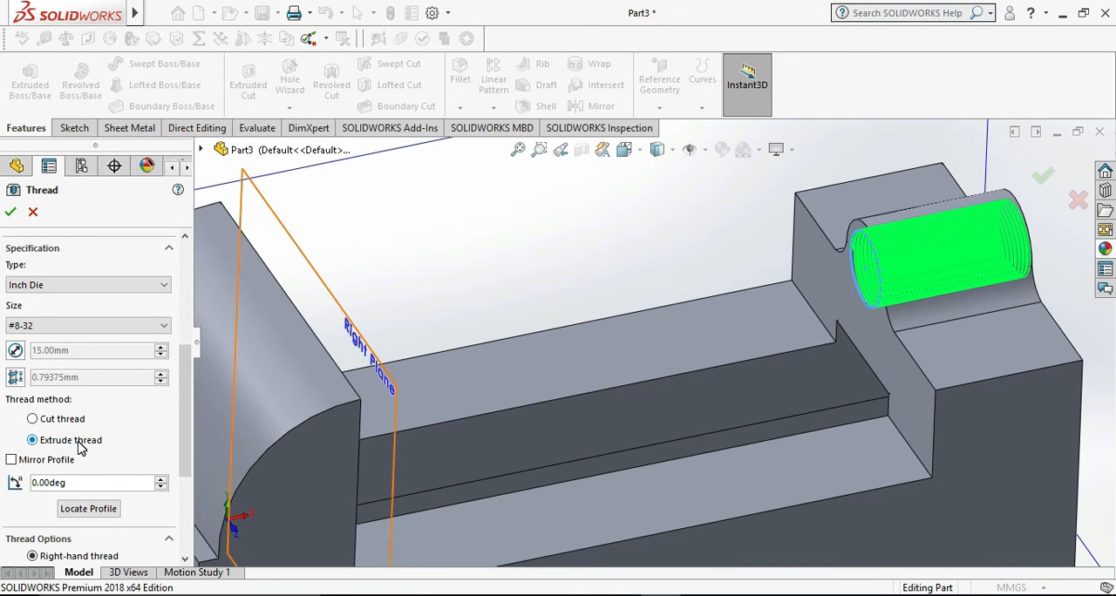
{"action": "left_click", "coordinate": [12, 212]}
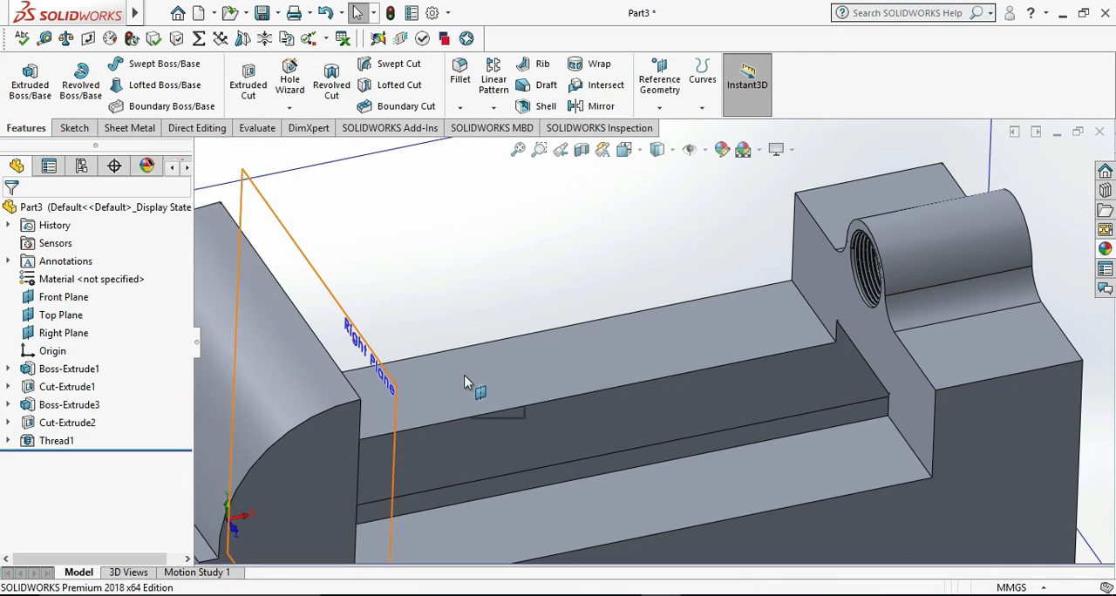
- Examine the thread inside the boss hole up close
{"action": "scroll", "coordinate": [465, 383], "scroll_direction": "up", "scroll_amount": 3}
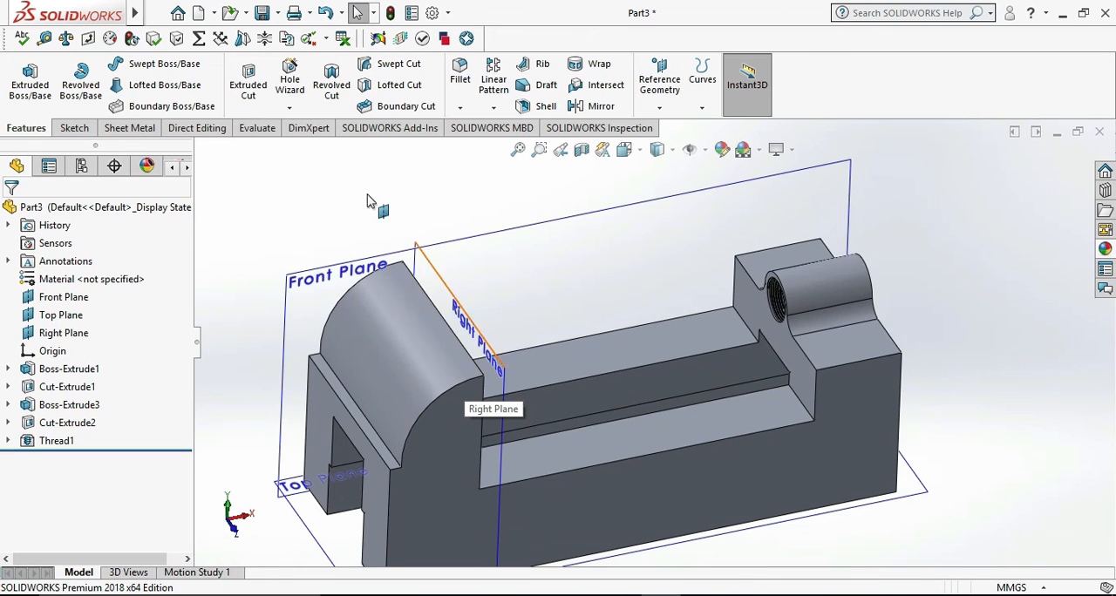
{"action": "scroll", "coordinate": [660, 317], "scroll_direction": "down", "scroll_amount": 5}
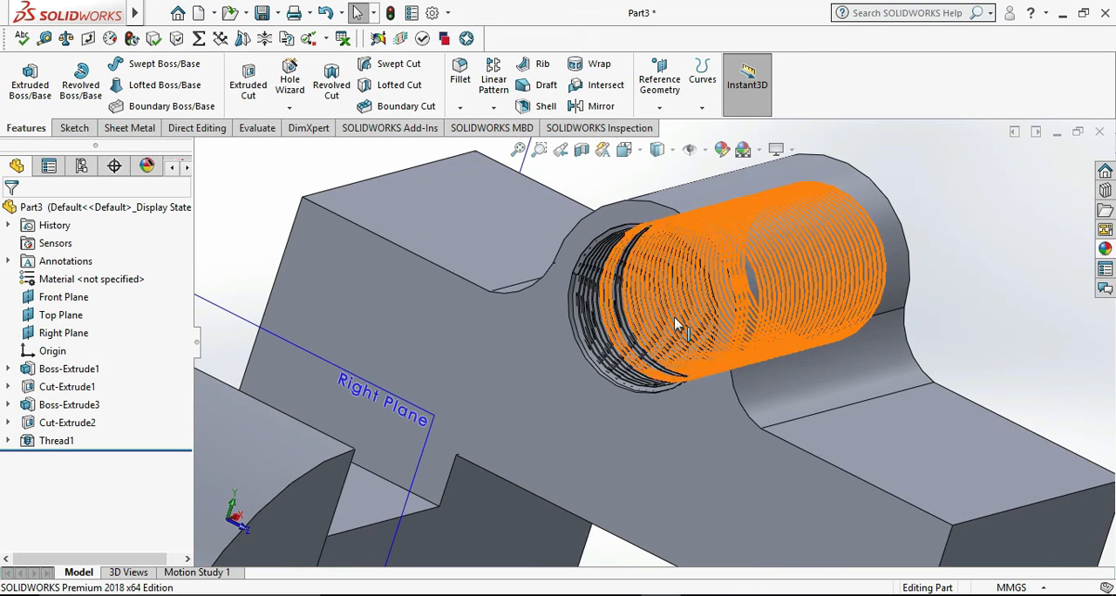
{"action": "scroll", "coordinate": [680, 325], "scroll_direction": "down", "scroll_amount": 3}
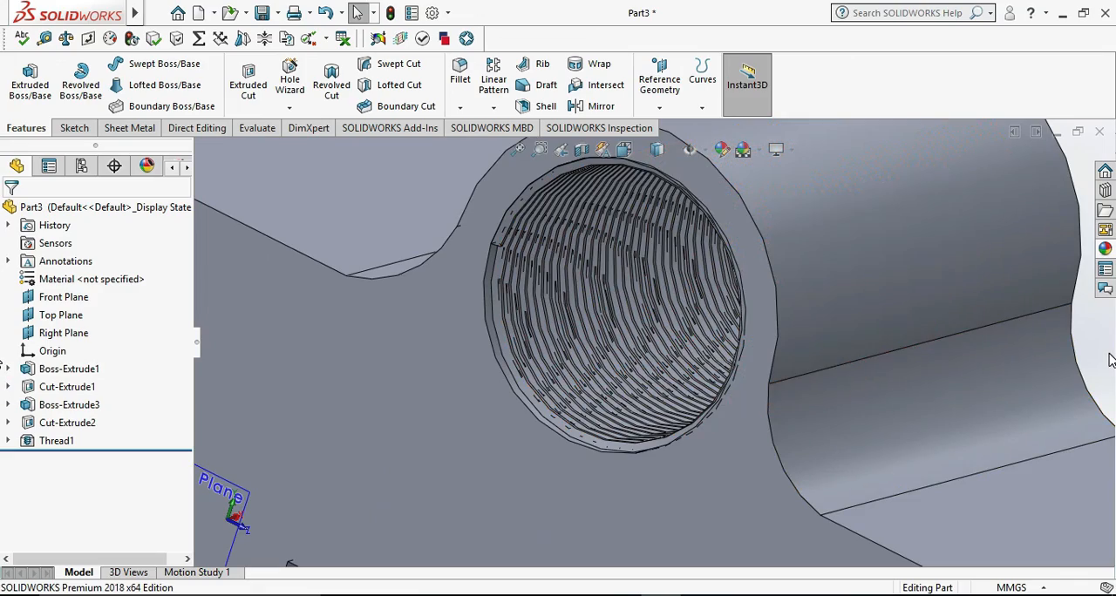
{"action": "middle_click_drag", "start_coordinate": [1109, 359], "coordinate": [1055, 357]}
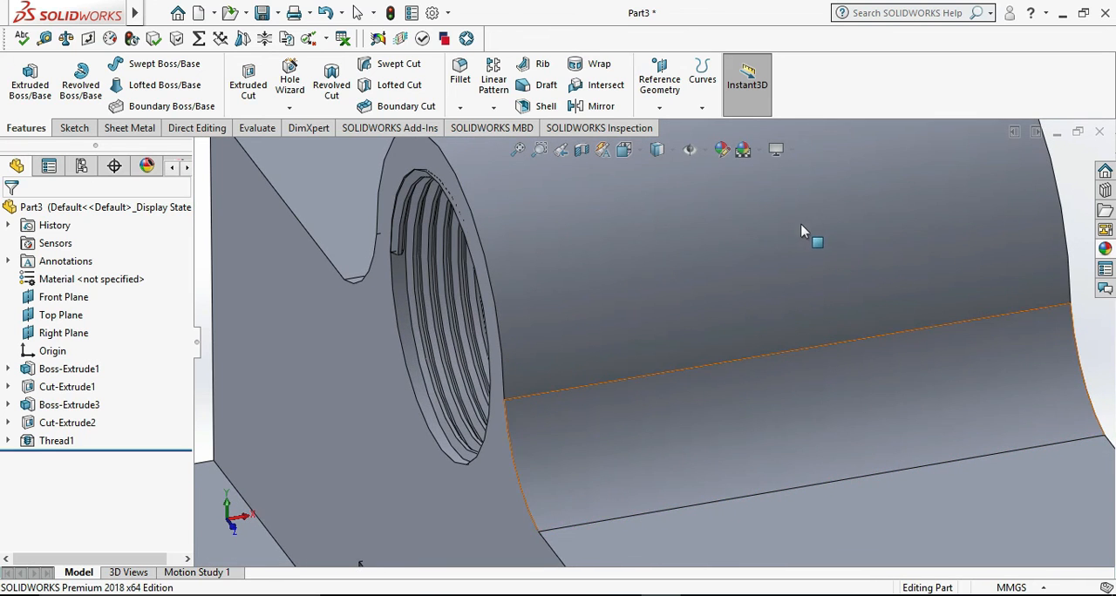
{"action": "scroll", "coordinate": [792, 241], "scroll_direction": "up", "scroll_amount": 3}
- Hide the reference planes in the view and dismiss the unsaved document notification
{"action": "left_click", "coordinate": [699, 150]}
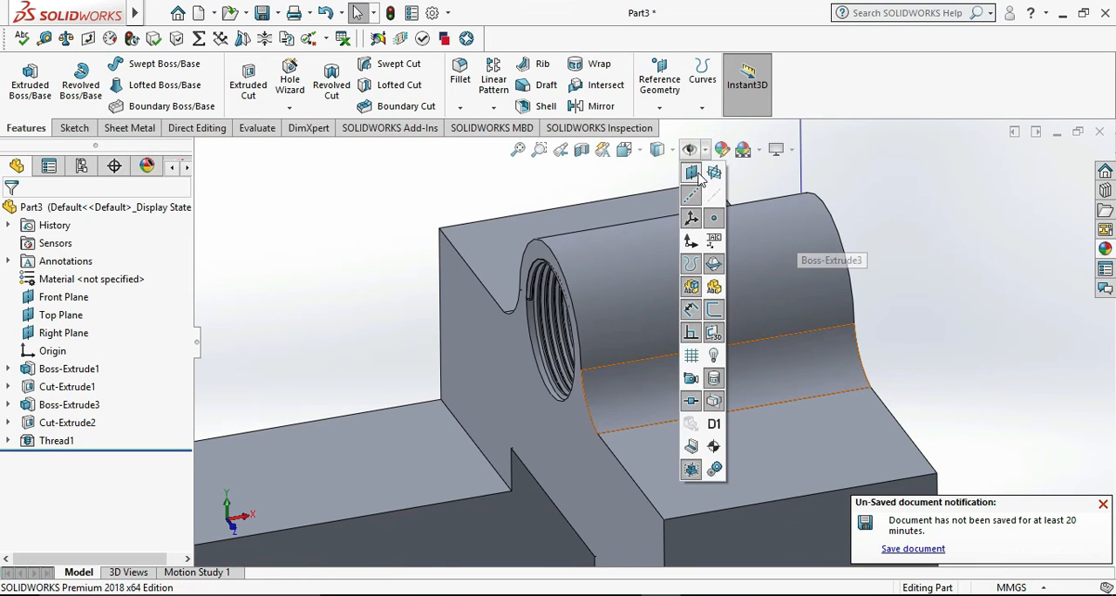
{"action": "left_click", "coordinate": [694, 178]}
{"action": "left_click", "coordinate": [958, 337]}
{"action": "scroll", "coordinate": [959, 338], "scroll_direction": "up", "scroll_amount": 5}
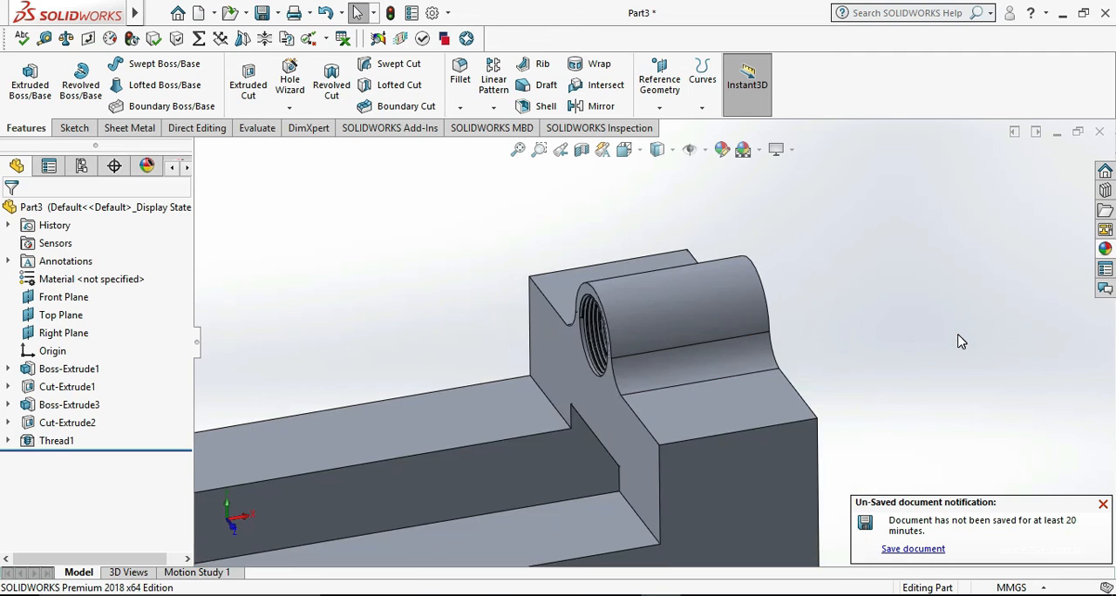
{"action": "left_click", "coordinate": [1102, 504]}
{"action": "scroll", "coordinate": [772, 381], "scroll_direction": "up", "scroll_amount": 3}
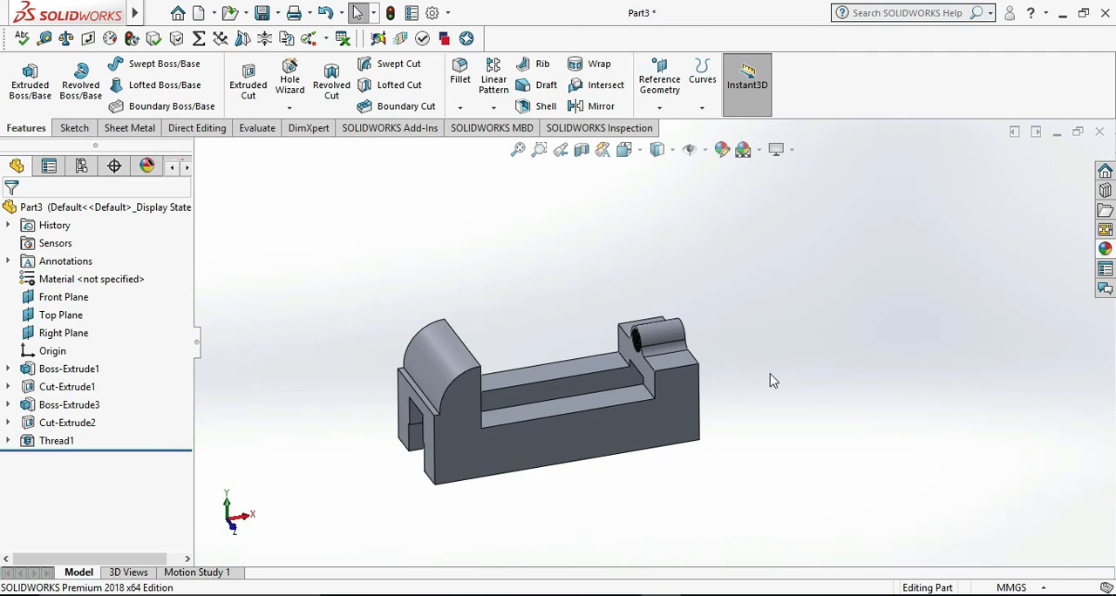
- Examine the finished part from several sides
{"action": "scroll", "coordinate": [739, 402], "scroll_direction": "down", "scroll_amount": 2}
{"action": "middle_click_drag", "start_coordinate": [605, 516], "coordinate": [971, 544]}
{"action": "middle_click_drag", "start_coordinate": [872, 503], "coordinate": [737, 554]}
{"action": "middle_click_drag", "start_coordinate": [683, 499], "coordinate": [898, 479]}
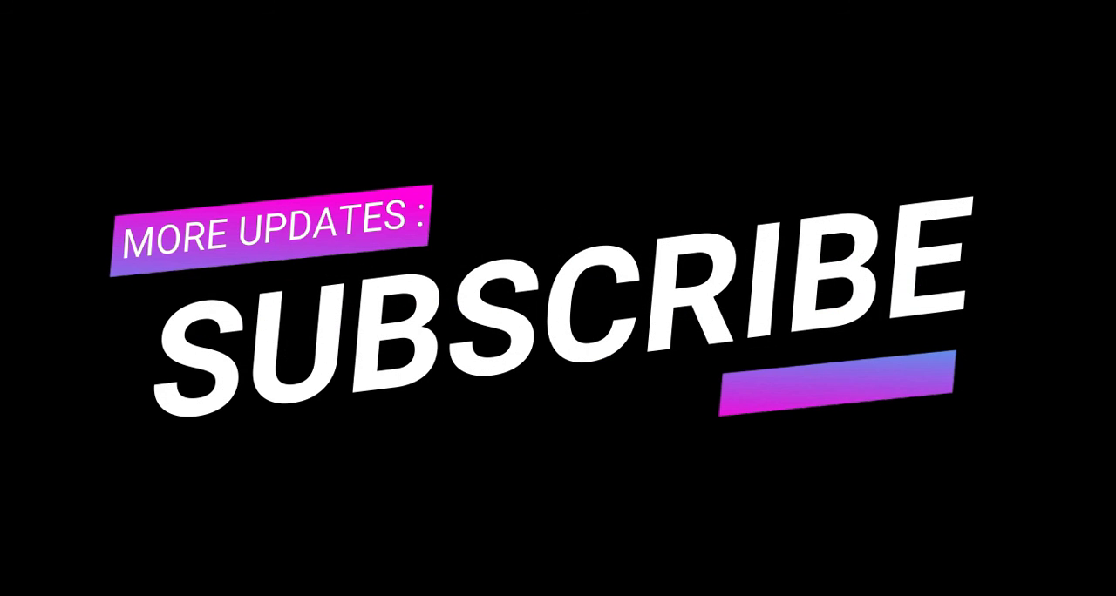